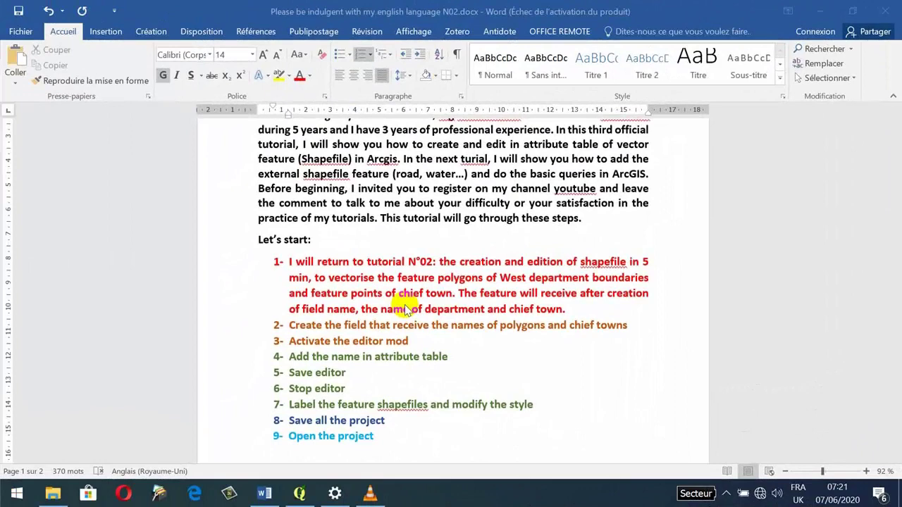
Step: Read the Tutorial N°03 introduction and its numbered list of steps in the Word document
scroll(405, 310, "up", 2)
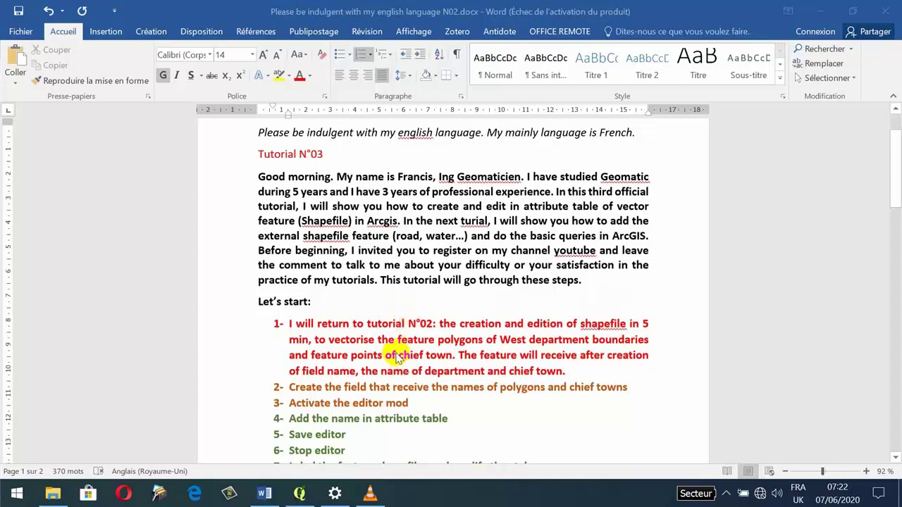
scroll(392, 356, "up", 1)
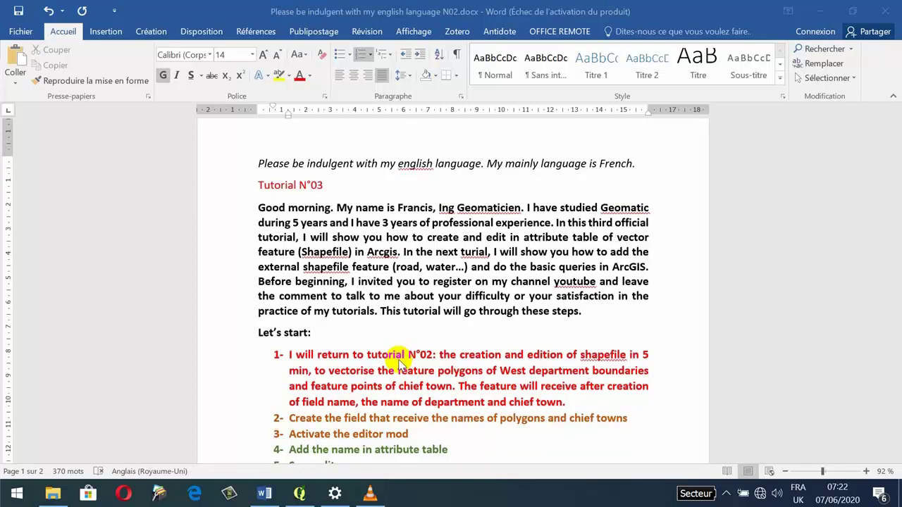
scroll(401, 362, "down", 1)
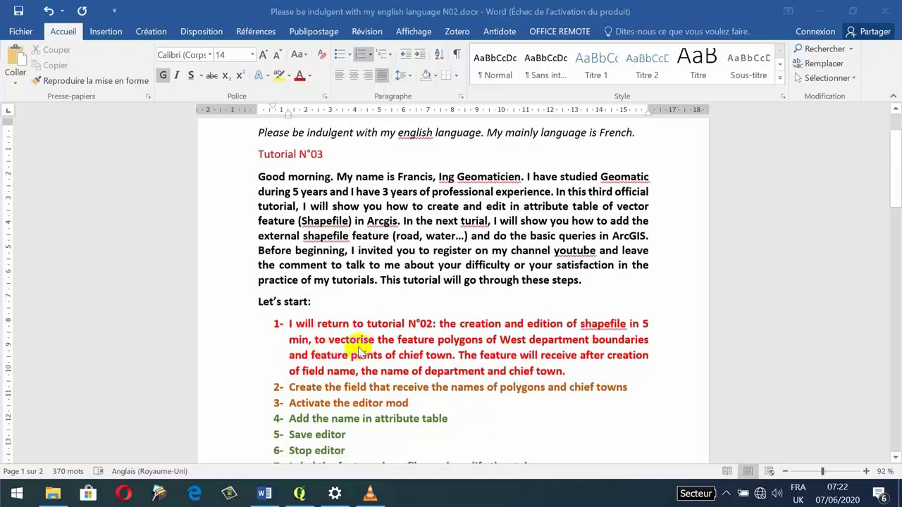
scroll(360, 352, "down", 1)
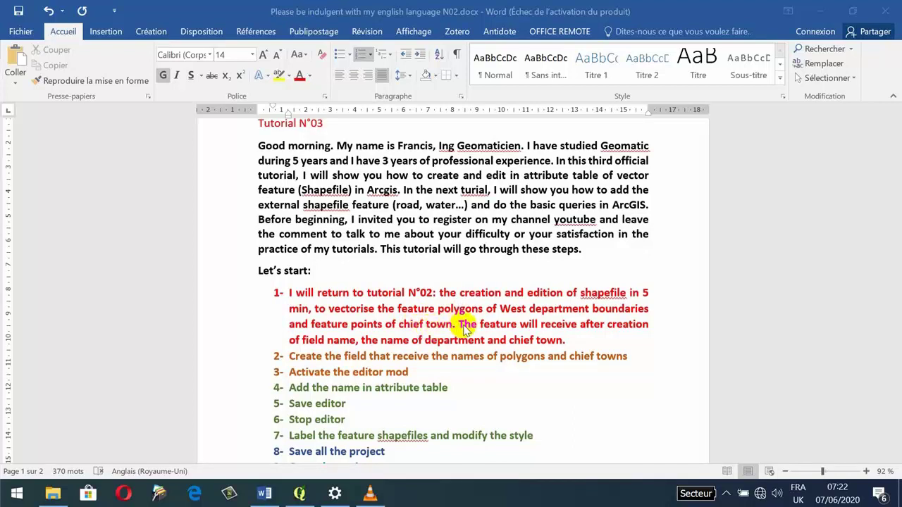
scroll(422, 331, "down", 2)
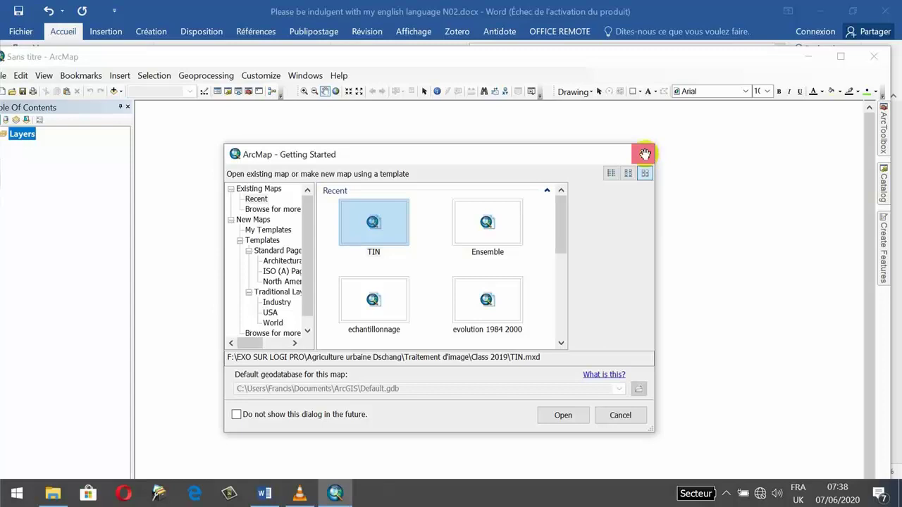
Step: In ArcMap, dismiss the Getting Started dialog, adjust the main window, and show the Catalog window
left_click(645, 154)
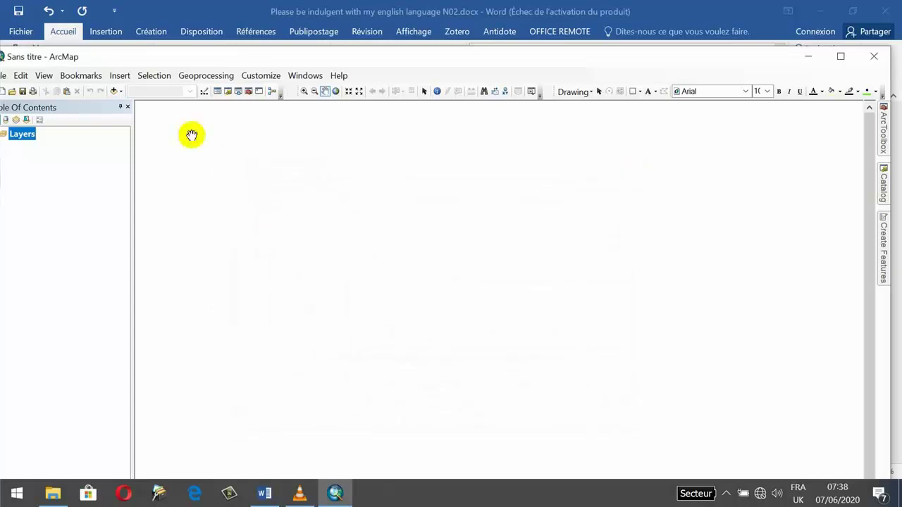
double_click(294, 58)
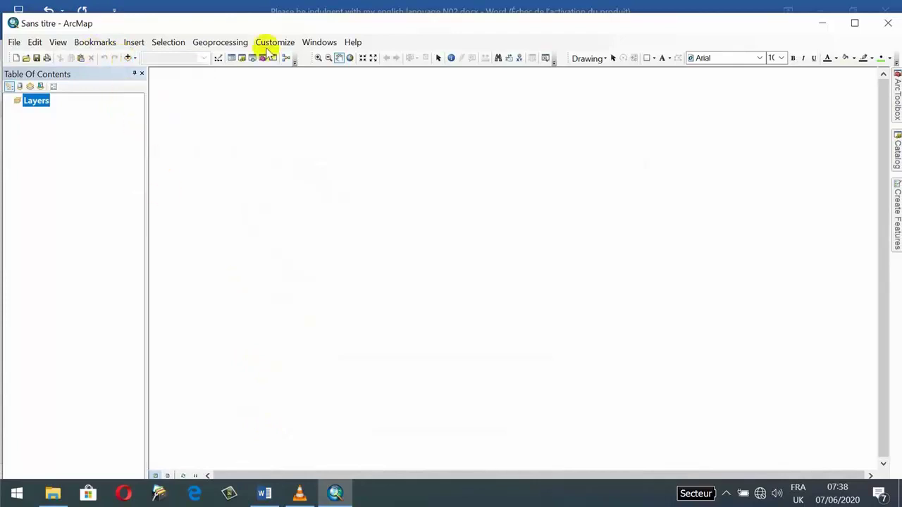
left_click(318, 44)
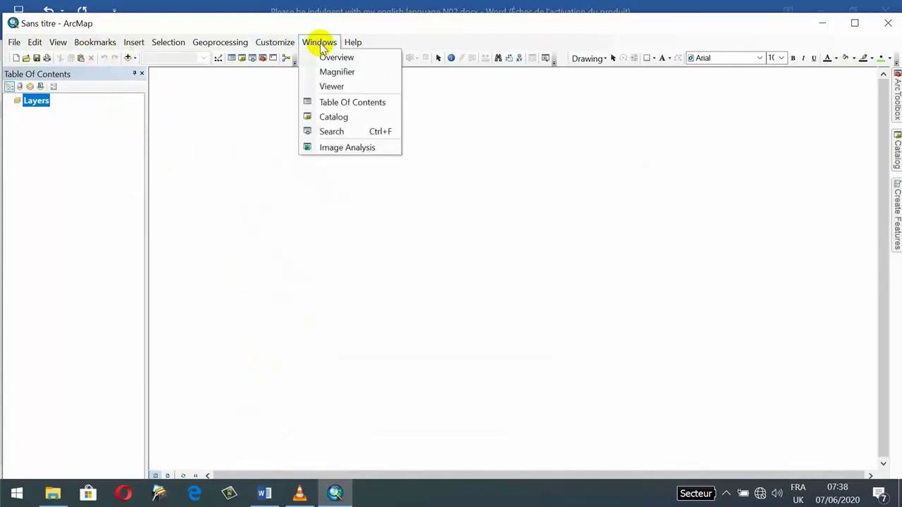
left_click(329, 117)
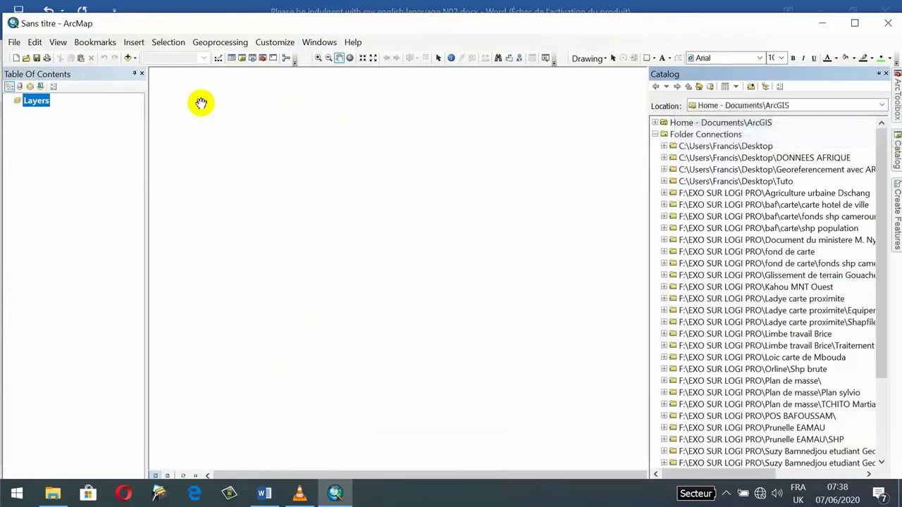
Step: Start adding data and connect to the Tuto folder on the desktop
left_click(129, 59)
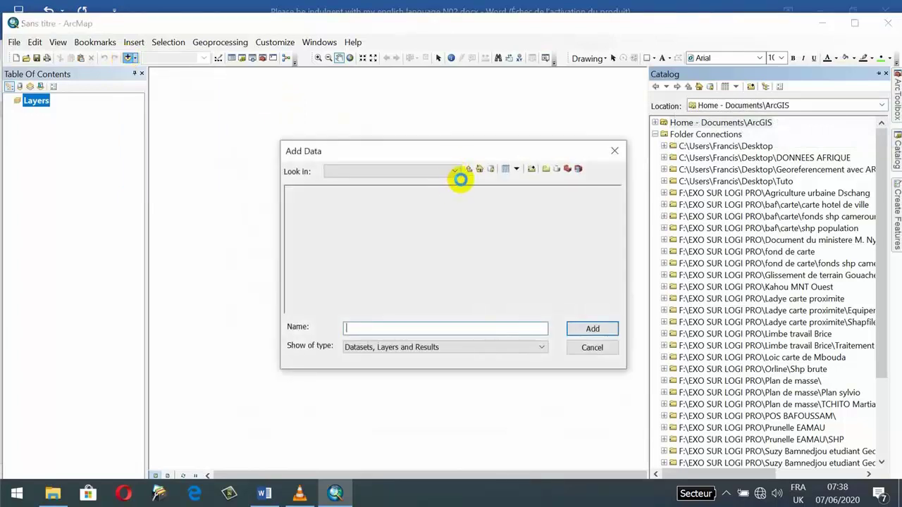
left_click(531, 170)
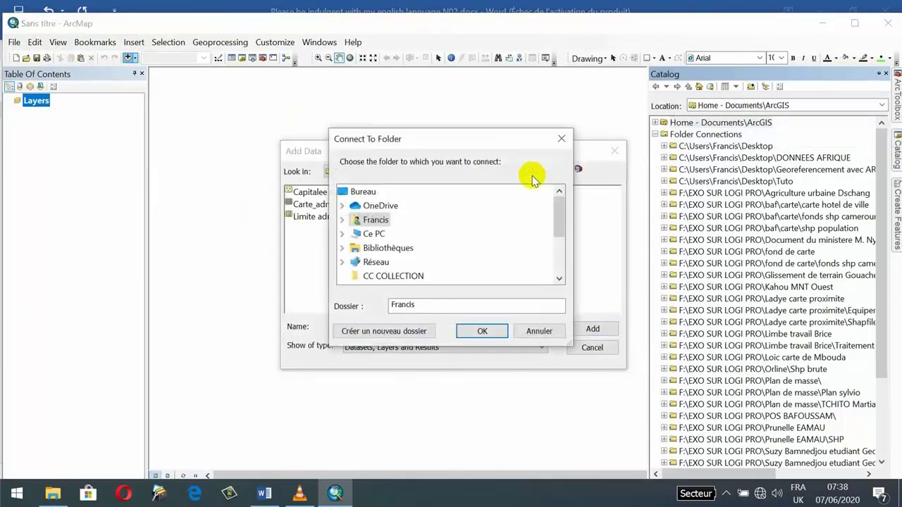
scroll(465, 284, "down", 3)
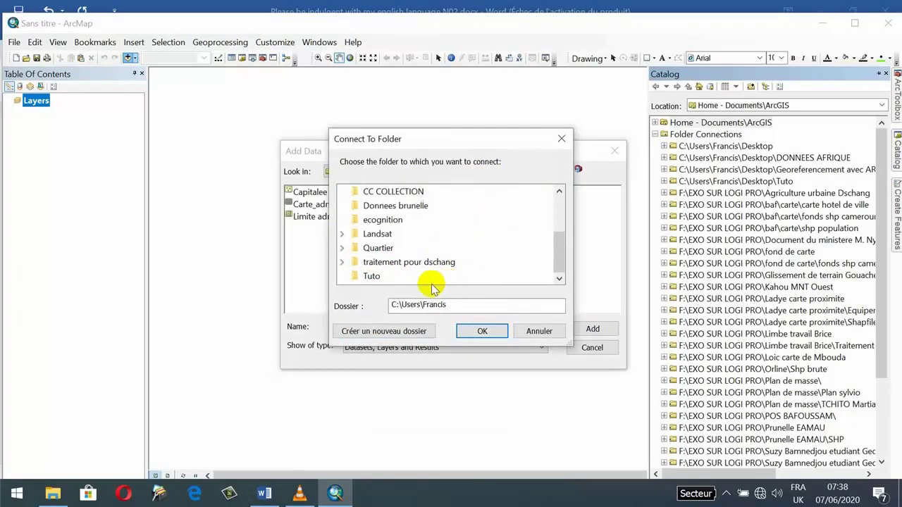
left_click(370, 277)
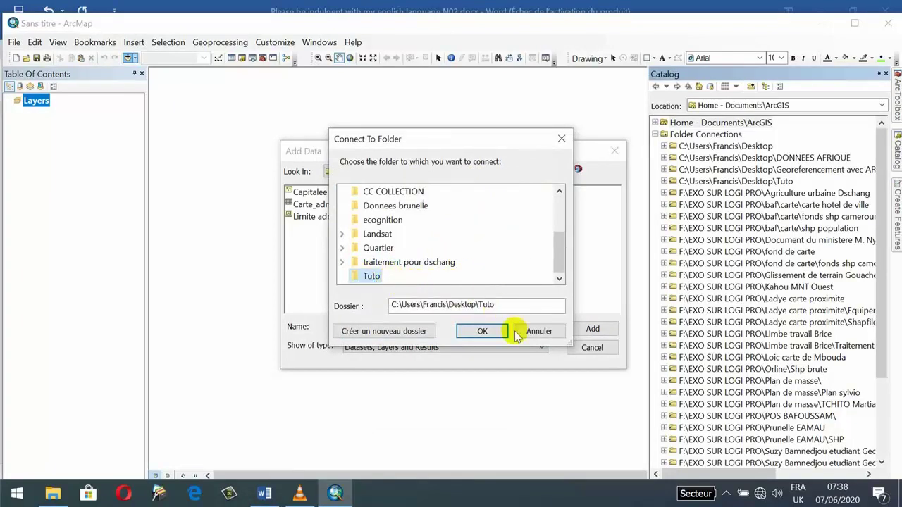
left_click(484, 332)
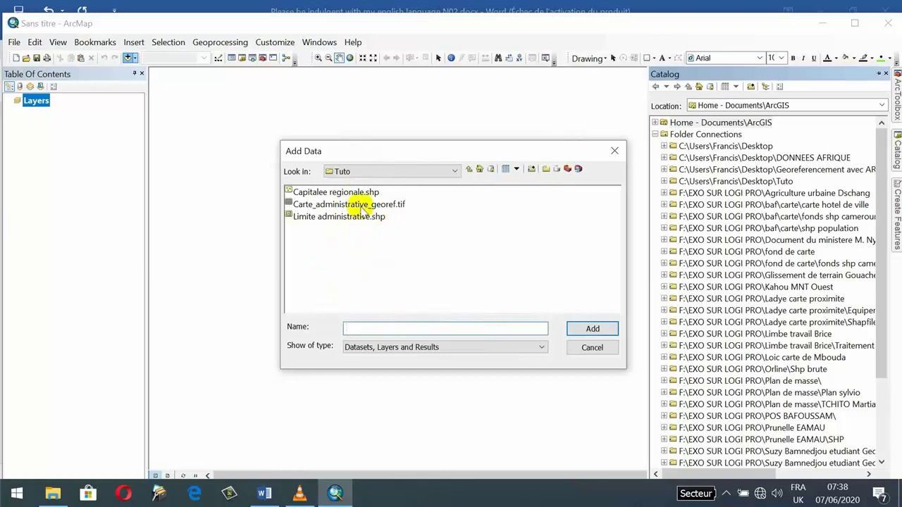
Step: Add Limite administrative.shp and Carte_administrative_georef.tif from the Tuto folder to the map, accepting the missing spatial reference
left_click(324, 222)
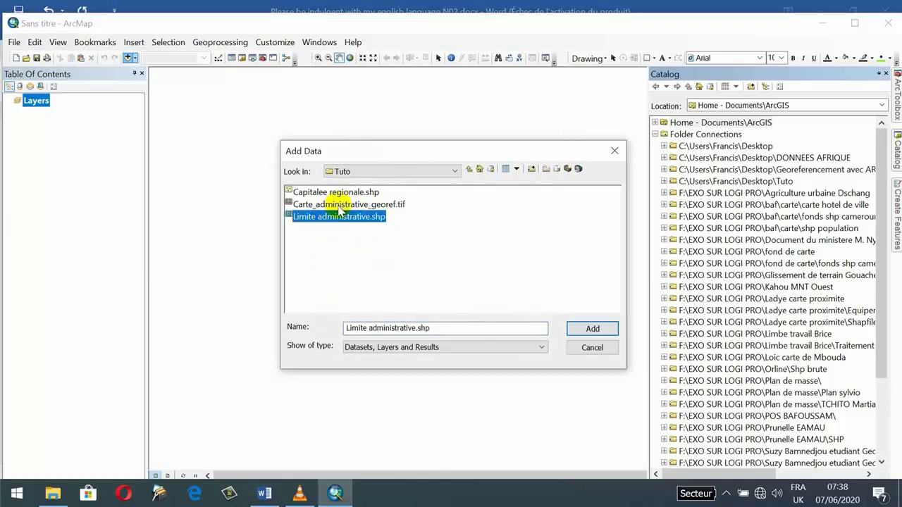
left_click(343, 206, "ctrl")
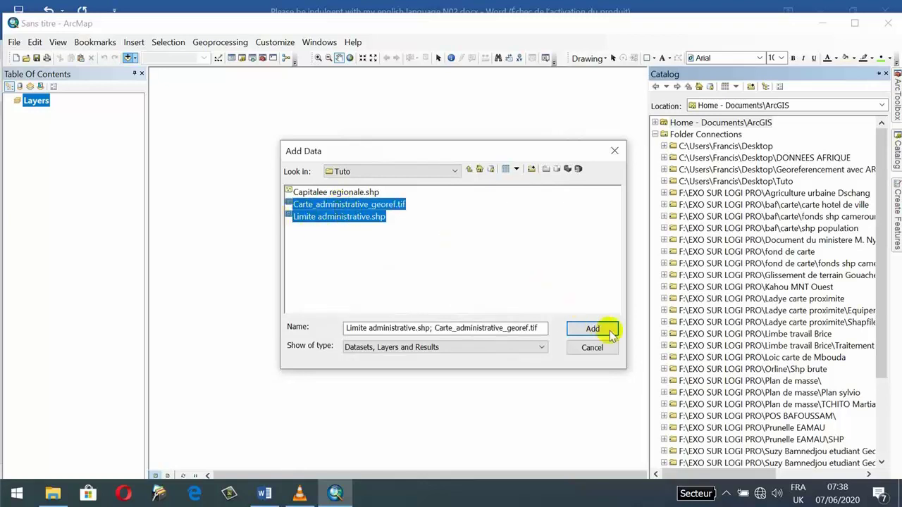
left_click(588, 329)
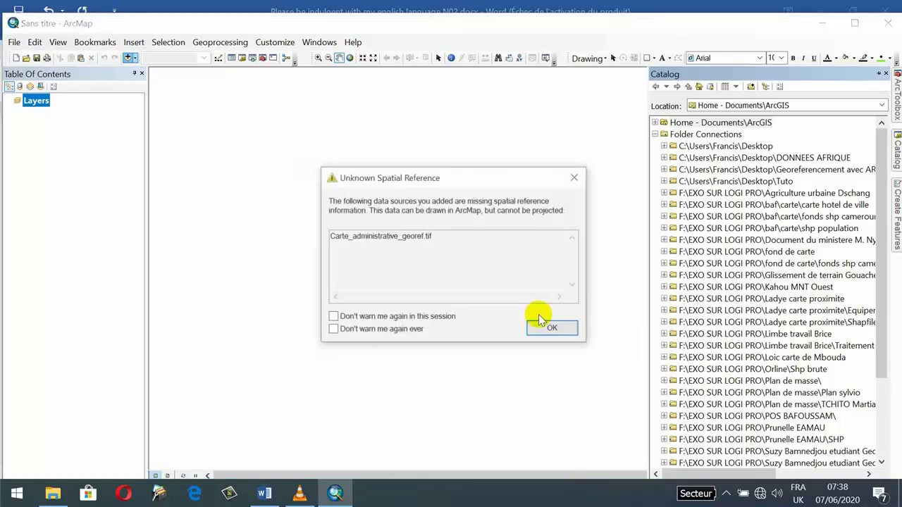
left_click(552, 327)
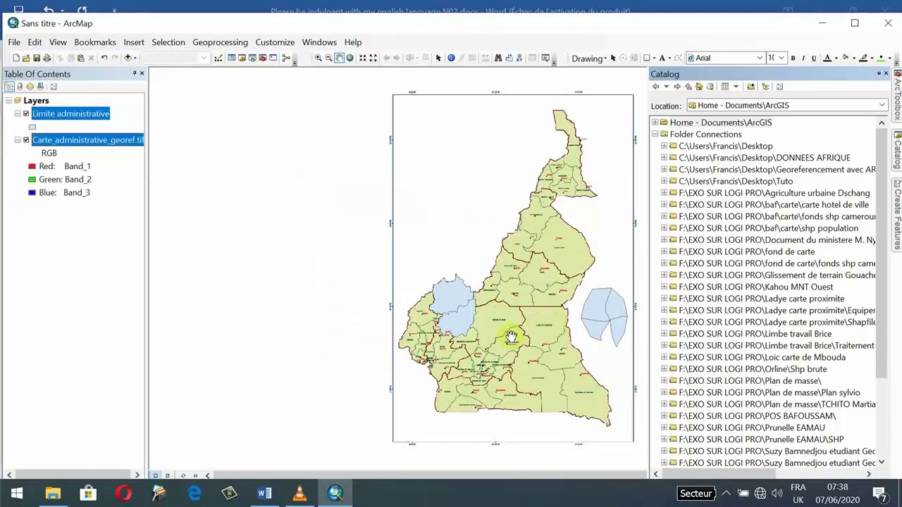
Step: Temporarily hide the Limite administrative layer to examine the West department boundaries and chief towns on the georeferenced map, and show it again
left_click_drag(496, 341, 346, 291)
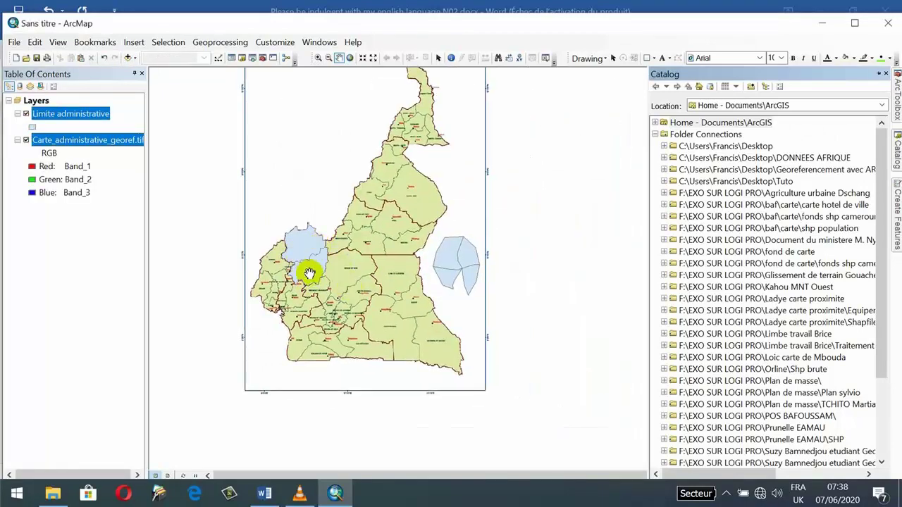
scroll(299, 261, "up", 2)
scroll(299, 260, "down", 4)
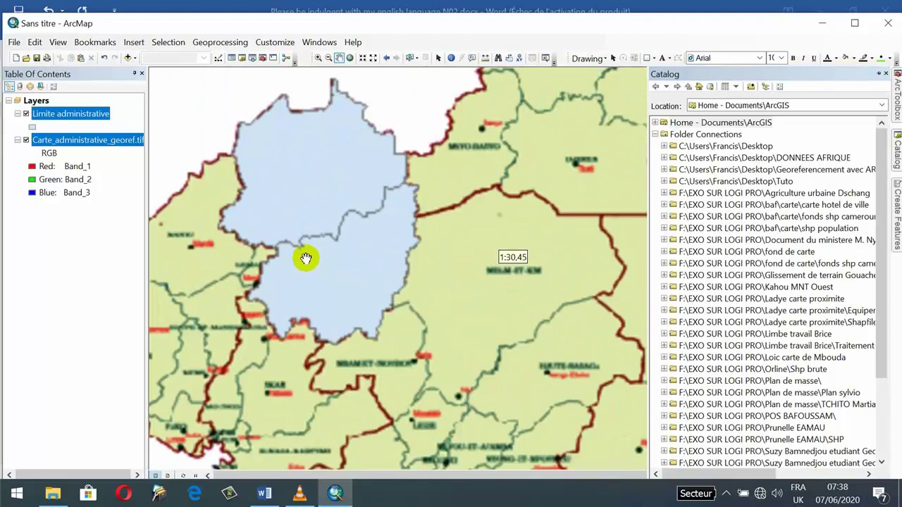
left_click(26, 115)
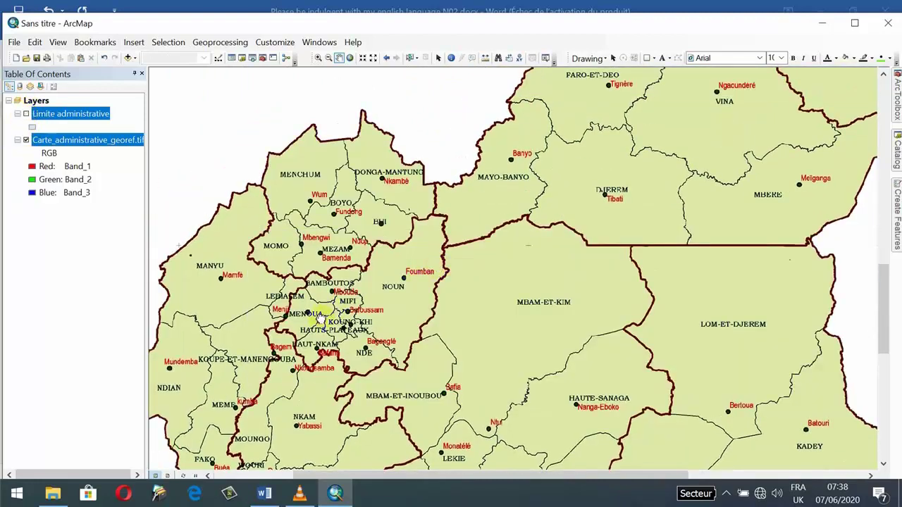
left_click_drag(321, 320, 401, 283)
scroll(442, 271, "down", 3)
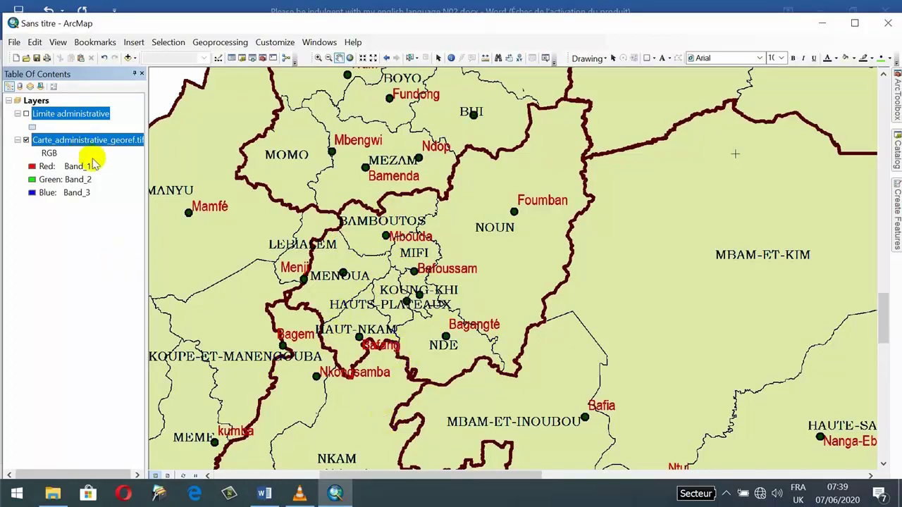
left_click(64, 239)
left_click(26, 114)
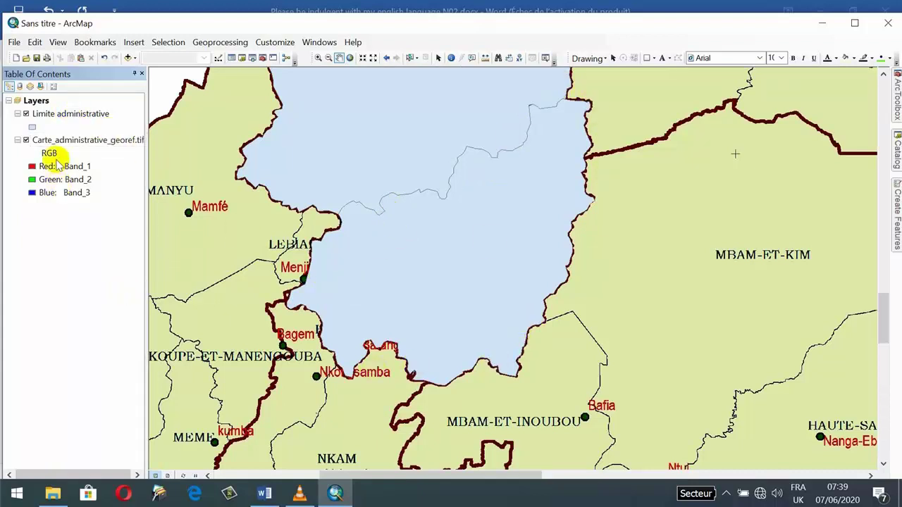
Step: Set up a data export of all Limite administrative features, with the desktop's Tuto folder as the output location
left_click(56, 118)
right_click(55, 118)
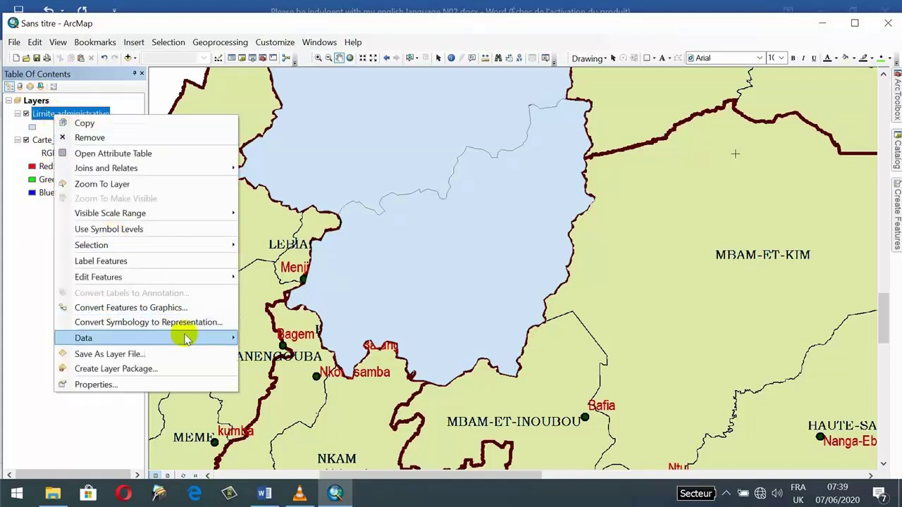
mouse_move(186, 339)
left_click(282, 352)
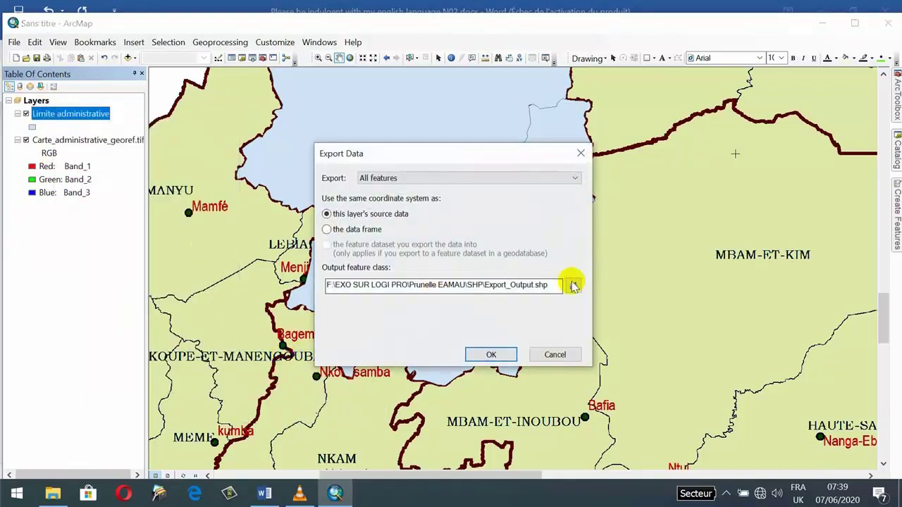
left_click(572, 285)
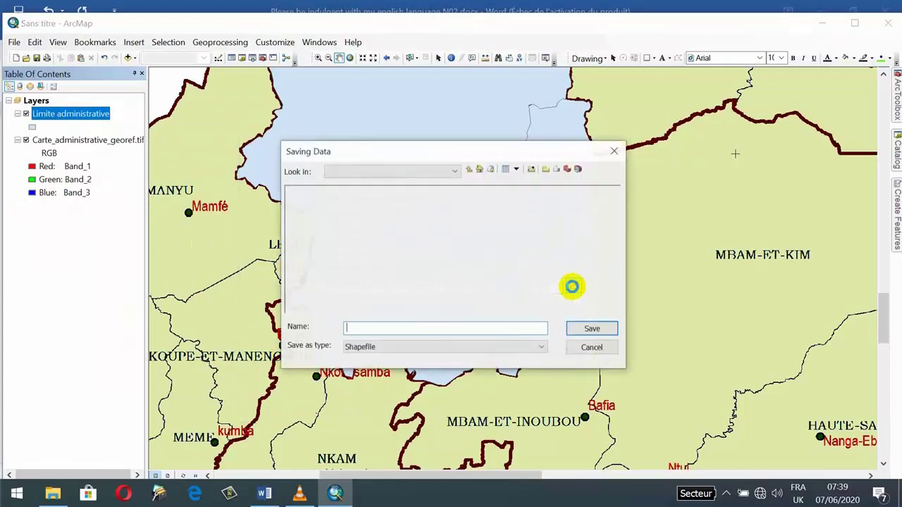
left_click(395, 171)
scroll(386, 248, "up", 10)
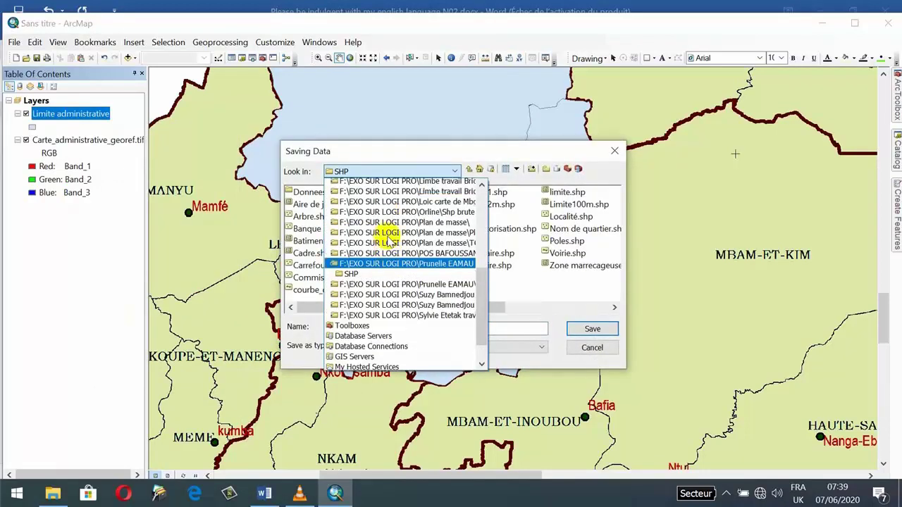
left_click(412, 205)
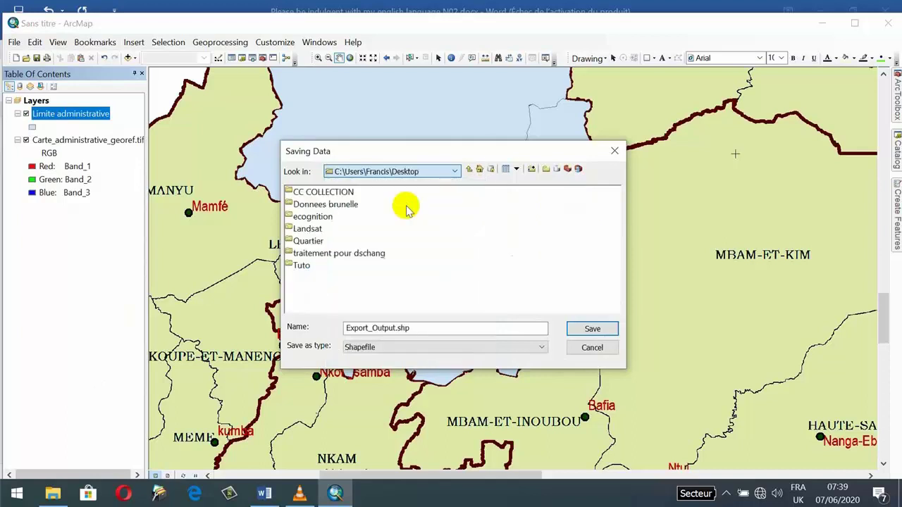
double_click(305, 266)
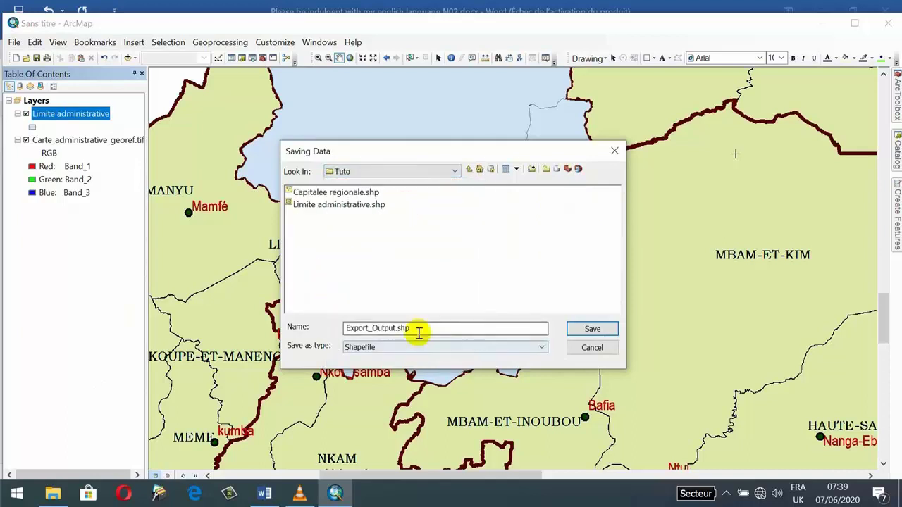
Step: Name the output shapefile Departement, run the export, and add the exported data to the map as a layer
left_click_drag(416, 328, 301, 325)
type("De")
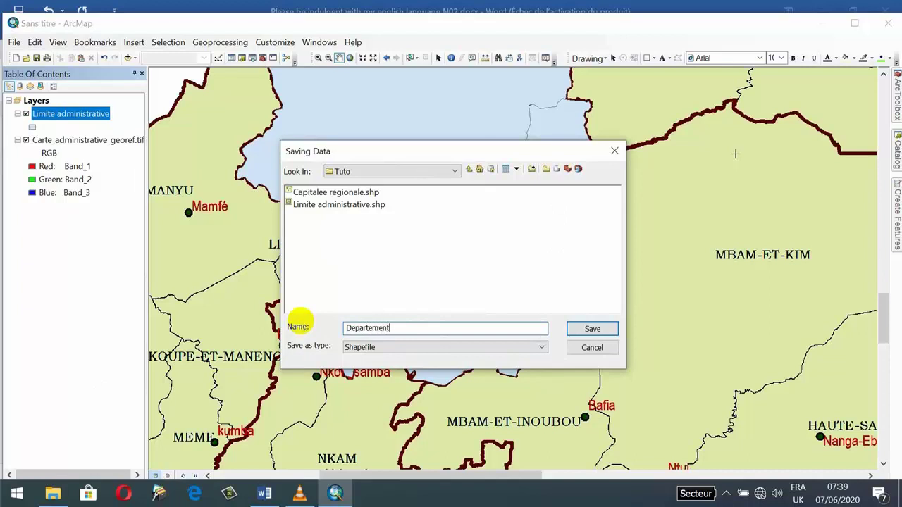
type("partement")
left_click(592, 328)
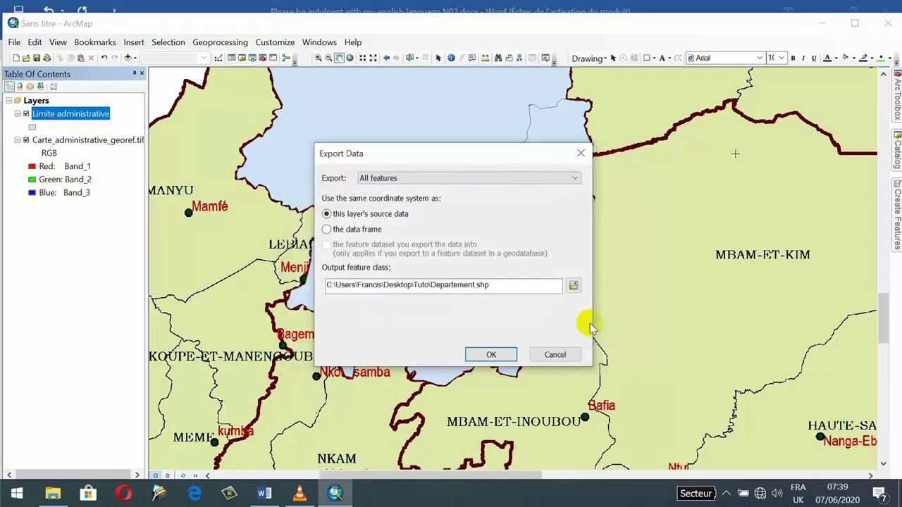
left_click(506, 355)
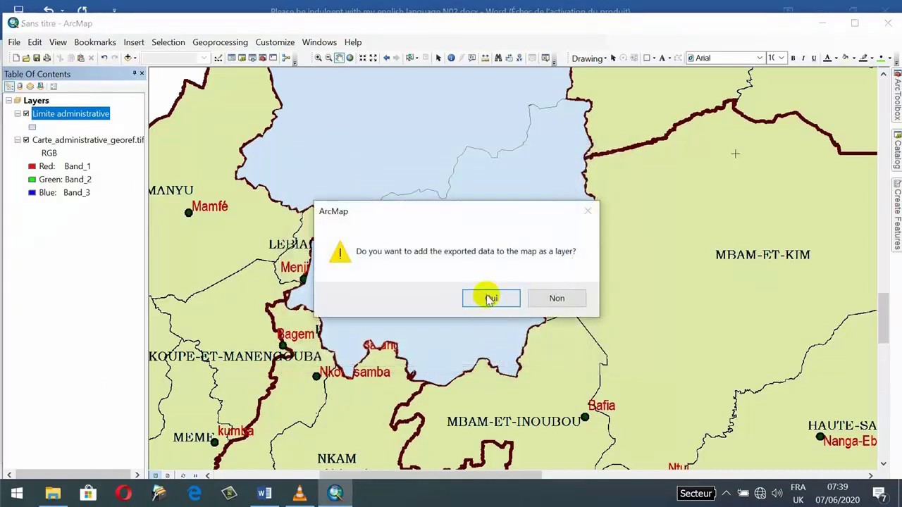
left_click(491, 298)
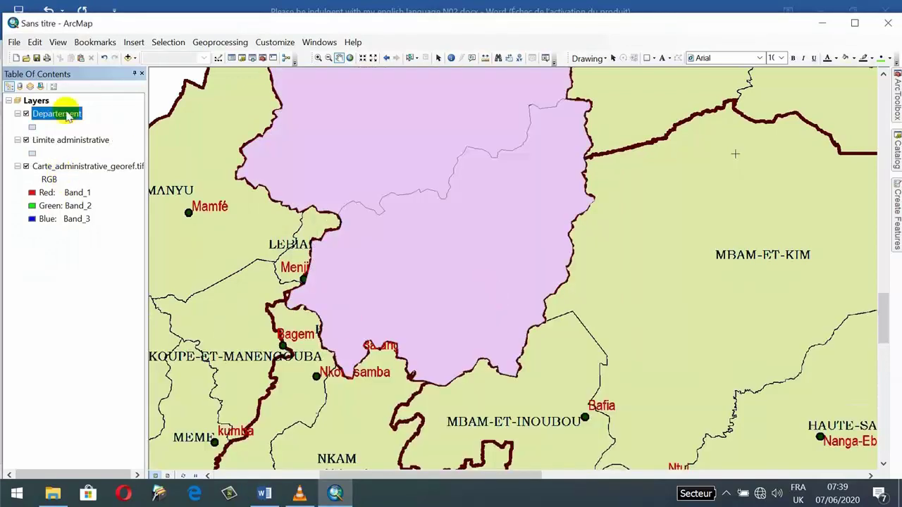
Step: Hide the Limite administrative layer and start an editing session on the Departement layer, continuing despite the spatial reference warnings
left_click(26, 139)
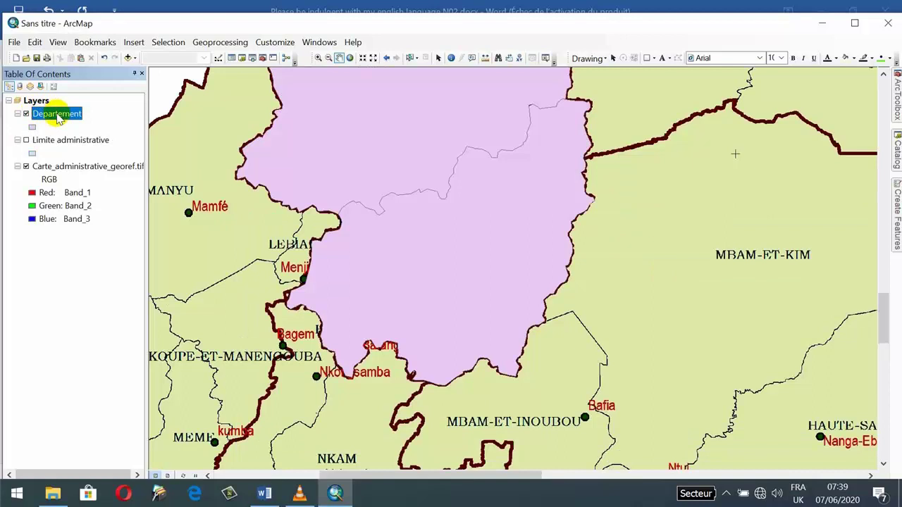
right_click(58, 118)
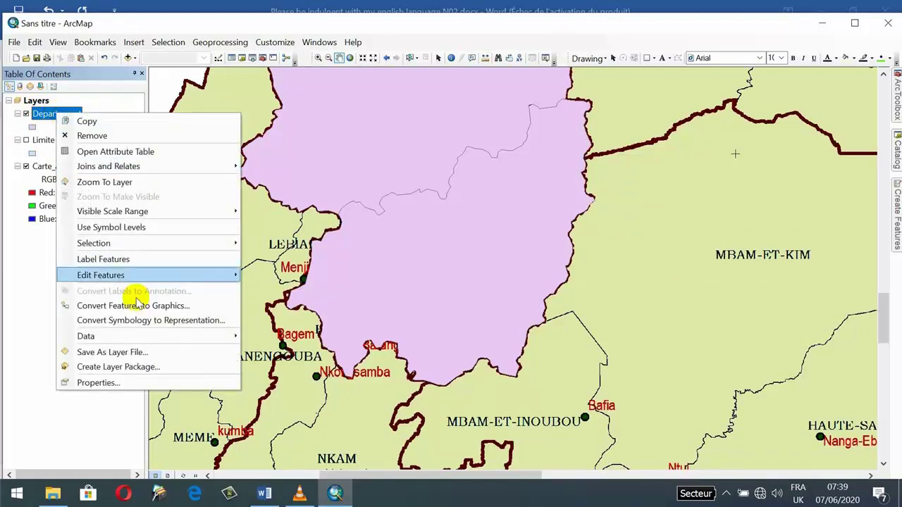
mouse_move(201, 271)
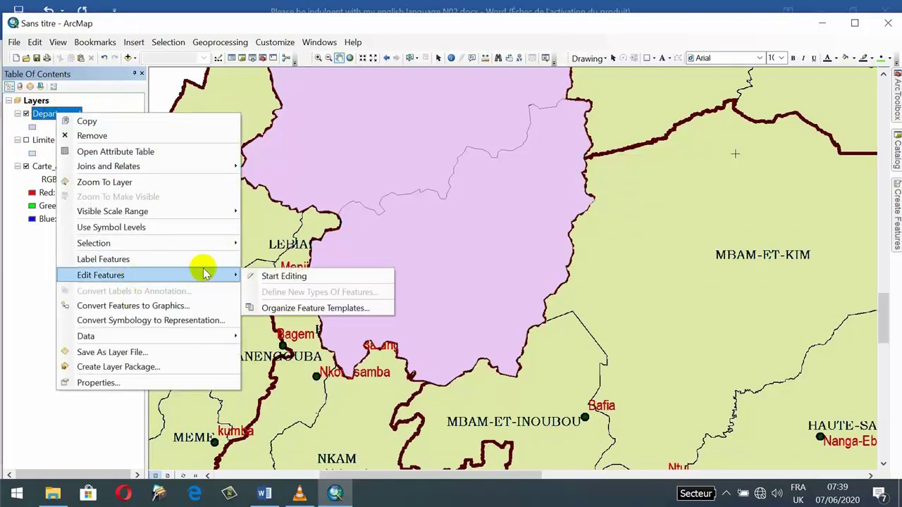
left_click(284, 276)
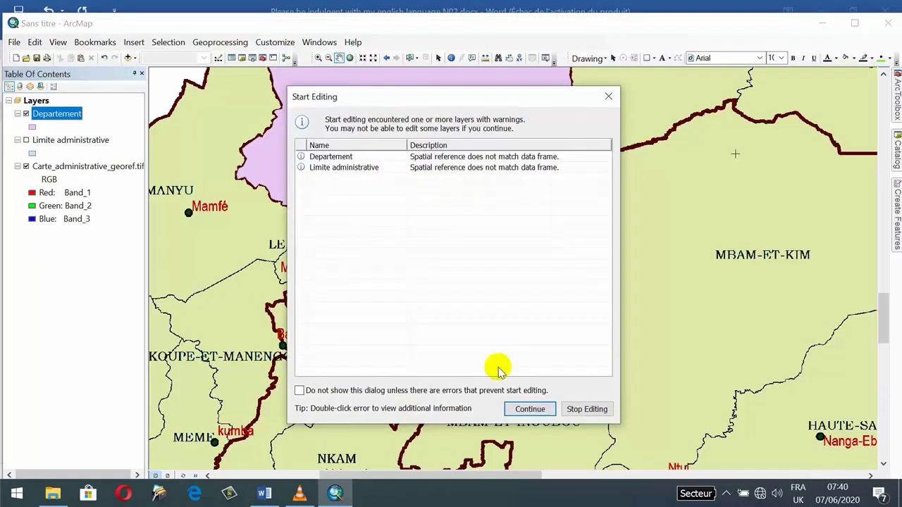
left_click(528, 409)
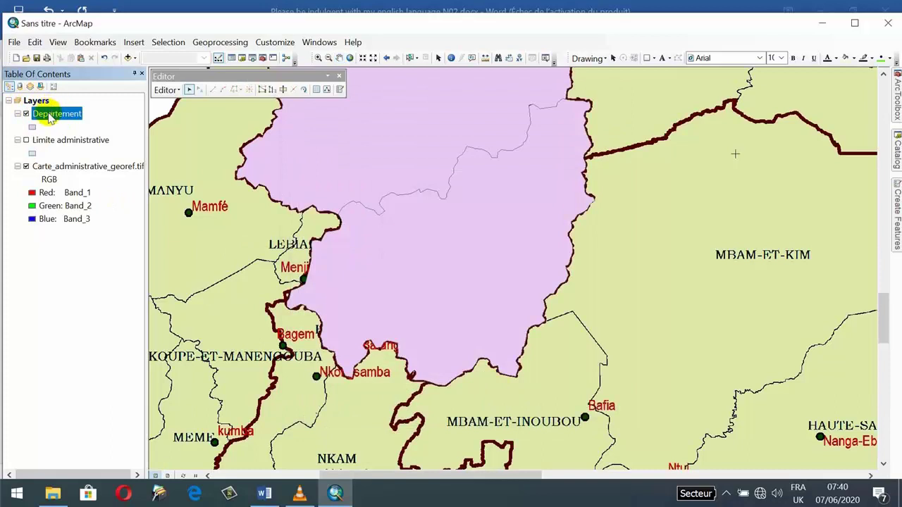
Step: Open the Departement attribute table and delete the polygon covering the region north of the West region
right_click(49, 117)
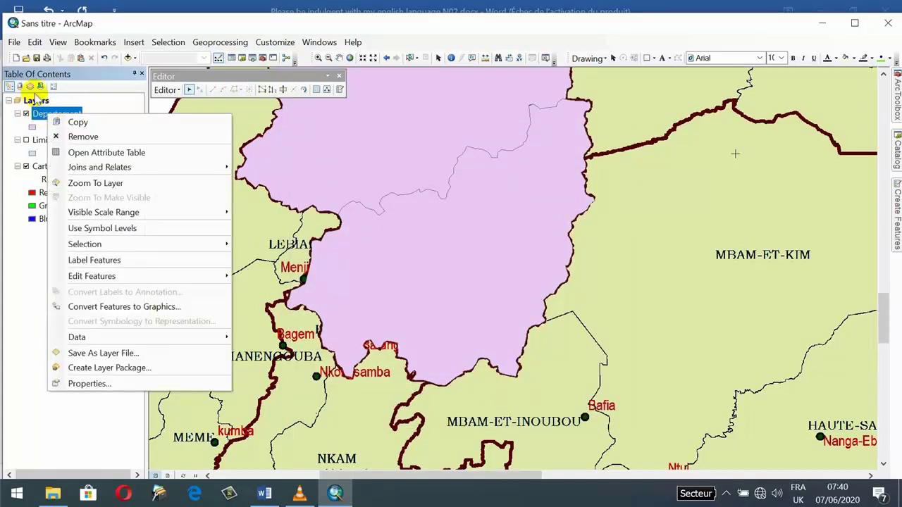
left_click(103, 152)
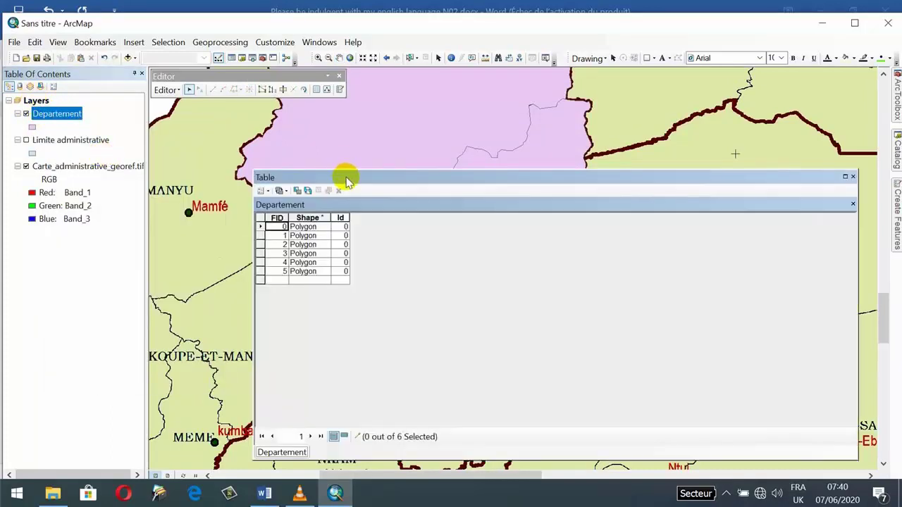
left_click_drag(346, 177, 487, 148)
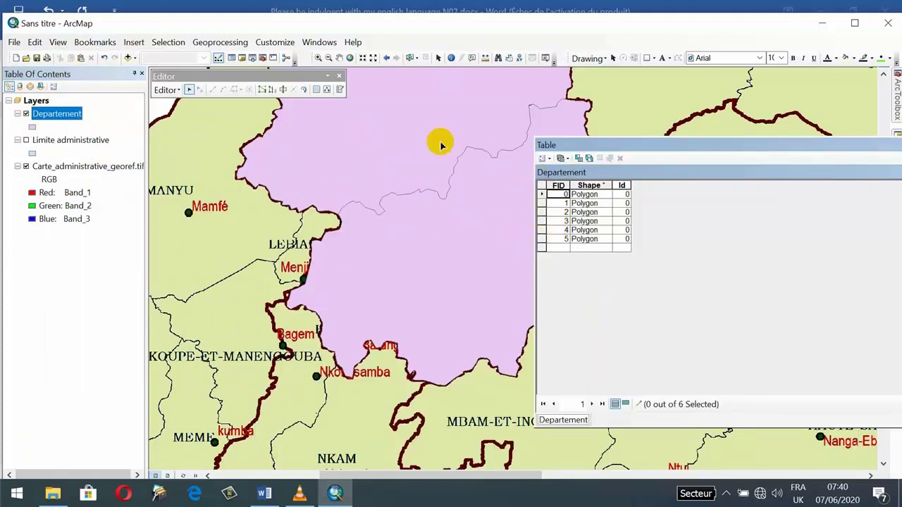
left_click(404, 121)
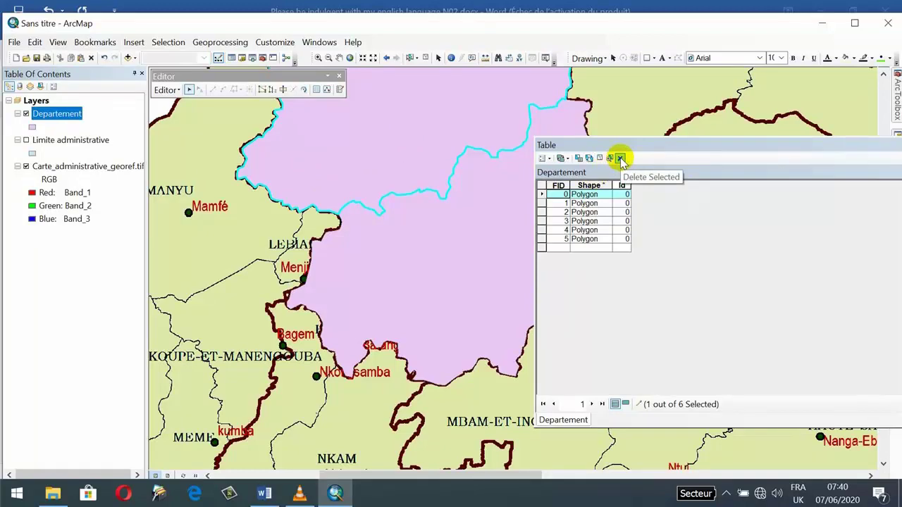
left_click(620, 158)
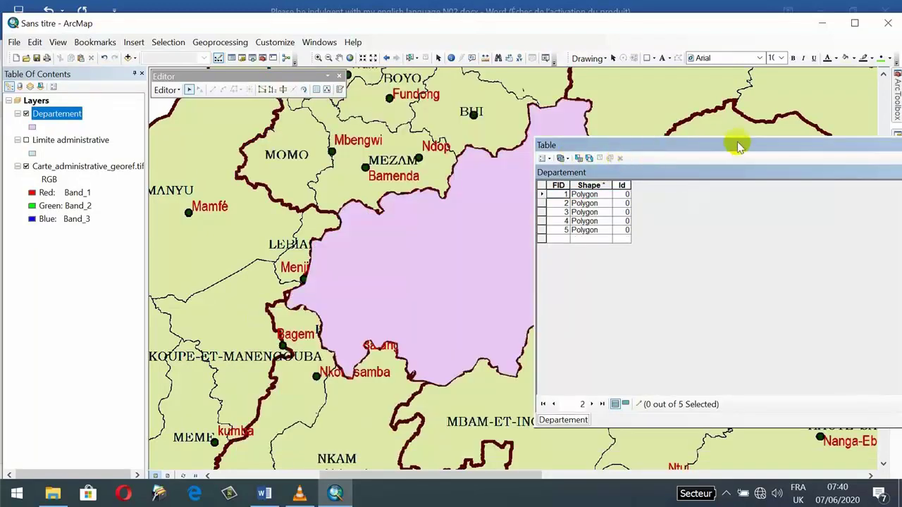
Step: Select the four stray Departement polygons lying outside the map to the east and delete them
left_click_drag(739, 141, 420, 205)
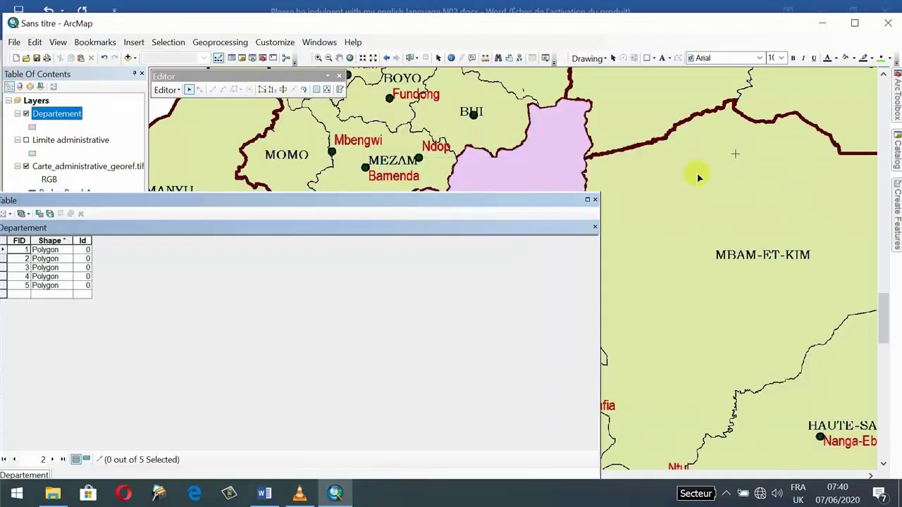
left_click_drag(712, 171, 205, 145)
left_click_drag(751, 192, 374, 183)
left_click_drag(636, 162, 737, 282)
scroll(737, 282, "up", 2)
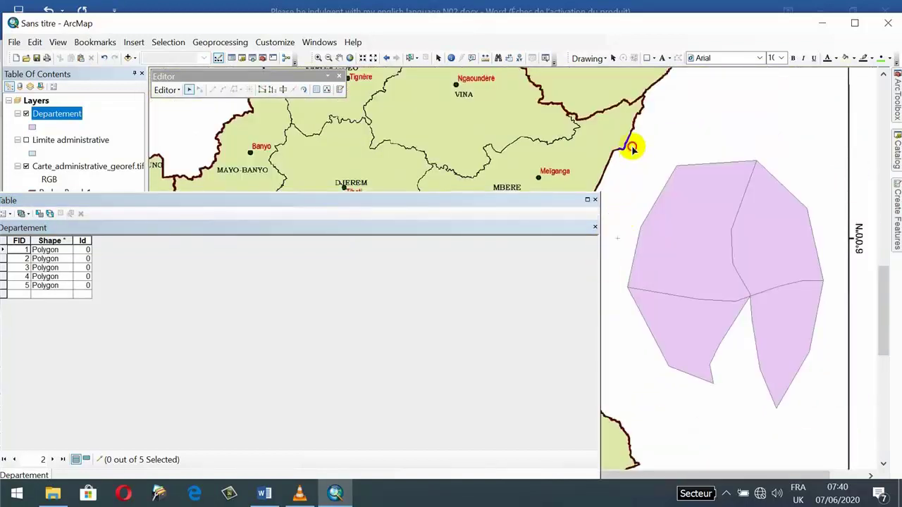
left_click_drag(632, 145, 826, 411)
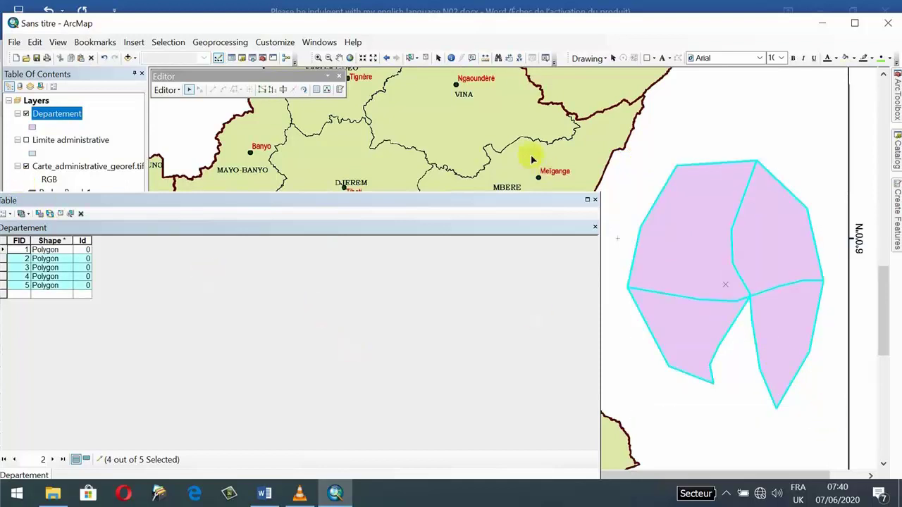
left_click(81, 215)
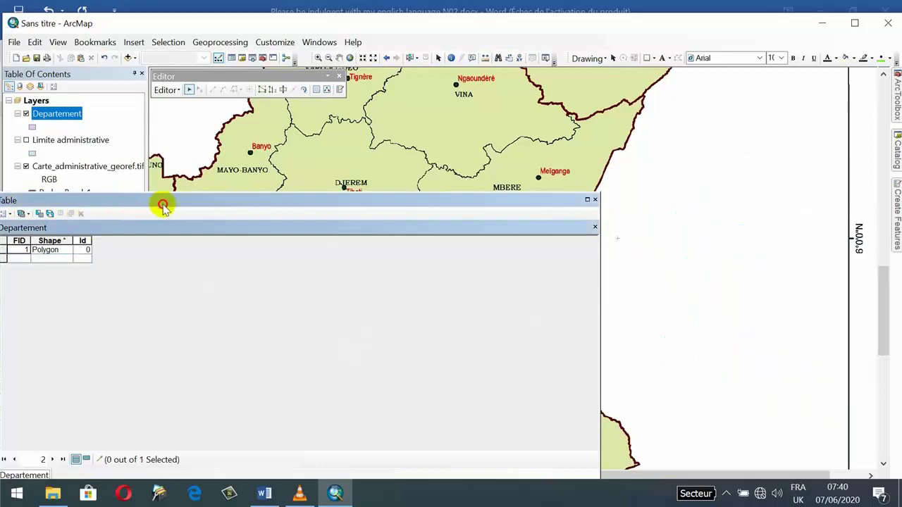
Step: Set the Departement layer's fill to no color so the georeferenced map shows through the remaining West region polygon
left_click_drag(162, 201, 698, 271)
left_click_drag(301, 315, 580, 127)
scroll(428, 155, "down", 3)
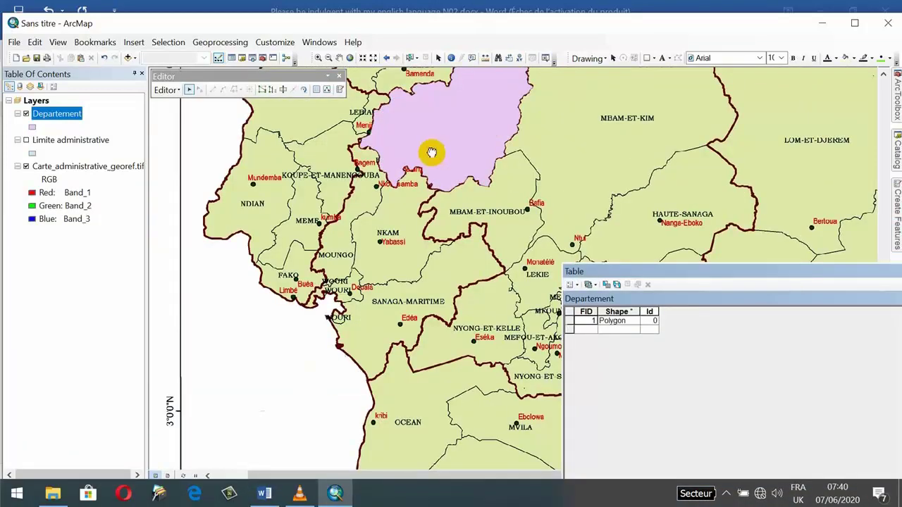
scroll(399, 218, "up", 4)
scroll(400, 218, "up", 2)
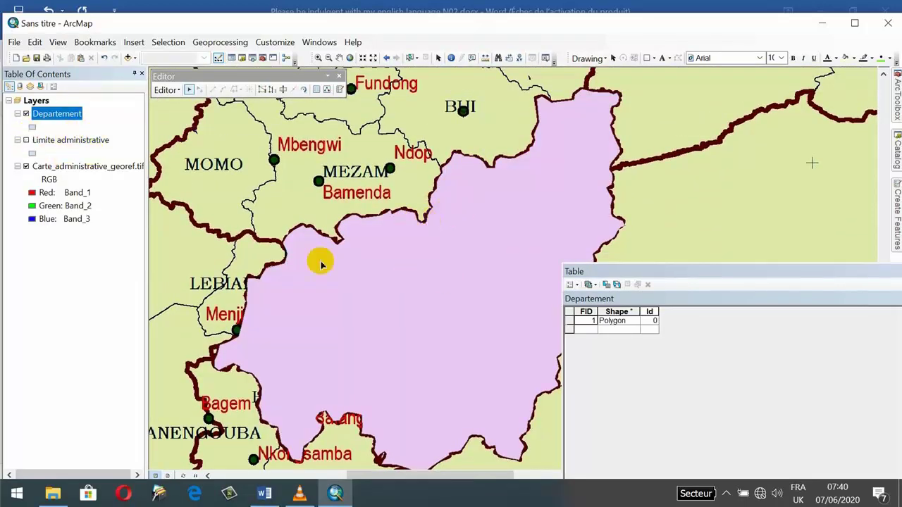
left_click(32, 127)
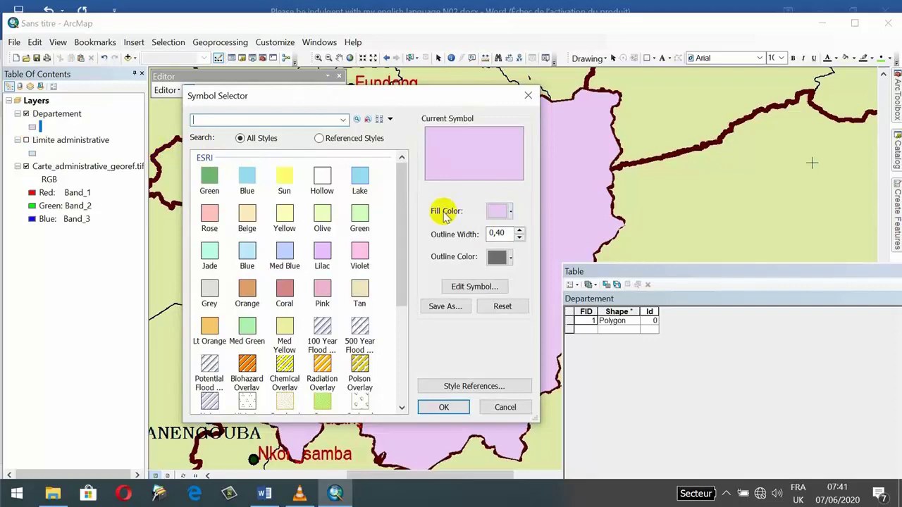
left_click(509, 211)
left_click(522, 230)
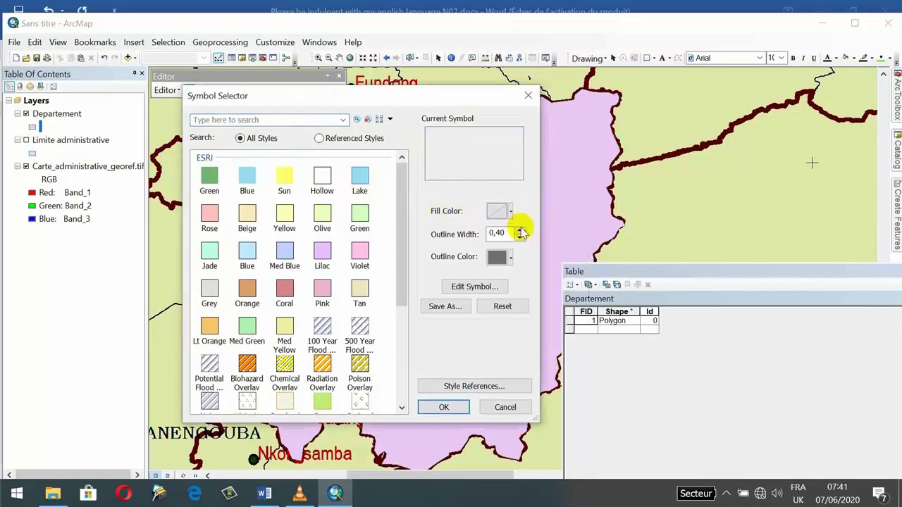
left_click(444, 408)
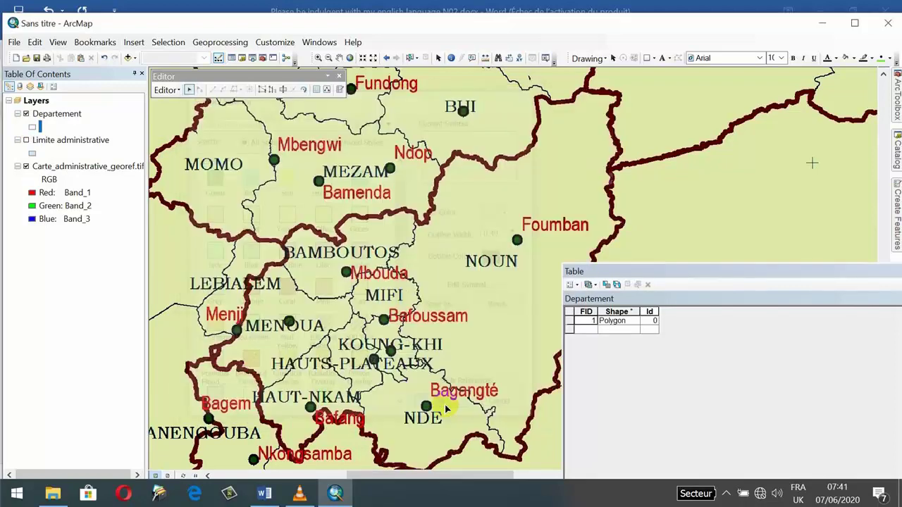
left_click_drag(418, 355, 435, 249)
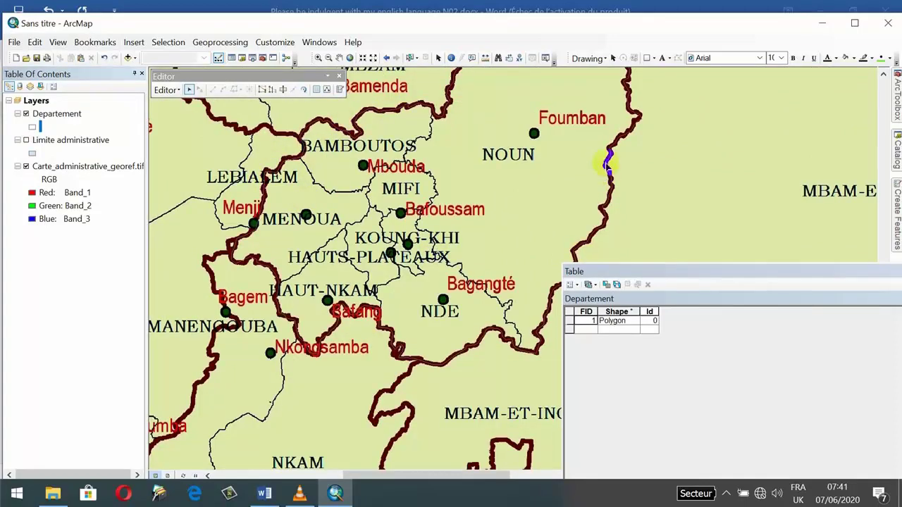
Step: Give the Departement layer a dark red outline with a width of 2
left_click(33, 127)
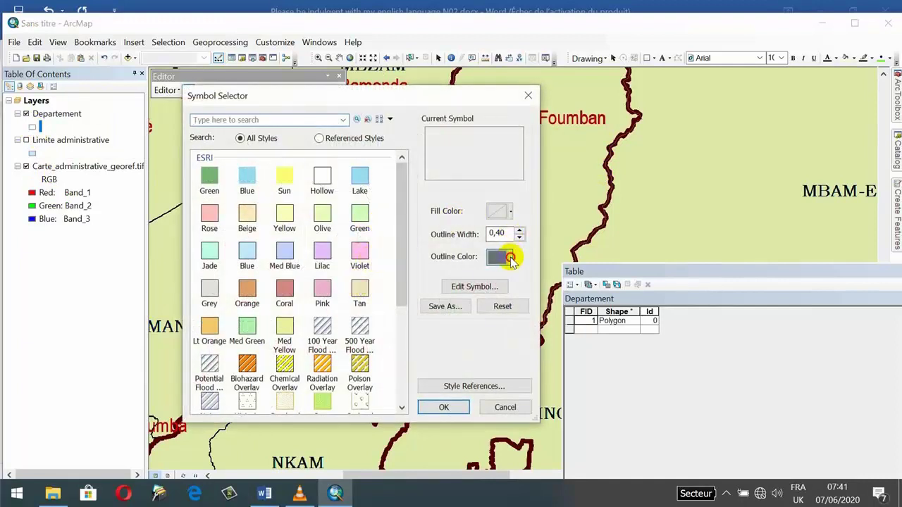
left_click(510, 256)
left_click(500, 325)
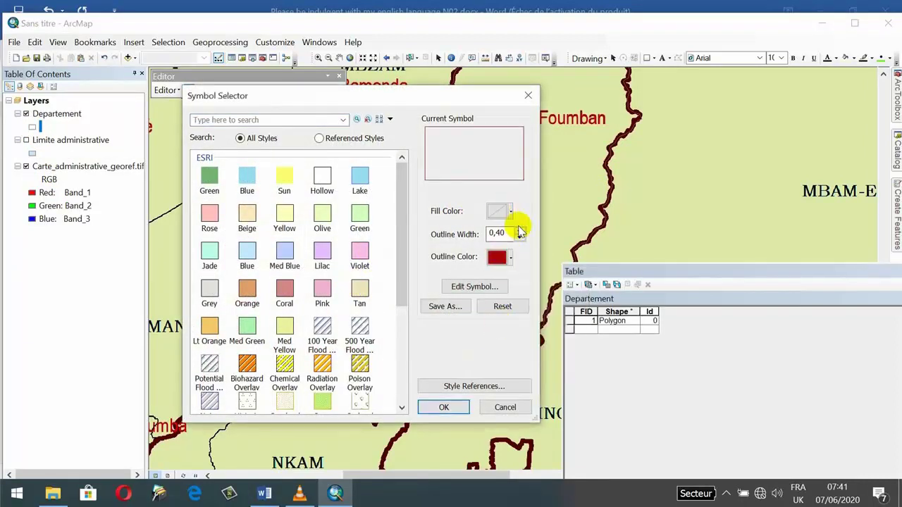
double_click(515, 229)
type("1")
left_click(519, 231)
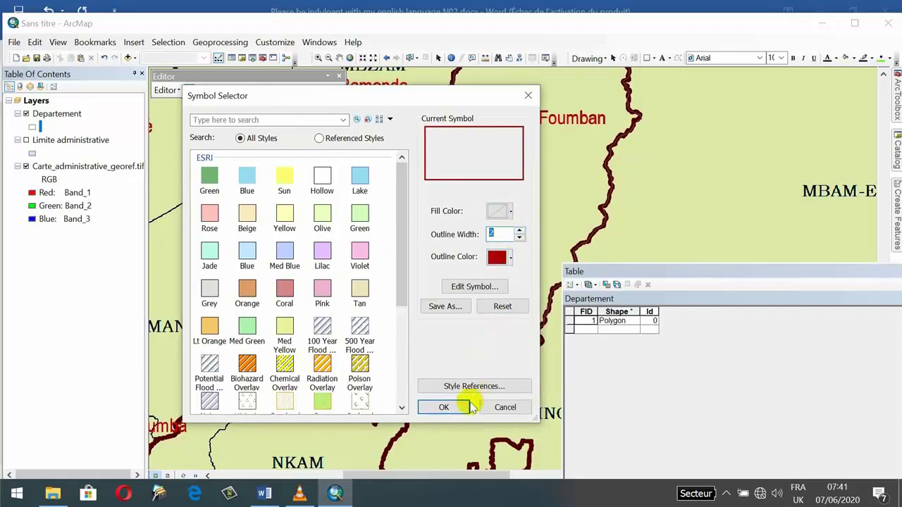
left_click(444, 408)
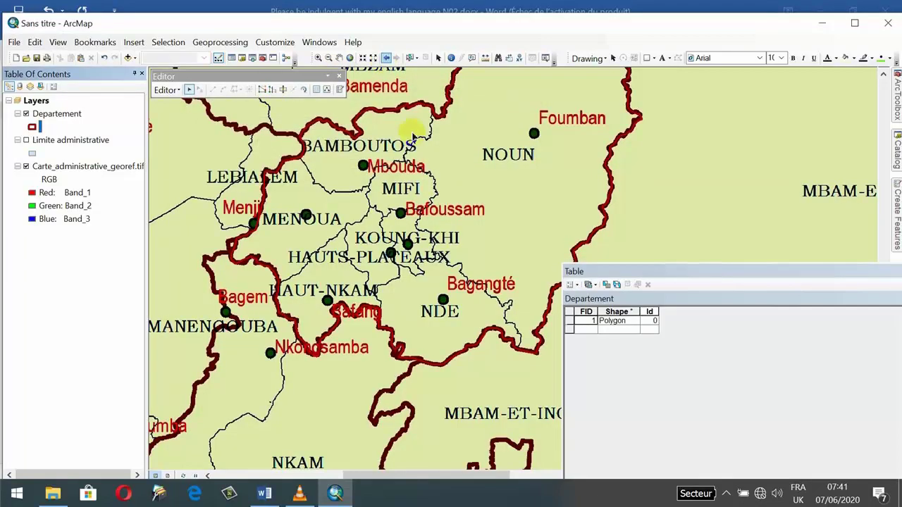
Step: Select the West region polygon in the Departement layer as the feature to cut
left_click_drag(416, 162, 373, 288)
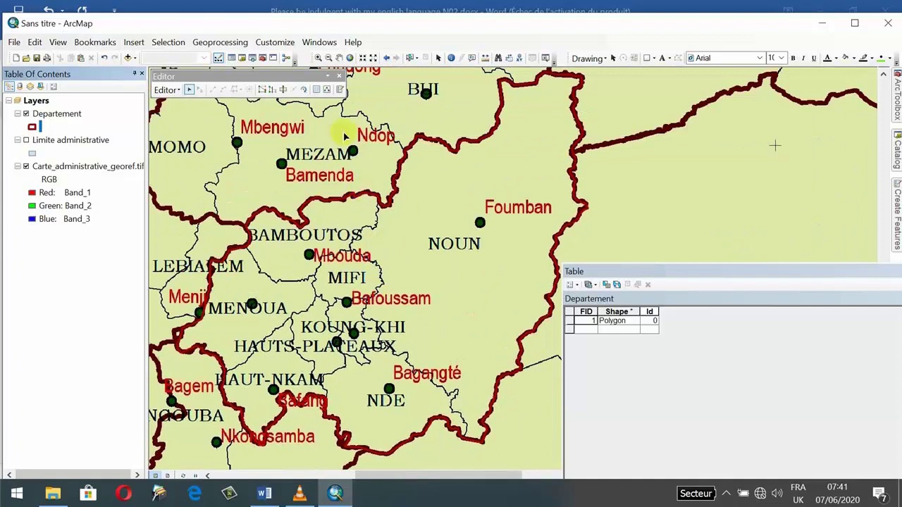
left_click(282, 90)
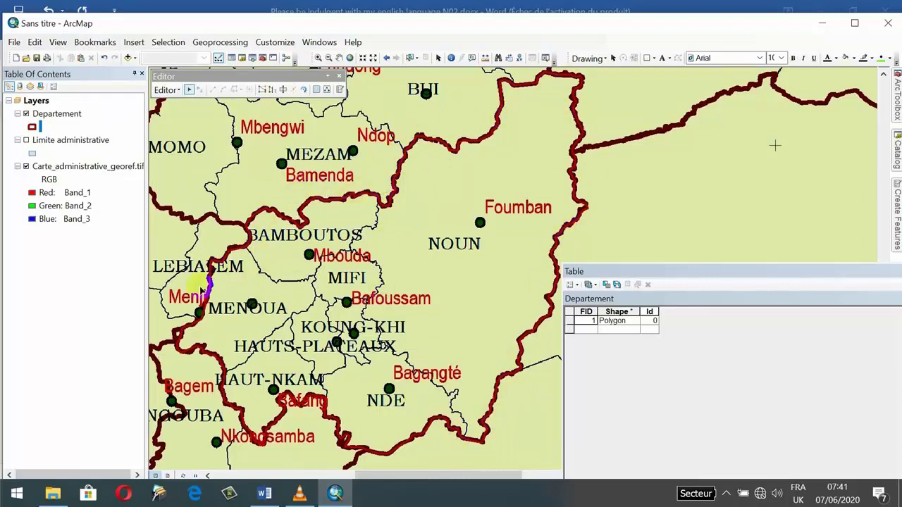
left_click_drag(342, 292, 343, 268)
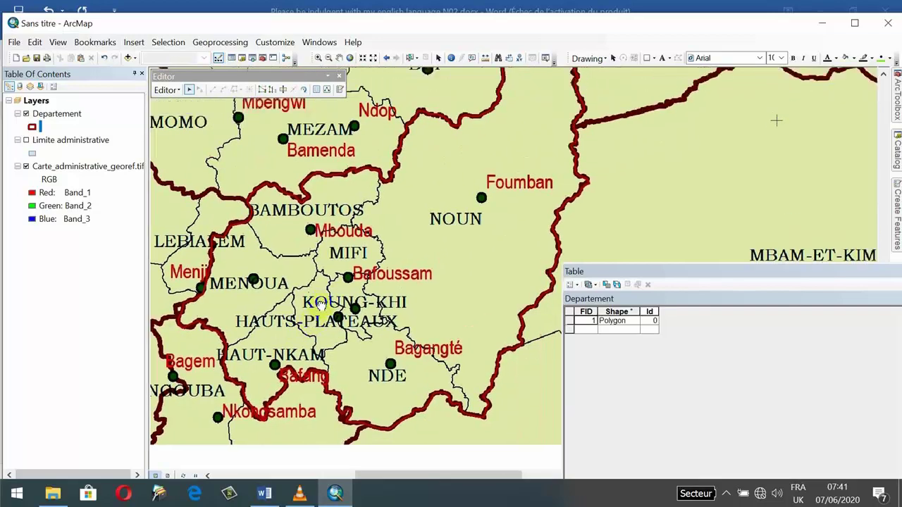
left_click(391, 177)
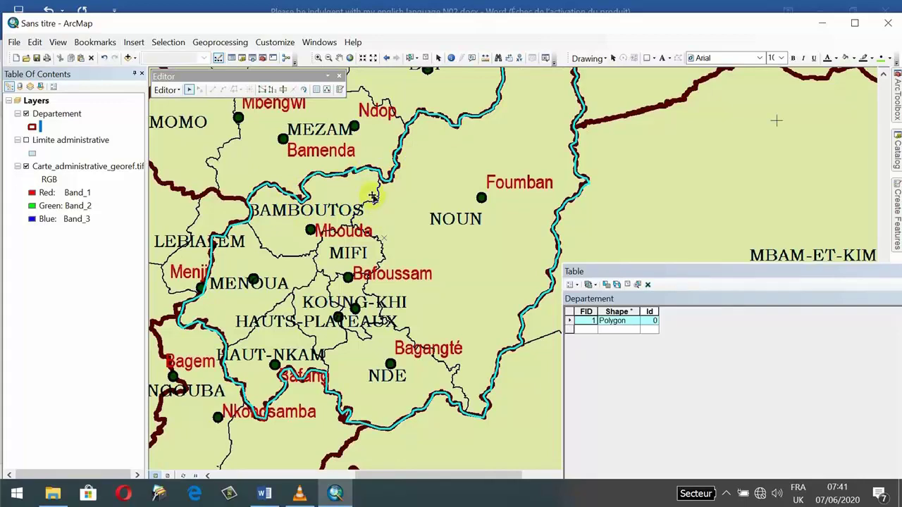
scroll(372, 196, "up", 2)
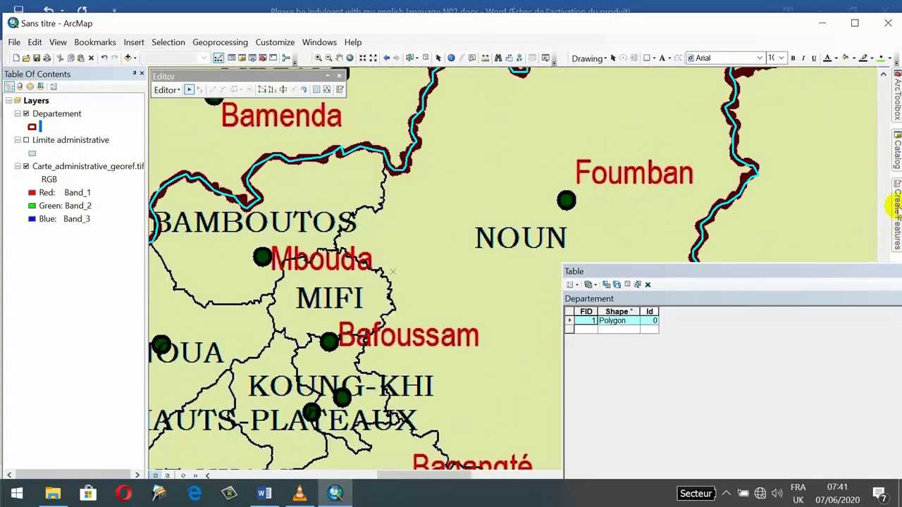
Step: Choose the Departement polygon template and activate the Cut Polygons tool for the selected West region polygon
left_click(896, 204)
left_click_drag(690, 274, 562, 263)
left_click(570, 254)
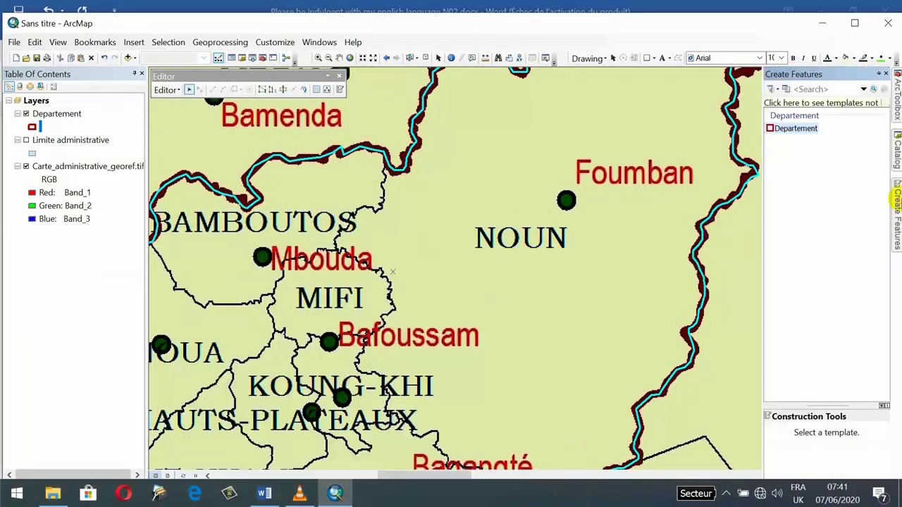
left_click(895, 201)
left_click(795, 130)
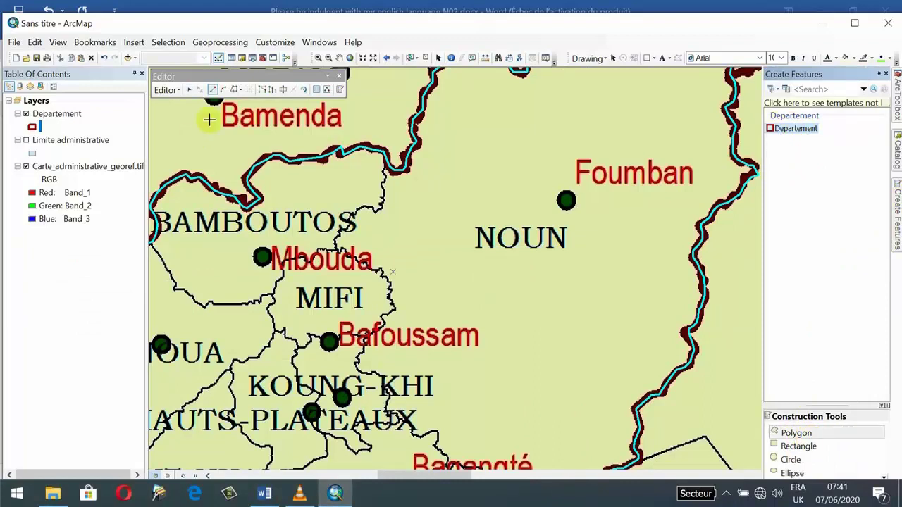
left_click(283, 90)
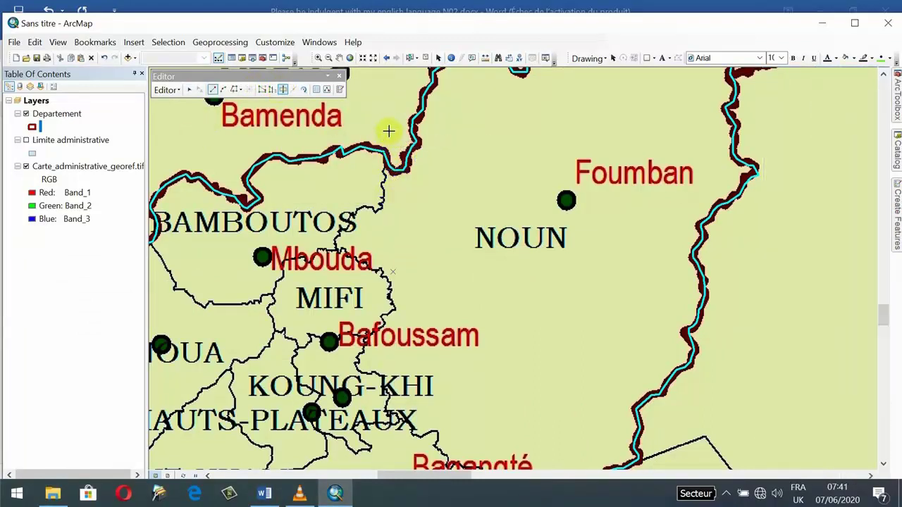
Step: Begin the Noun cut line outside the northern region border and trace Noun's western boundary past Bamboutos, Mifi and Koung-Khi
scroll(389, 165, "up", 2)
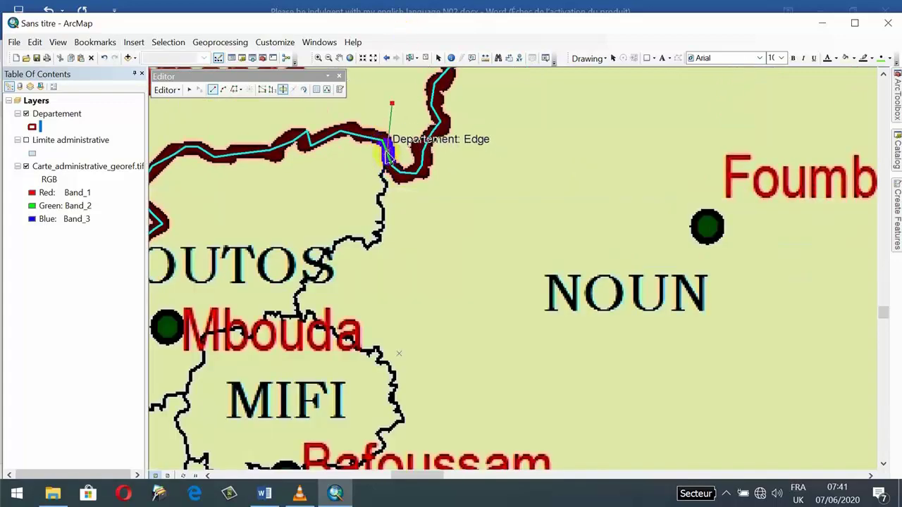
left_click(386, 151)
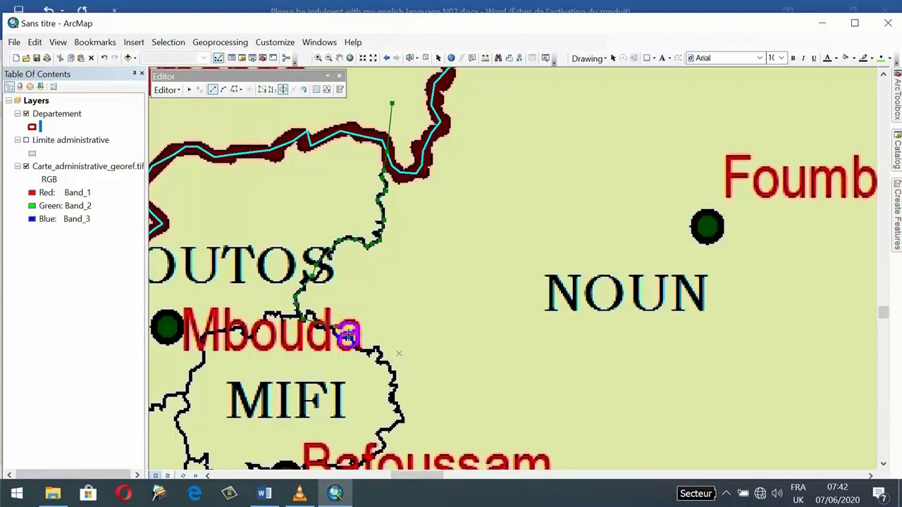
left_click_drag(383, 375, 417, 153)
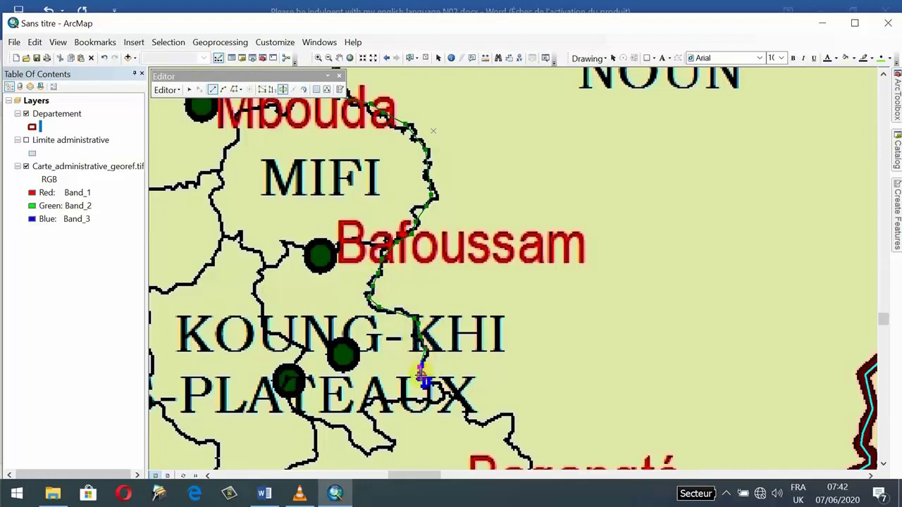
left_click(473, 421)
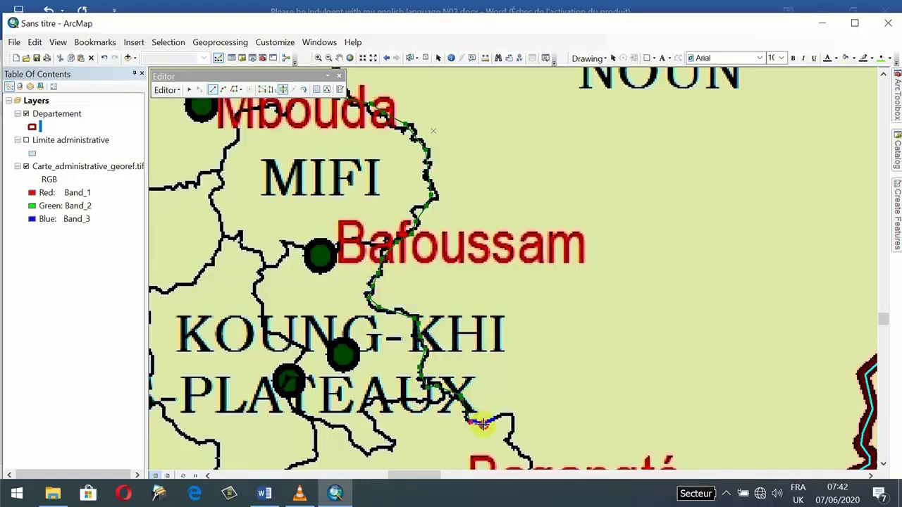
left_click_drag(482, 423, 317, 215)
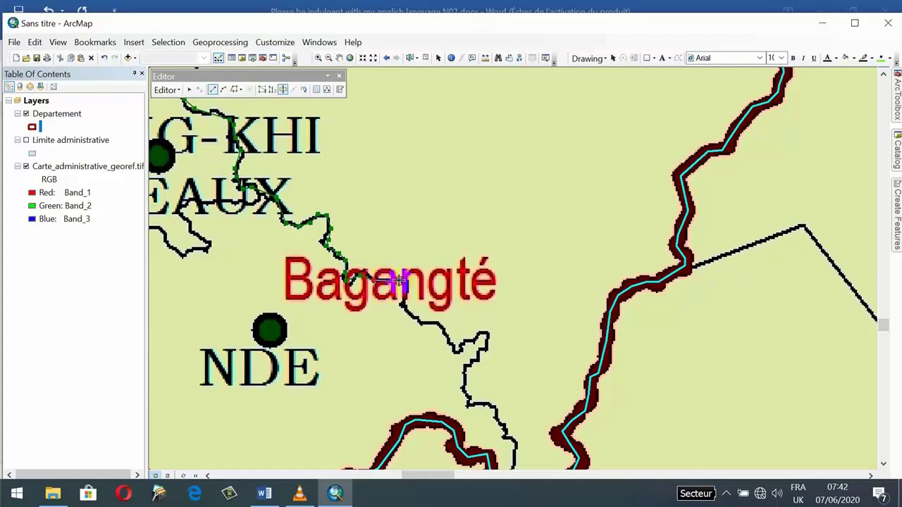
Step: Trace the Noun–Nde boundary past Bagangté to beyond the southern region border and finish cutting off Noun
scroll(404, 304, "up", 4)
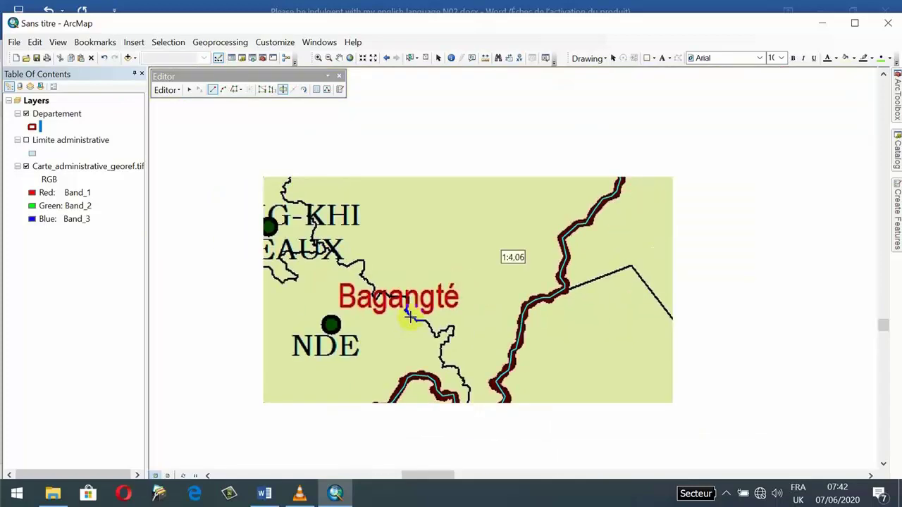
scroll(395, 289, "up", 1)
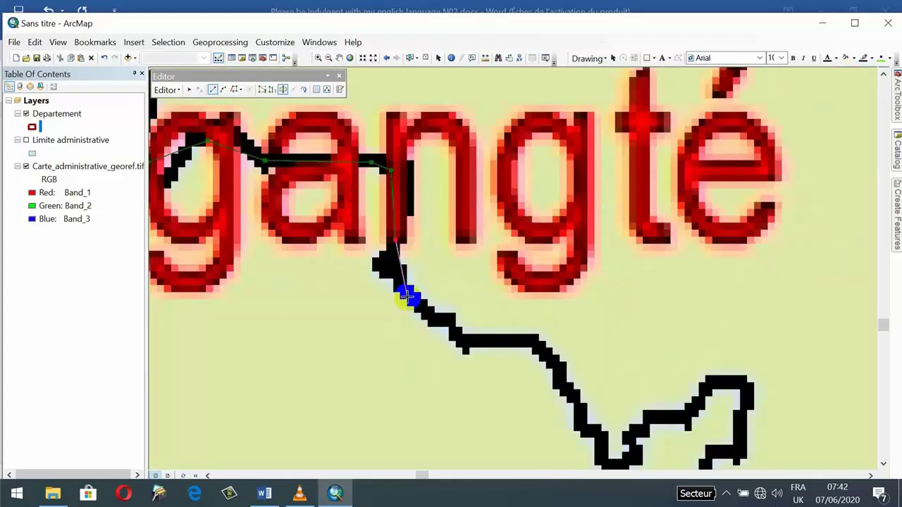
scroll(467, 334, "down", 3)
scroll(467, 334, "down", 2)
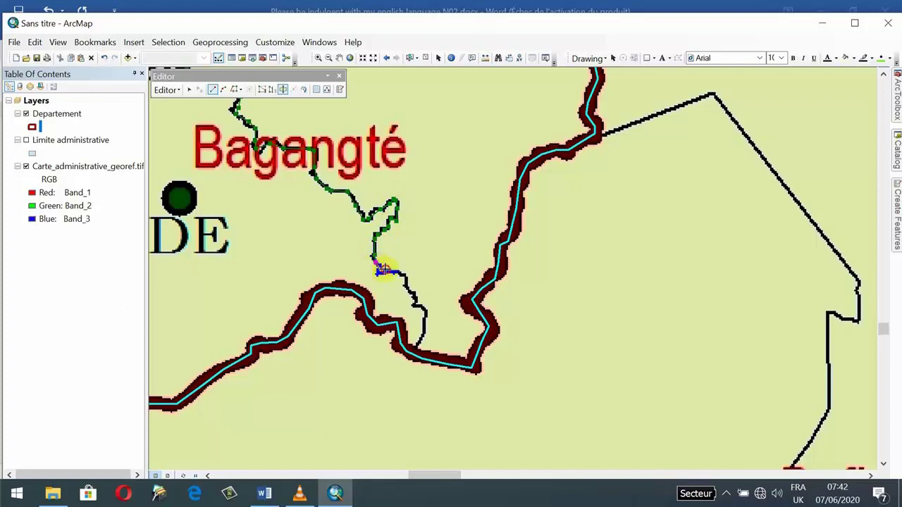
left_click(423, 310)
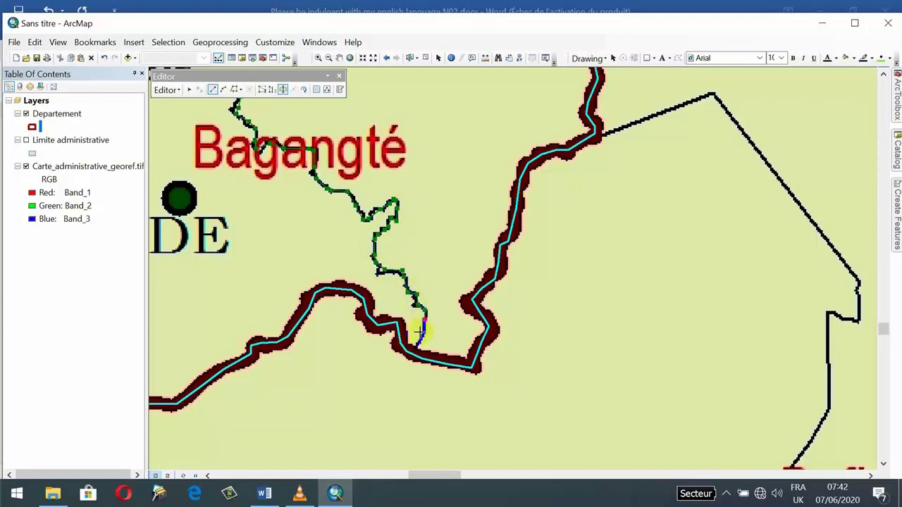
left_click(416, 345)
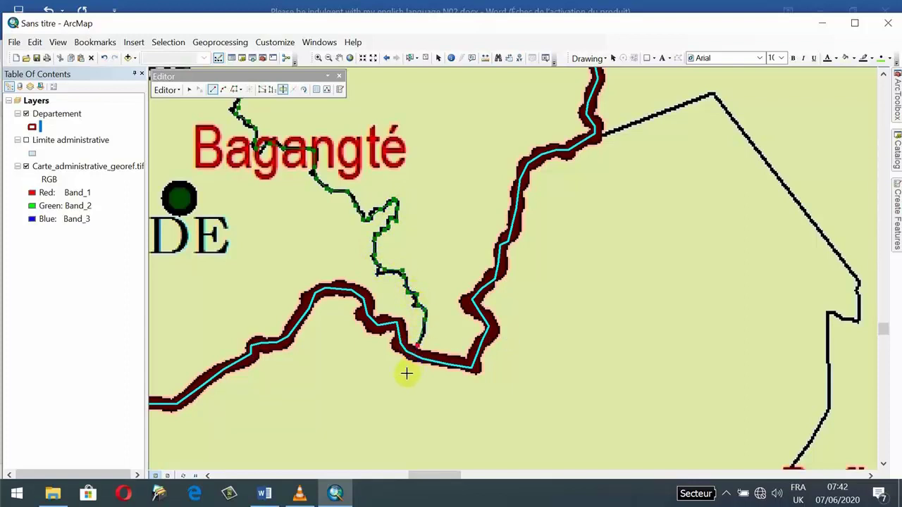
double_click(411, 366)
scroll(423, 331, "up", 3)
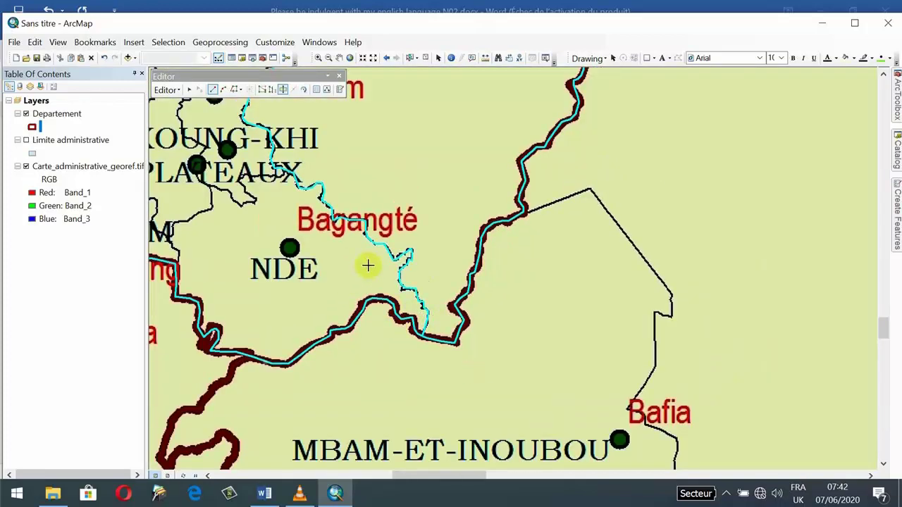
Step: Start the Bamboutos cut line inside Noun, just east of Mbouda, and trace the boundary between Bamboutos and Mifi
key("c")
left_click_drag(392, 259, 504, 469)
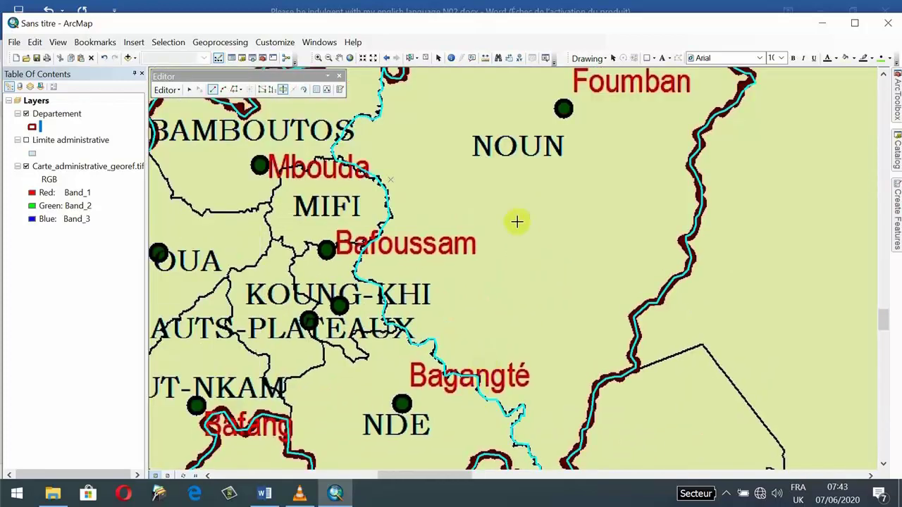
left_click_drag(435, 213, 539, 275)
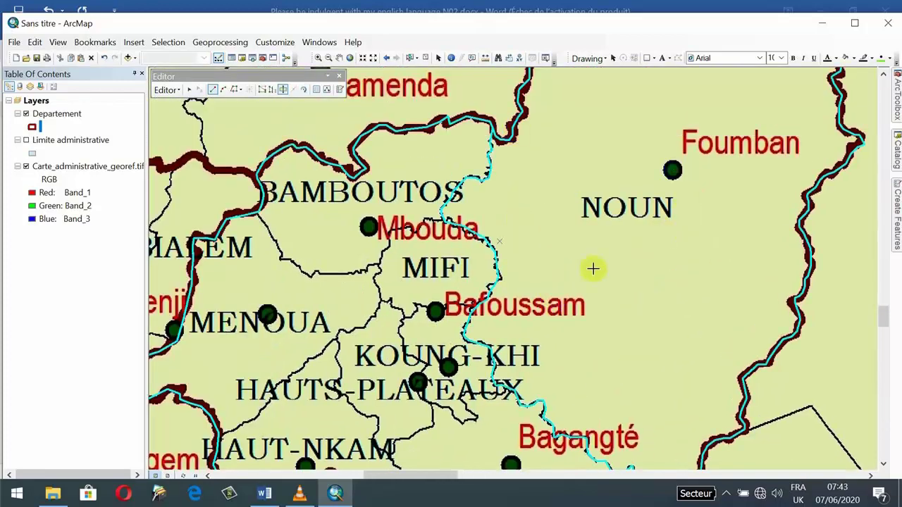
left_click_drag(374, 231, 385, 163)
left_click_drag(356, 251, 359, 352)
scroll(430, 292, "up", 1)
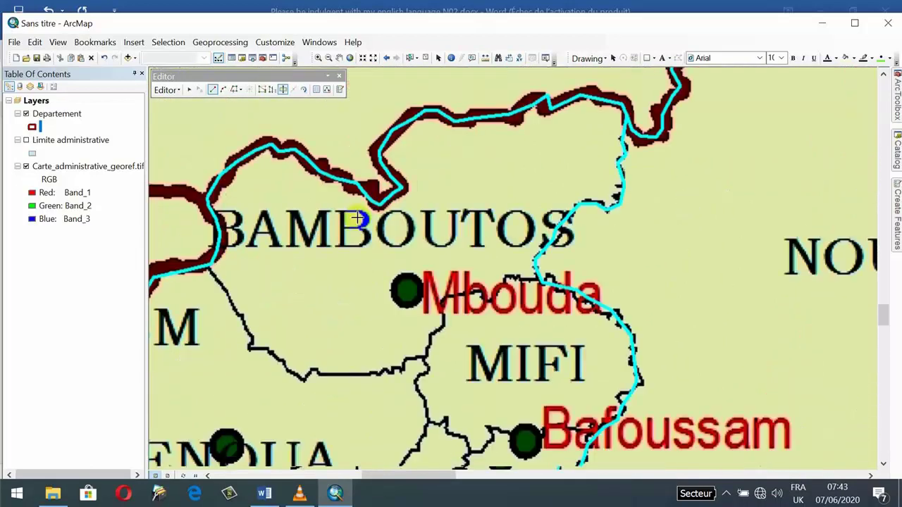
scroll(429, 292, "up", 1)
left_click_drag(419, 317, 461, 211)
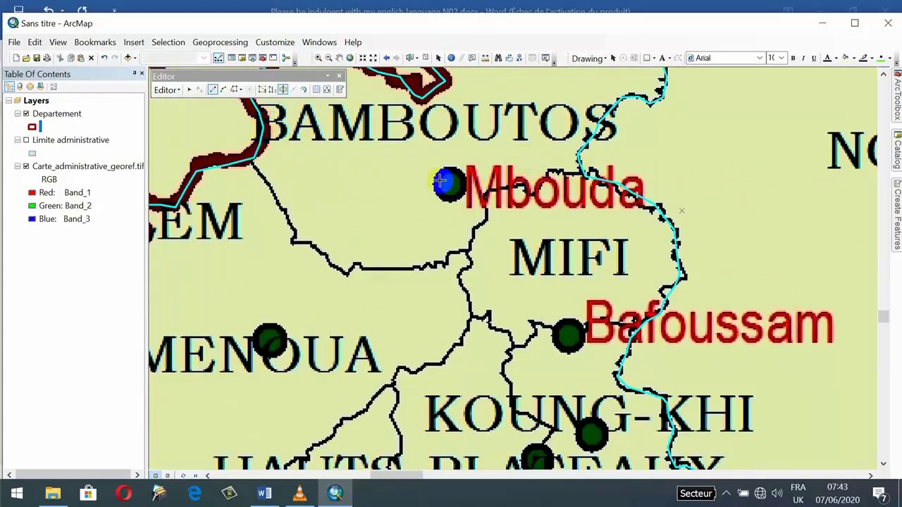
left_click_drag(466, 176, 509, 227)
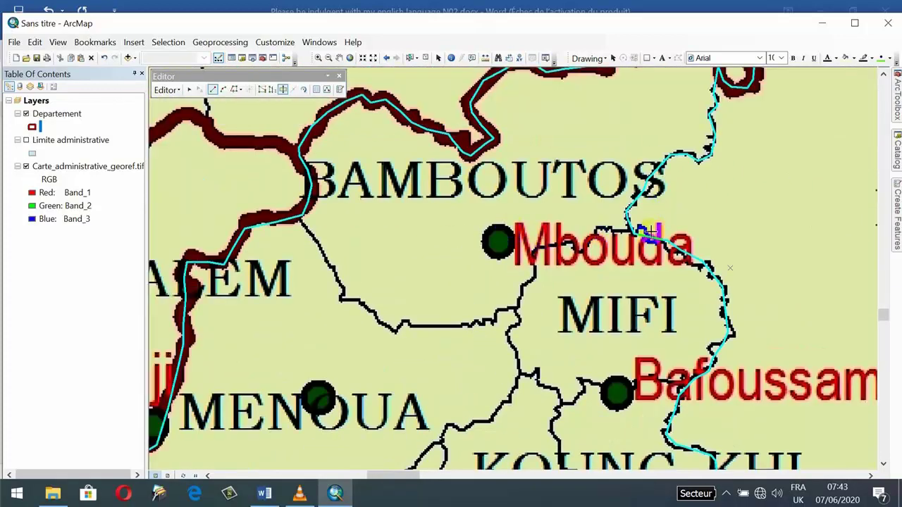
scroll(648, 224, "down", 1)
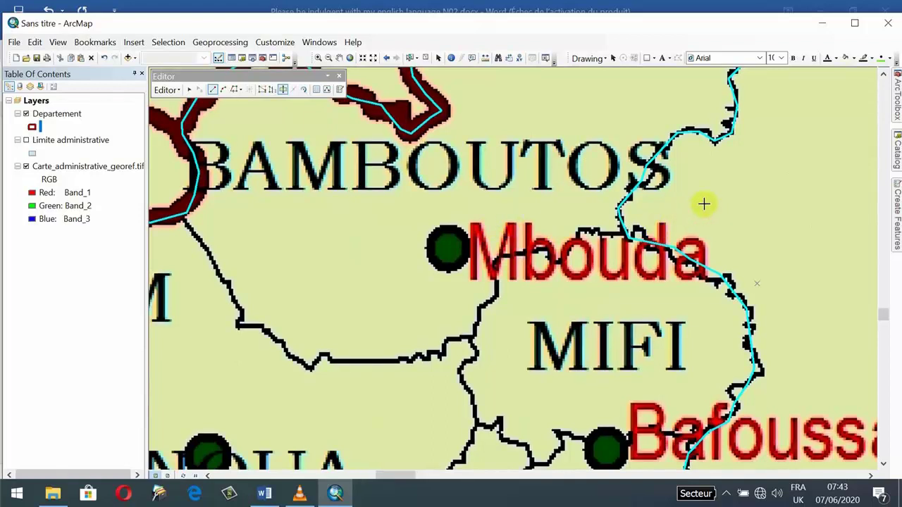
left_click(635, 231)
left_click(581, 232)
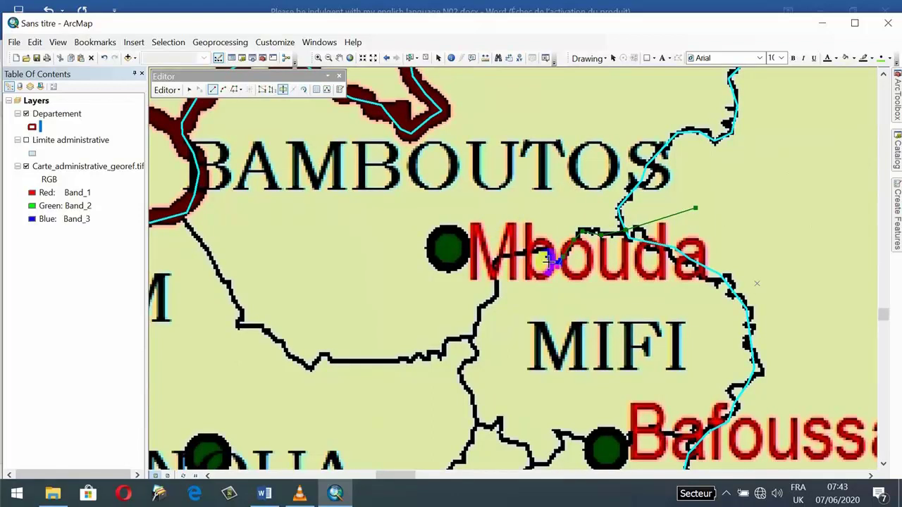
left_click(554, 262)
left_click(497, 261)
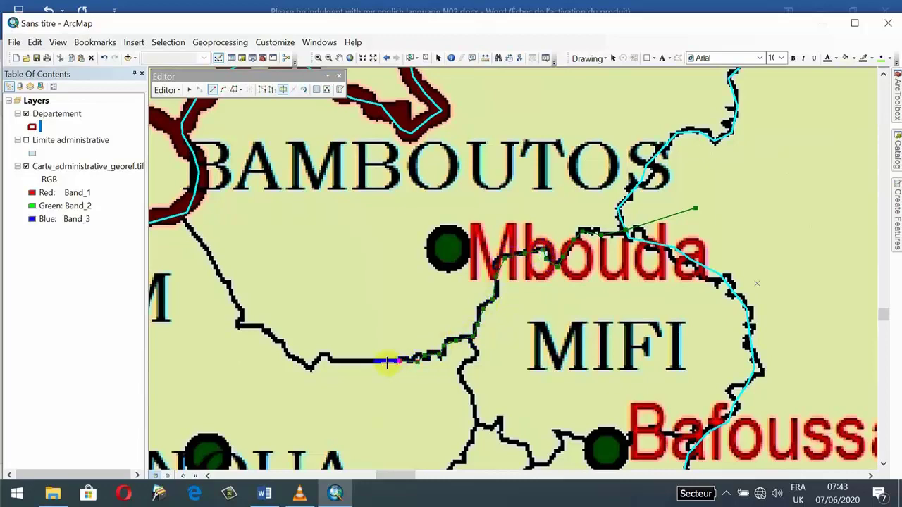
Step: Trace the Bamboutos–Menoua boundary westward to beyond the region border and finish cutting off Bamboutos
left_click_drag(441, 345, 540, 310)
left_click(551, 309)
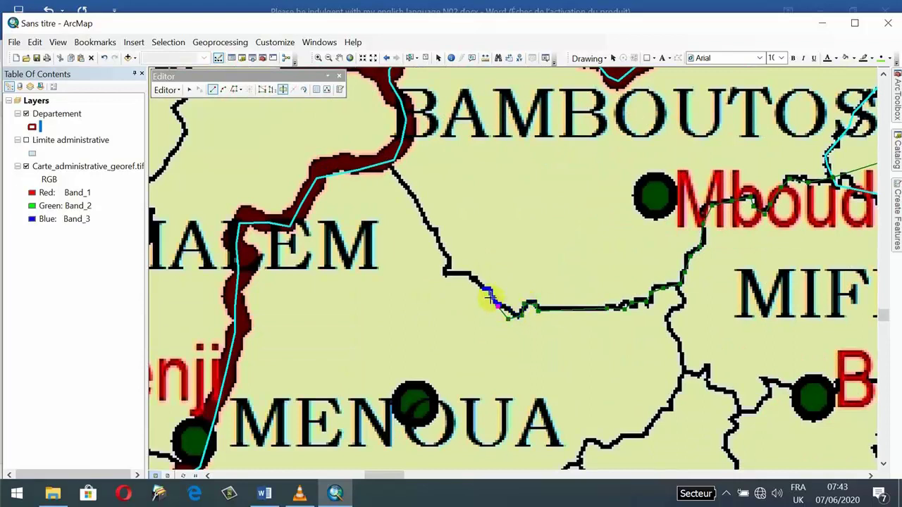
left_click(462, 273)
left_click(448, 264)
left_click(447, 253)
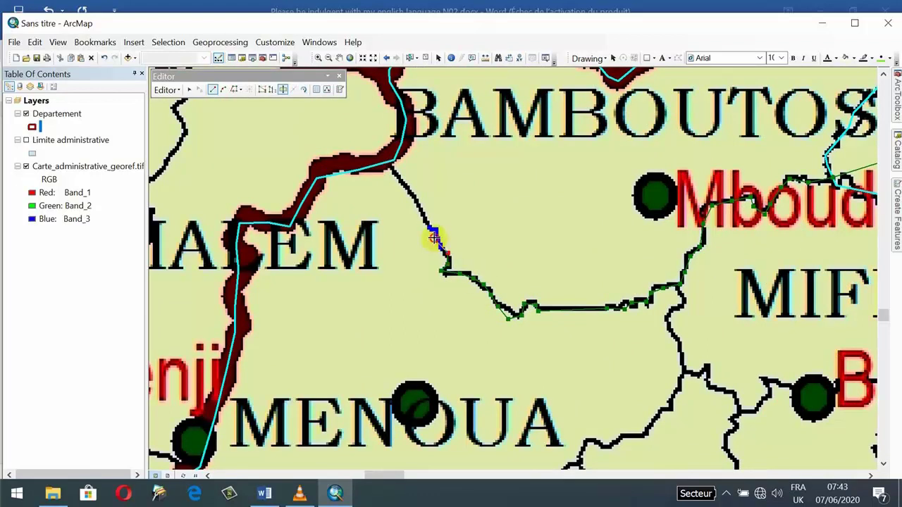
left_click(435, 238)
left_click(432, 229)
left_click(422, 216)
left_click(413, 203)
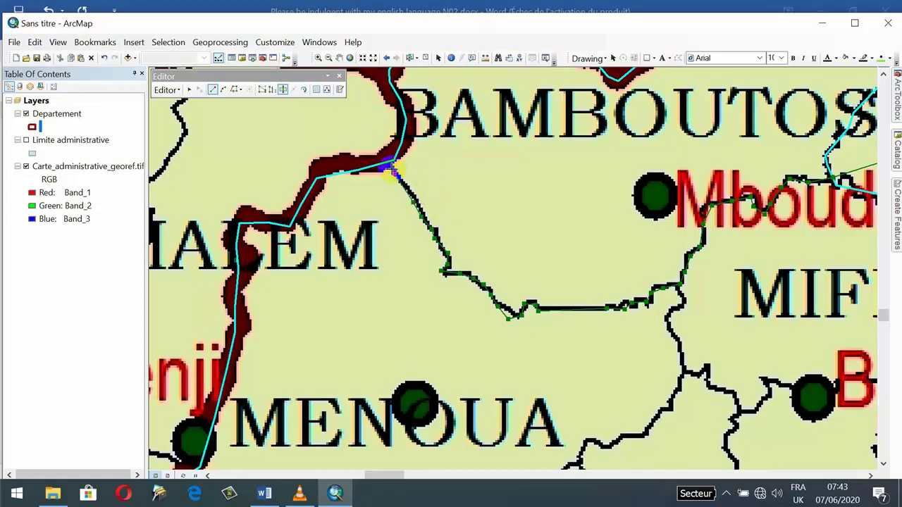
left_click(392, 170)
double_click(370, 141)
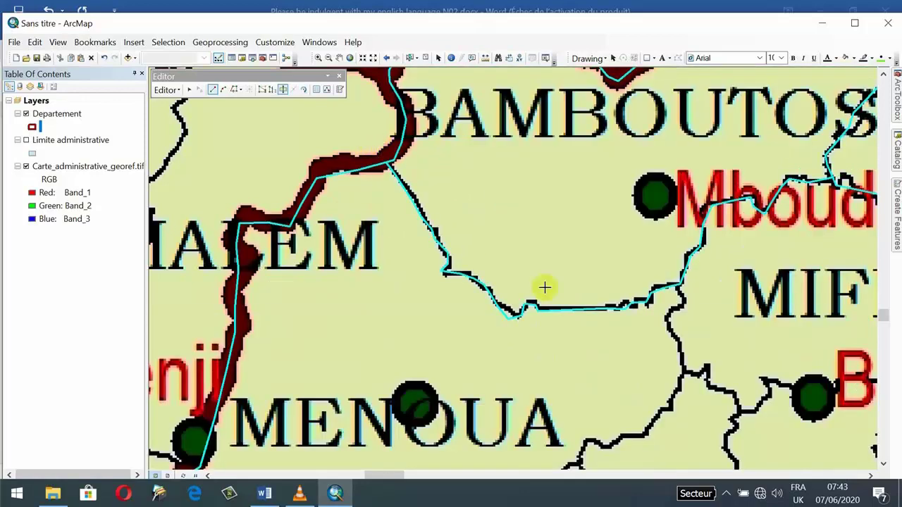
Step: Start the Menoua cut line inside Bamboutos and trace Menoua's eastern boundary from Mifi down to the fork with Haut-Nkam
scroll(543, 288, "down", 1)
left_click_drag(552, 331, 482, 220)
left_click_drag(554, 383, 571, 409)
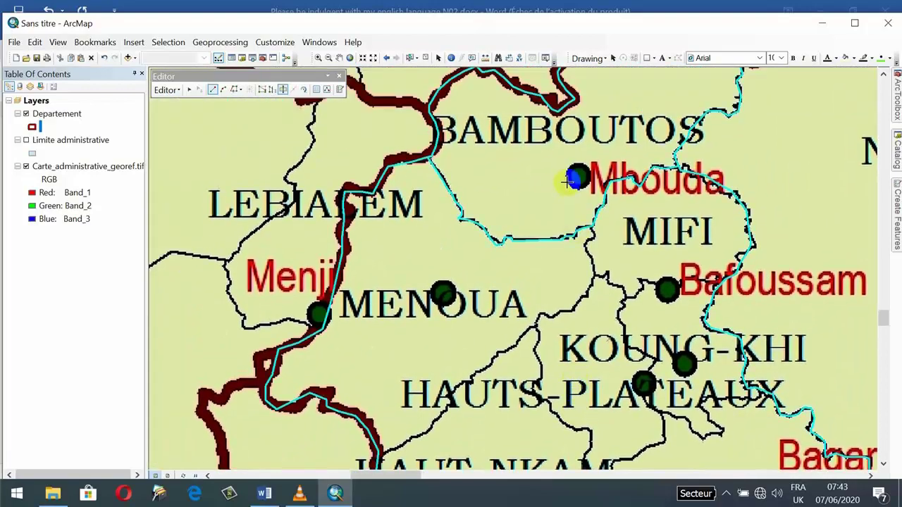
left_click_drag(585, 279, 550, 199)
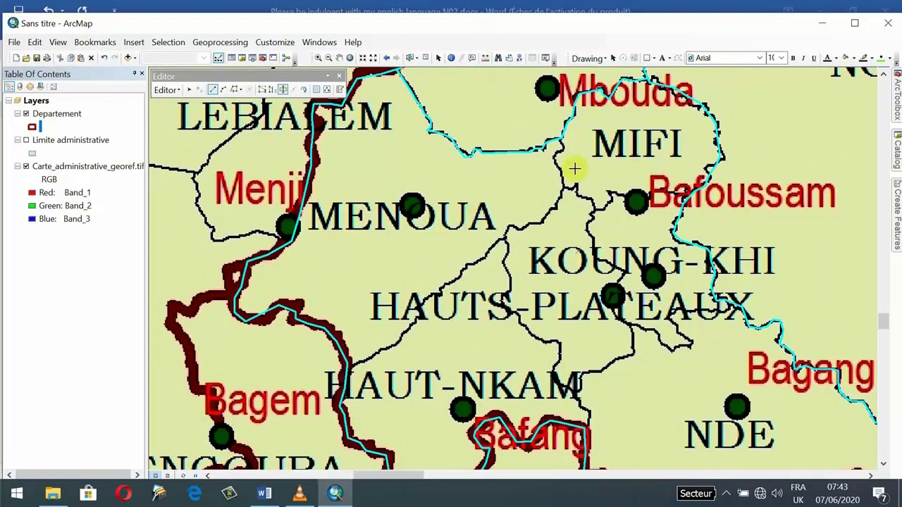
scroll(551, 114, "down", 2)
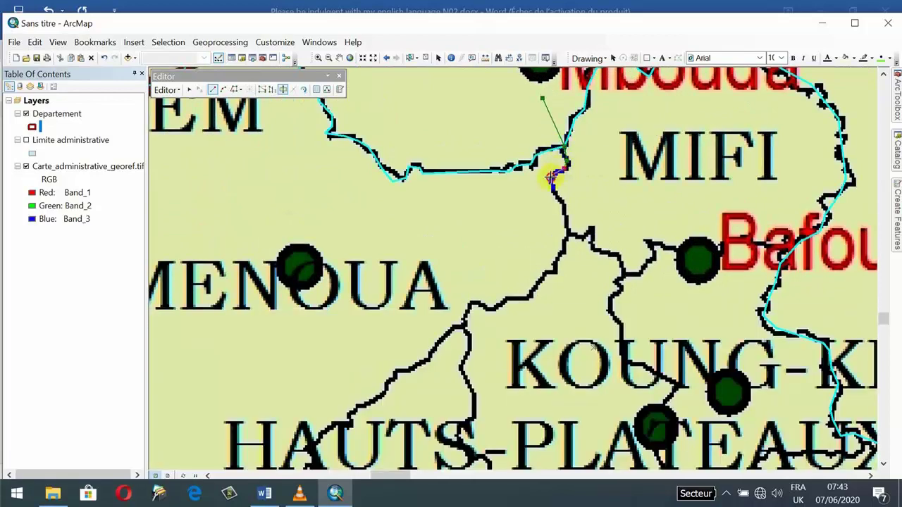
left_click(551, 178)
left_click(555, 200)
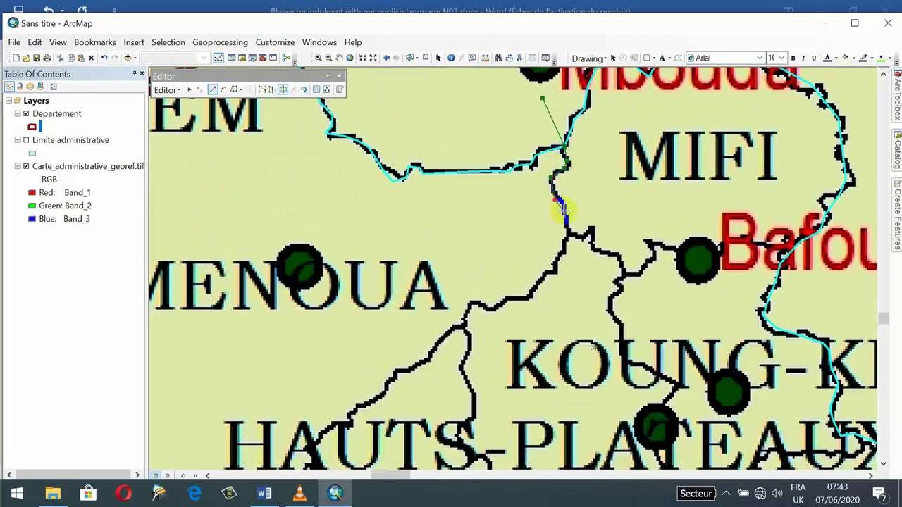
left_click(565, 234)
left_click(568, 256)
left_click(557, 272)
left_click(537, 287)
left_click(529, 296)
left_click(511, 304)
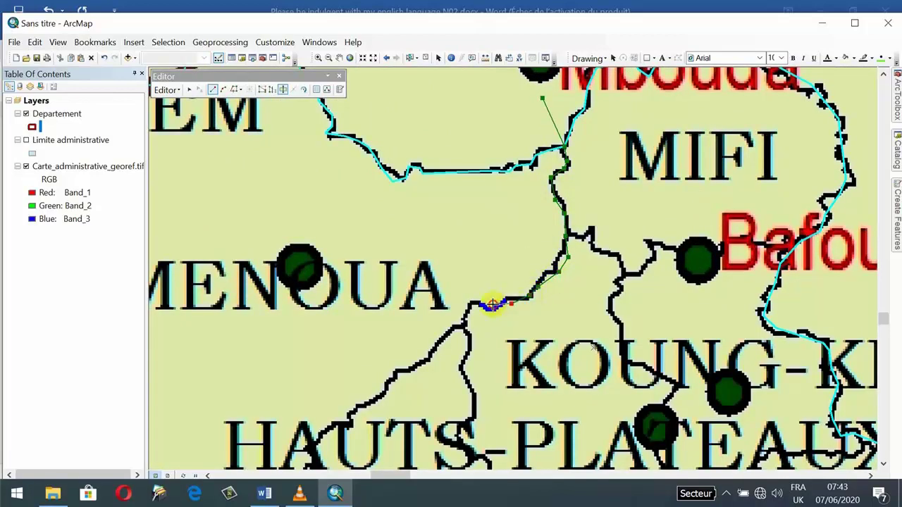
left_click(493, 306)
left_click(471, 302)
left_click(462, 327)
Step: Trace the Menoua–Haut-Nkam boundary southwest to beyond the western region border and finish cutting off Menoua
left_click(435, 345)
left_click(420, 361)
left_click(405, 372)
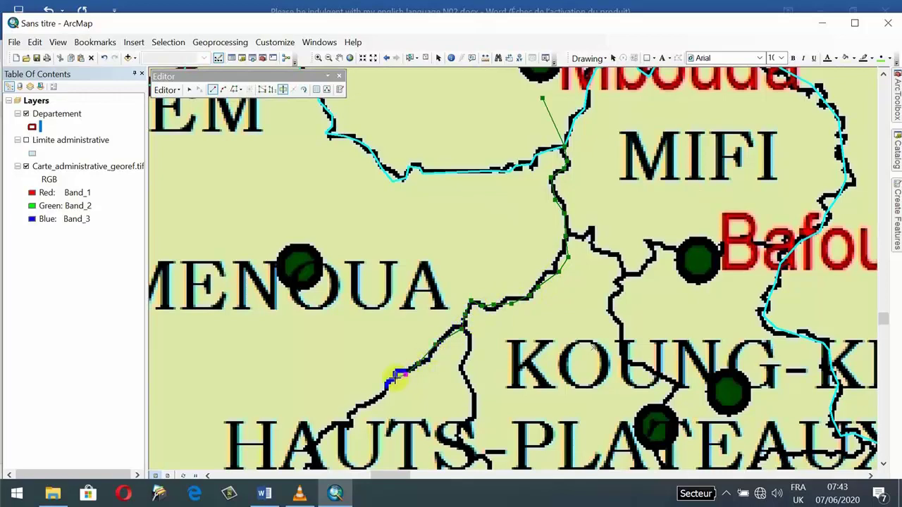
mouse_move(376, 399)
left_mouse_down()
mouse_move(452, 317)
mouse_move(692, 184)
left_mouse_up()
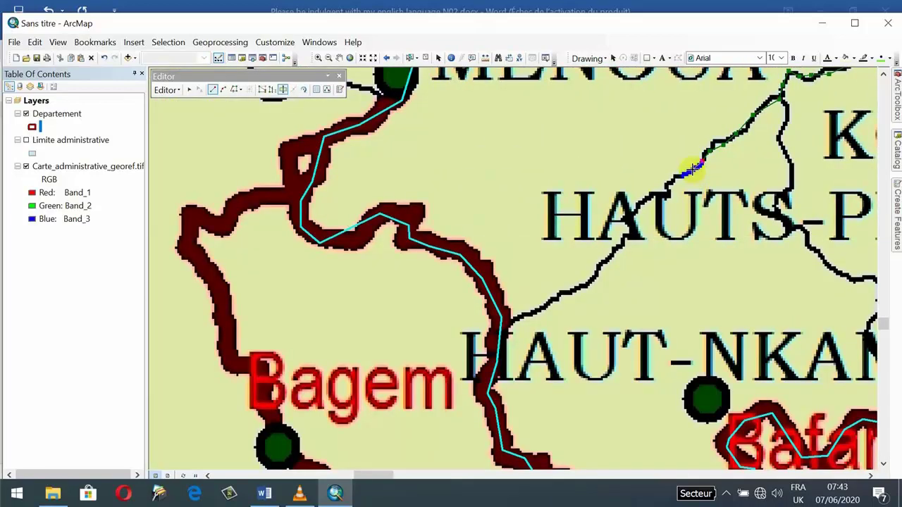
left_click(679, 176)
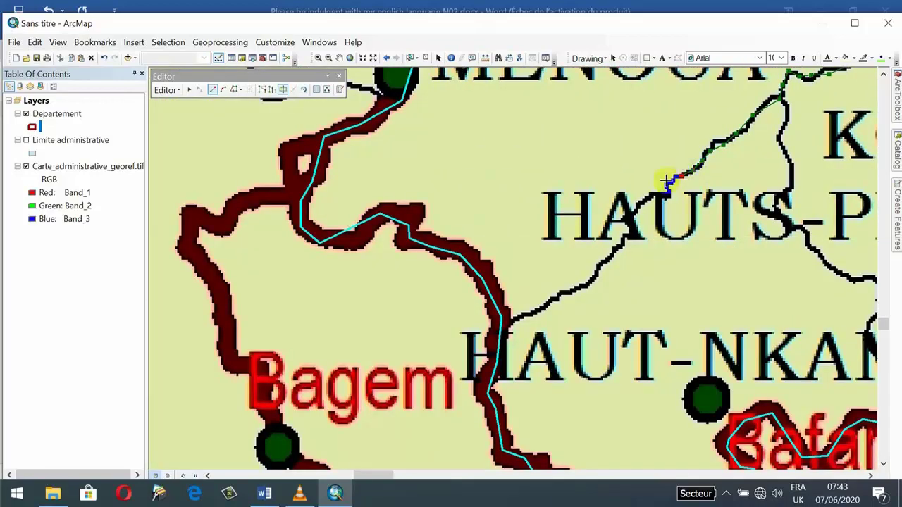
left_click(628, 222)
left_click(616, 253)
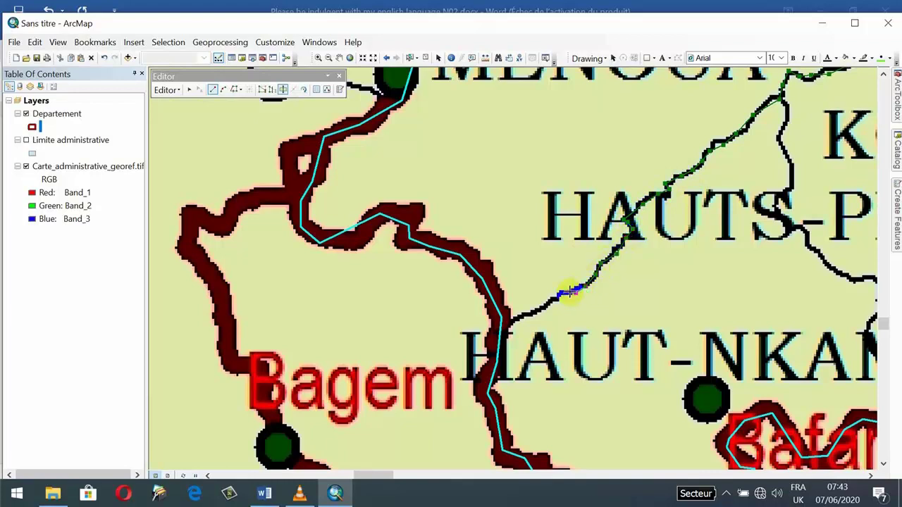
double_click(503, 327)
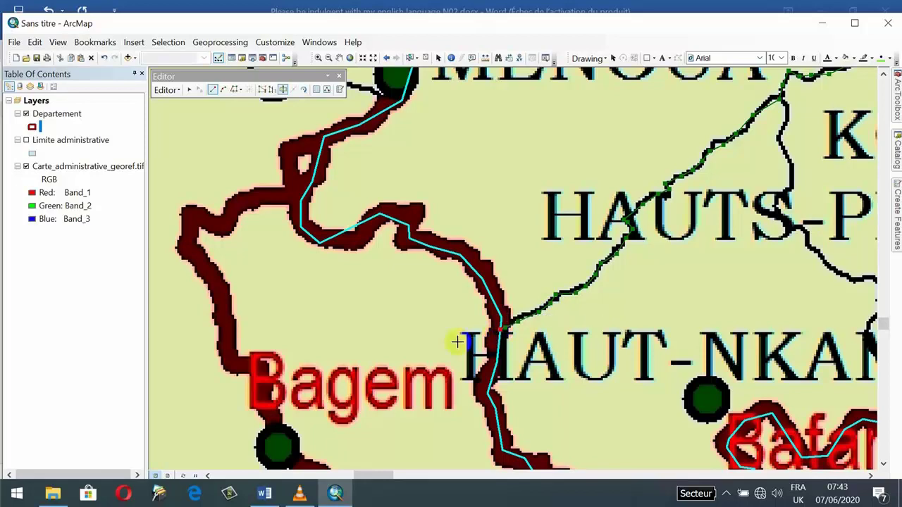
scroll(458, 341, "down", 3)
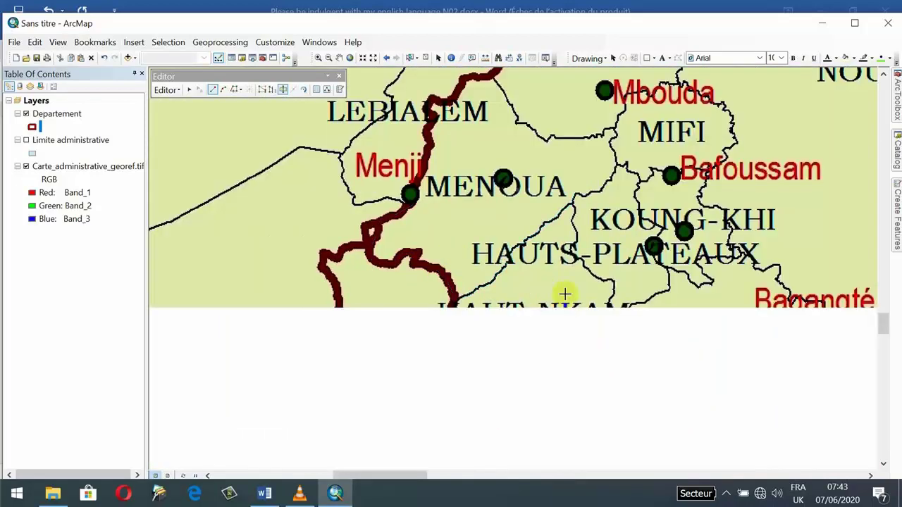
left_click_drag(454, 273, 429, 211)
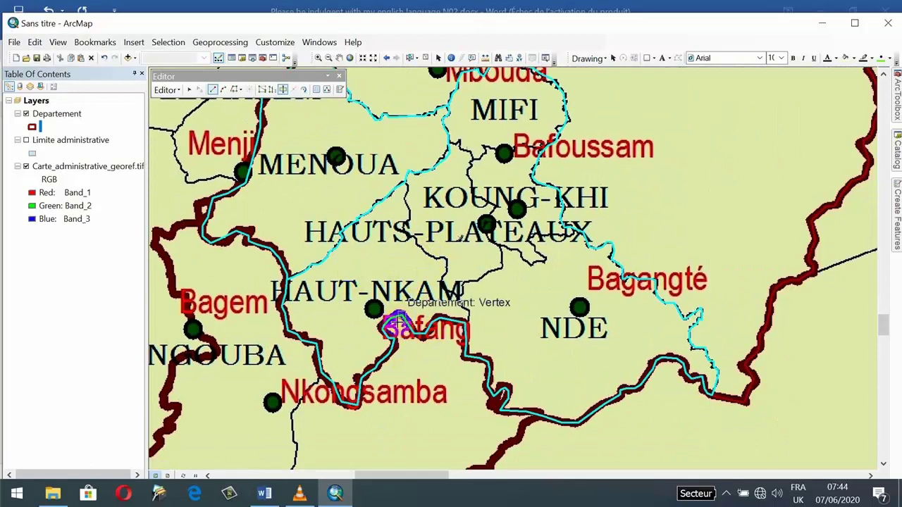
Step: Cut off Haut-Nkam with a line starting inside Menoua, following its Hauts-Plateaux boundary down to the southern region border
scroll(400, 144, "down", 2)
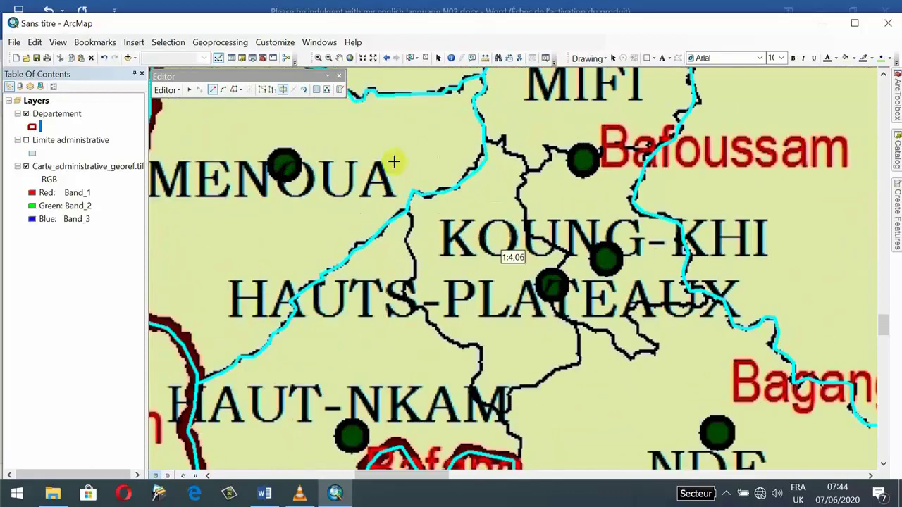
left_click(282, 89)
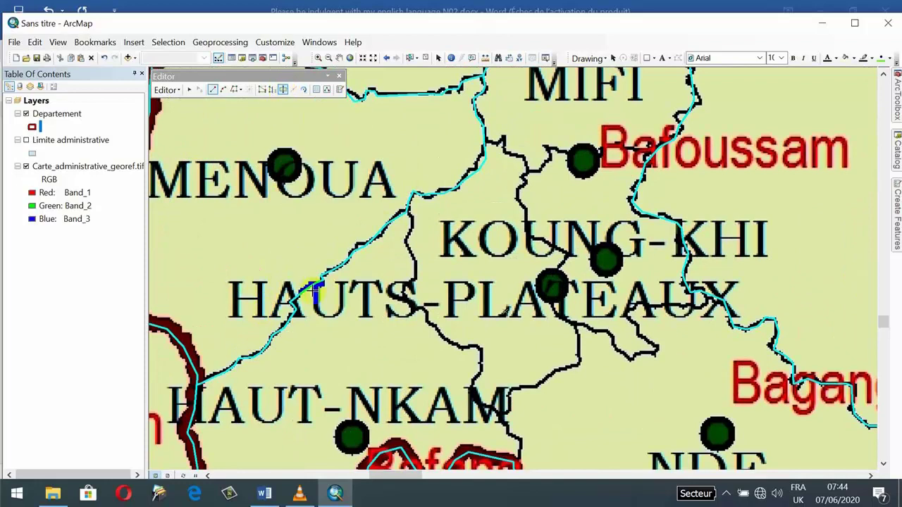
left_click(391, 155)
left_click(408, 209)
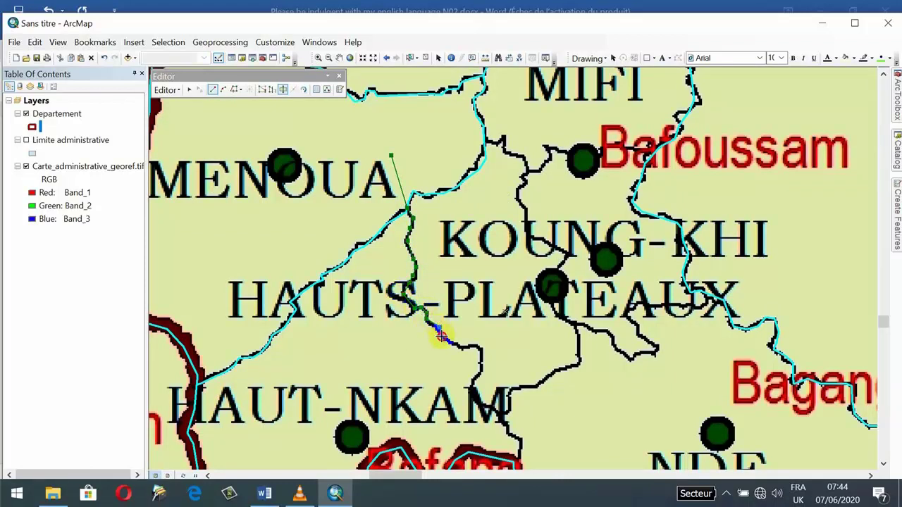
left_click_drag(480, 360, 477, 208)
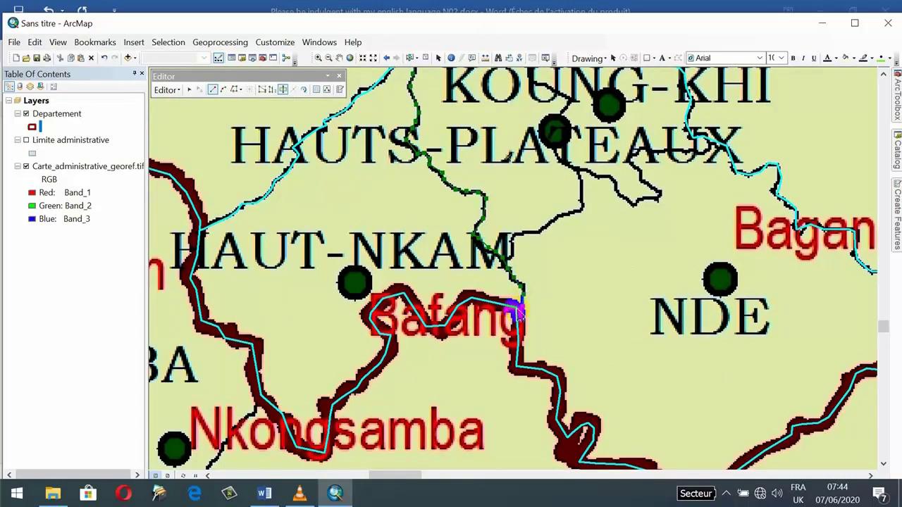
Step: Cut Mifi off with a line from inside Menoua along its southern boundary through Bafoussam, ending inside Noun
scroll(495, 251, "up", 3)
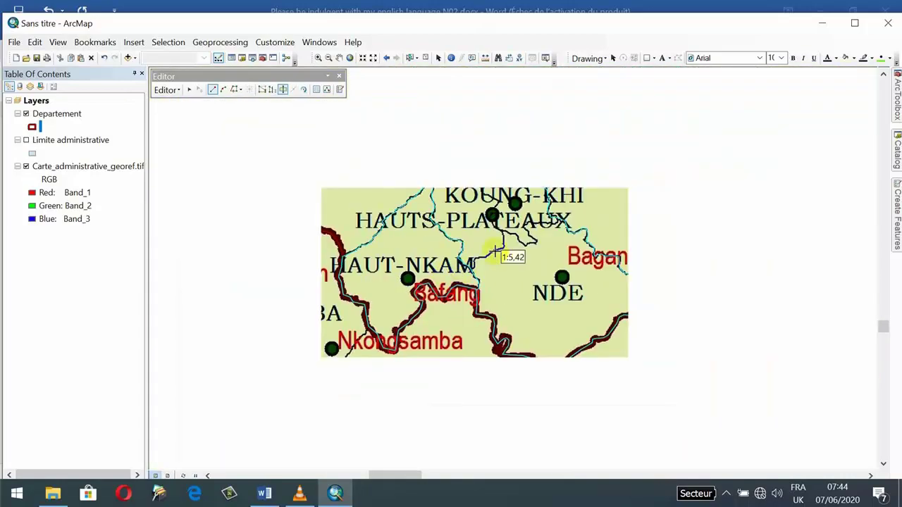
scroll(465, 143, "down", 3)
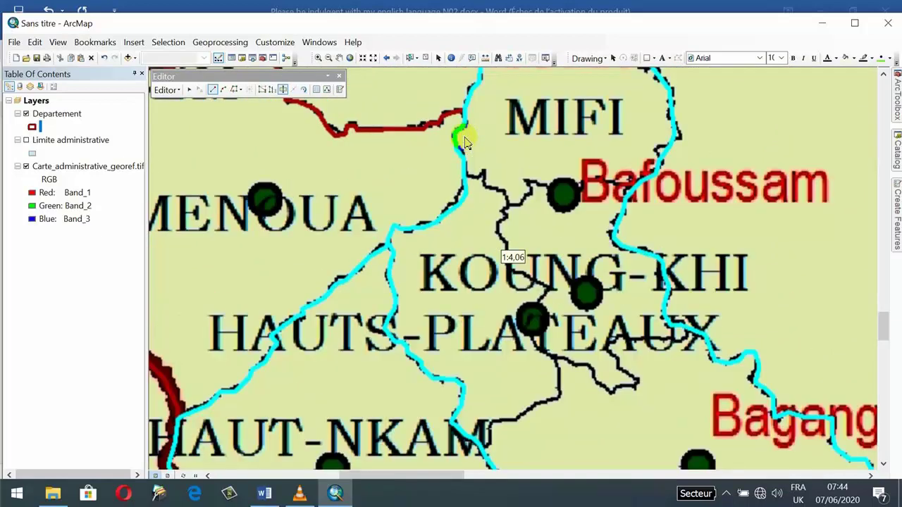
left_click(430, 167)
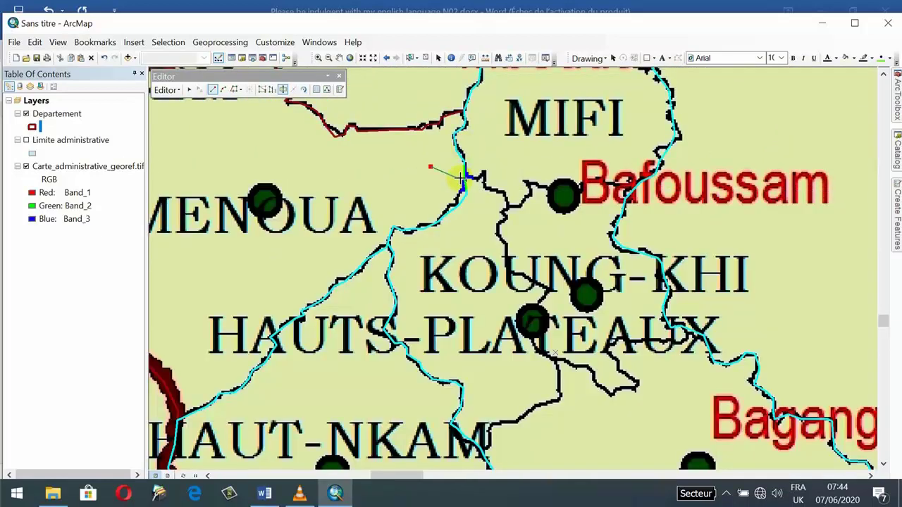
left_click(465, 175)
left_click(494, 188)
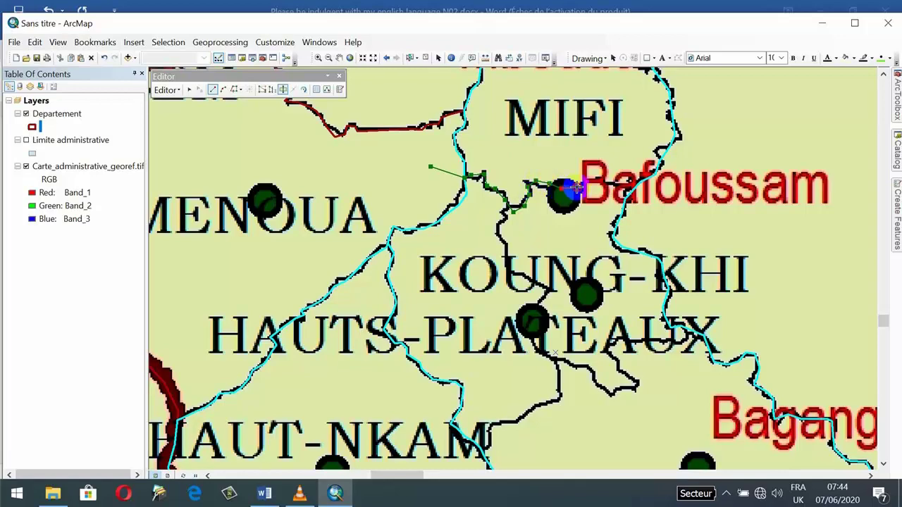
double_click(646, 194)
Step: Cut off Koung-Khi along its western and southern boundaries, and separate Hauts-Plateaux from Nde along their shared boundary to Haut-Nkam
left_click_drag(515, 237, 385, 135)
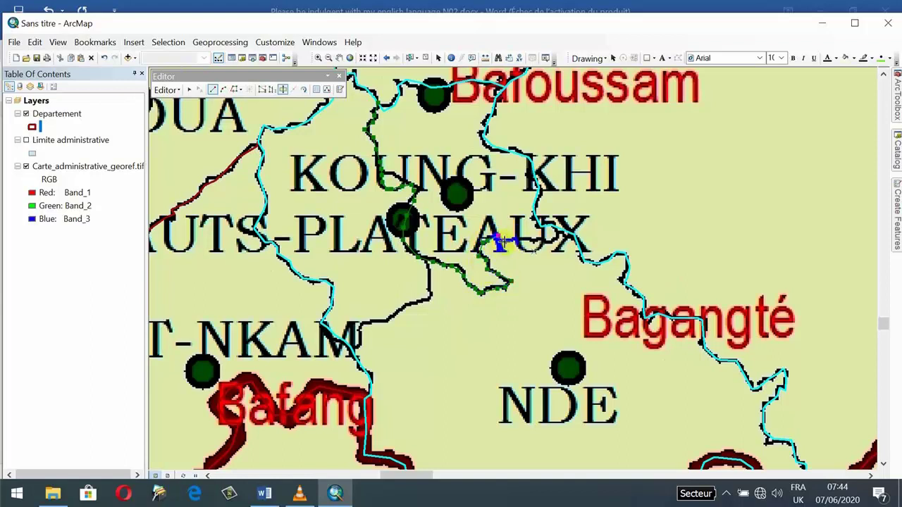
double_click(559, 217)
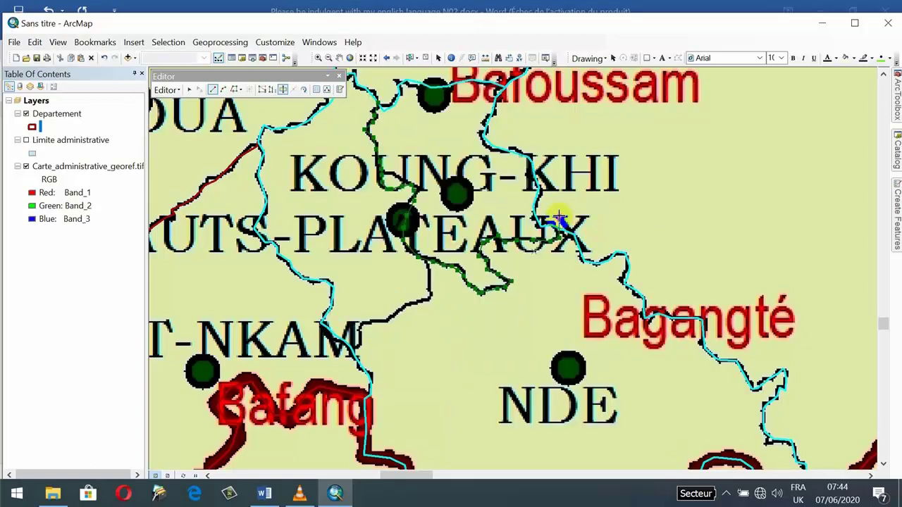
left_click(426, 257)
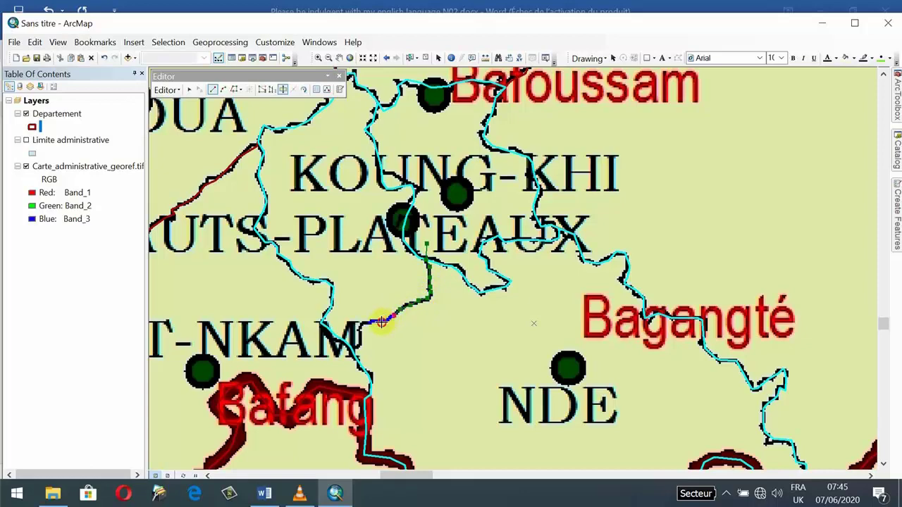
left_click(342, 335)
double_click(328, 358)
Step: Select the department polygons one after another with the Edit tool to check that each is a separate feature
left_click_drag(465, 360, 354, 157)
scroll(416, 242, "up", 2)
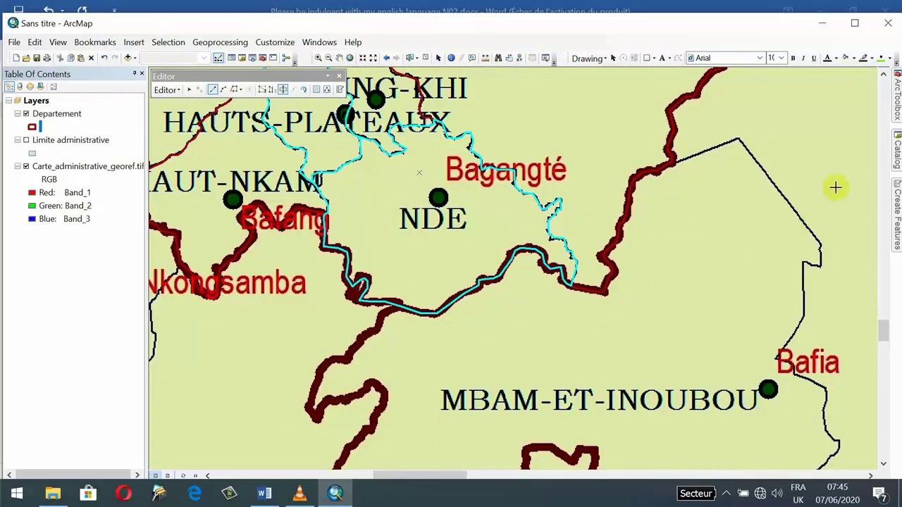
mouse_move(895, 219)
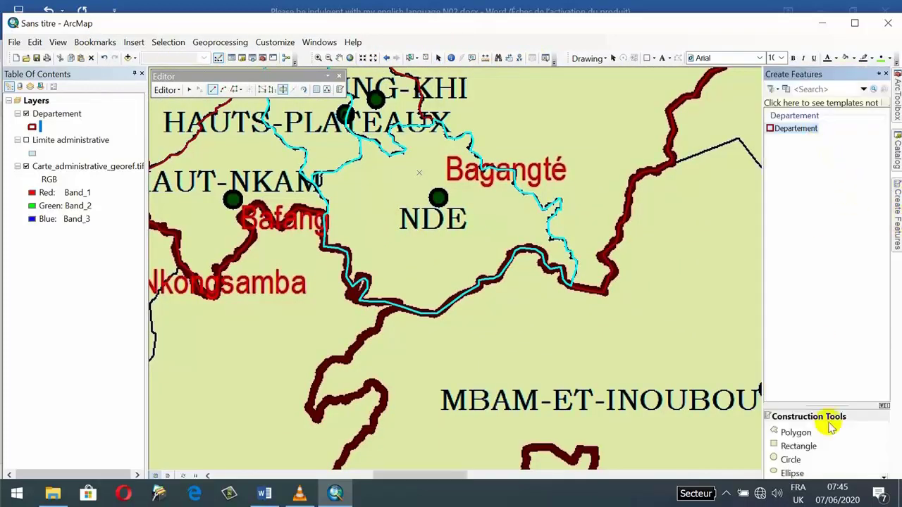
left_click(189, 90)
left_click(418, 262)
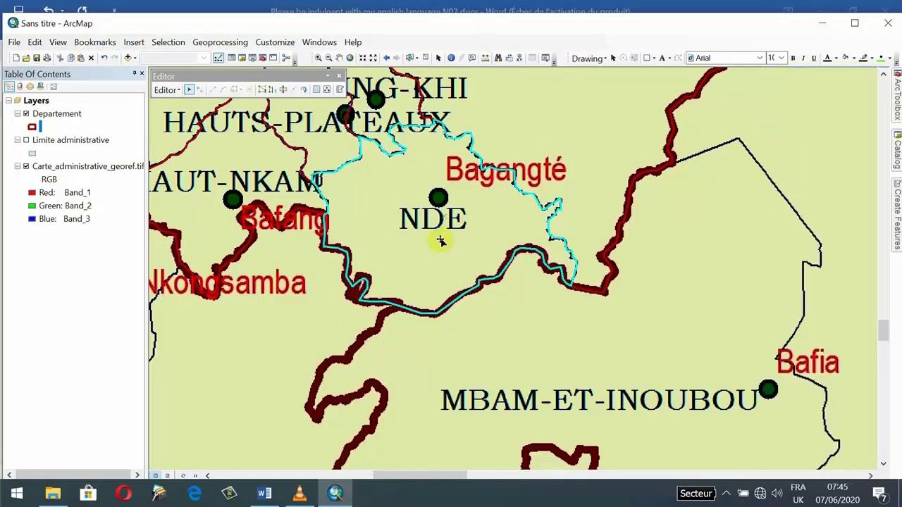
left_click_drag(419, 197, 438, 295)
scroll(439, 295, "up", 3)
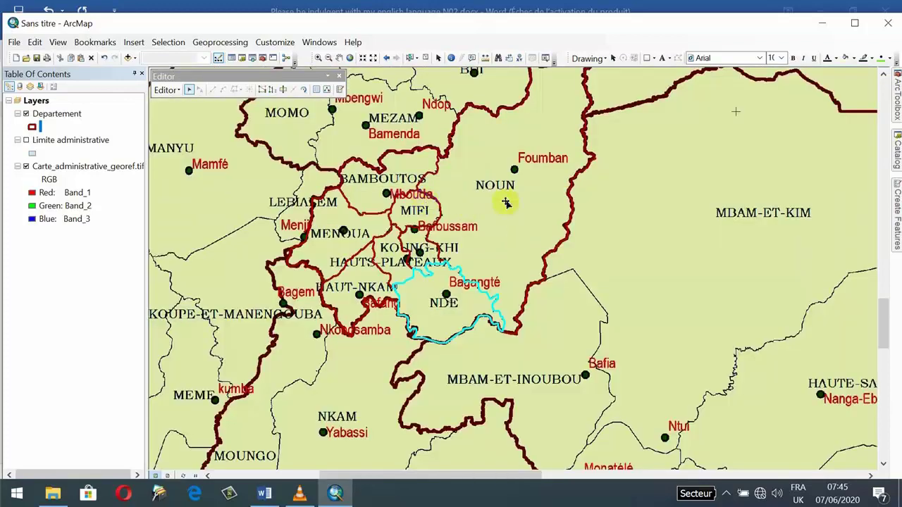
left_click(506, 203)
left_click(412, 234)
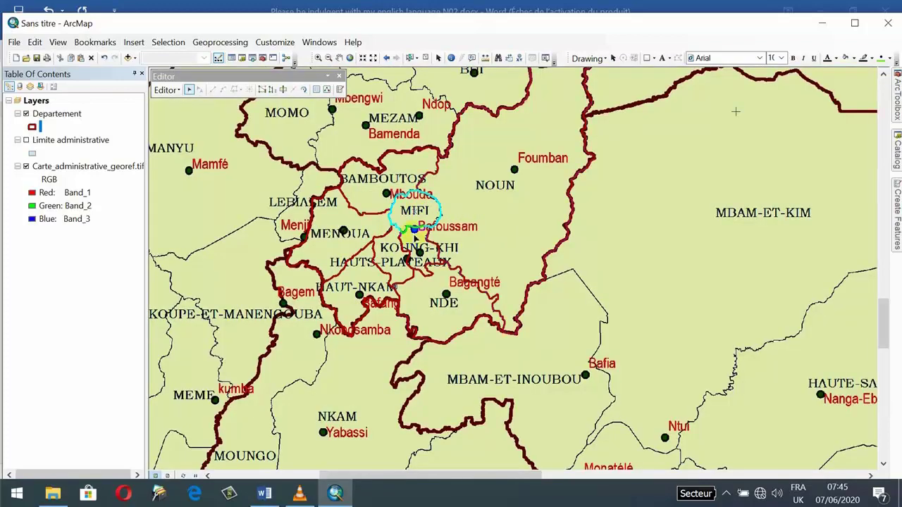
left_click(416, 252)
left_click(389, 262)
left_click(375, 229)
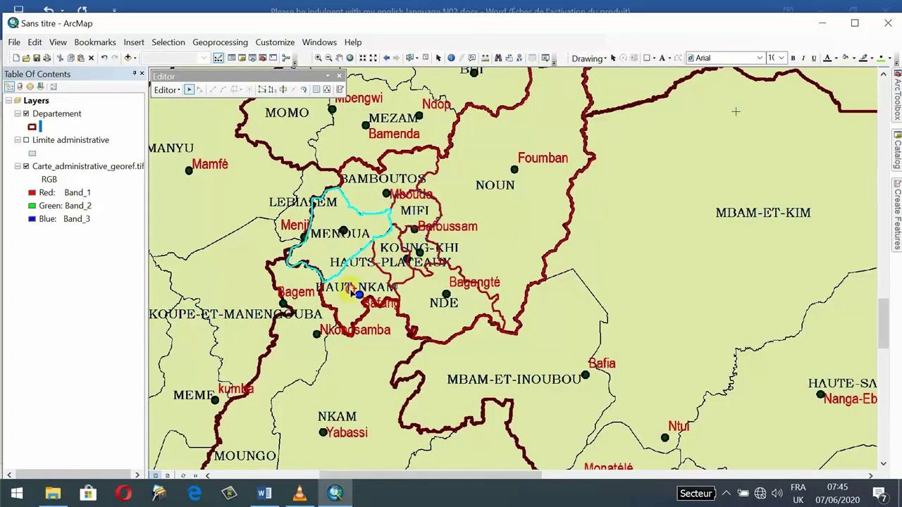
left_click(358, 276)
left_click(364, 192)
left_click(513, 179)
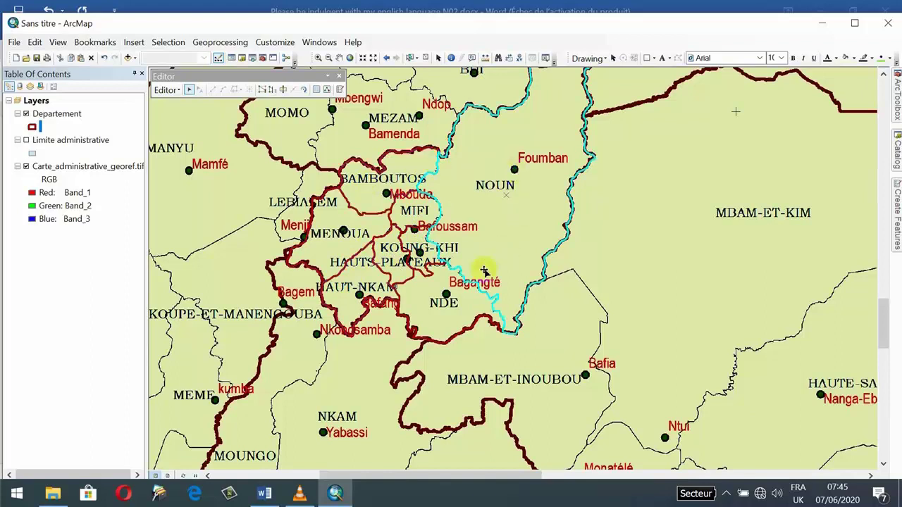
left_click(432, 299)
left_click(395, 255)
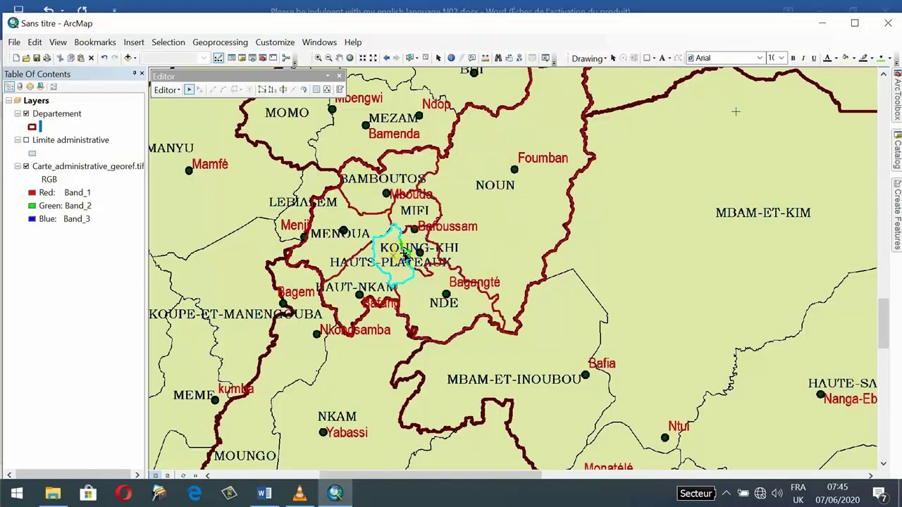
left_click(418, 253)
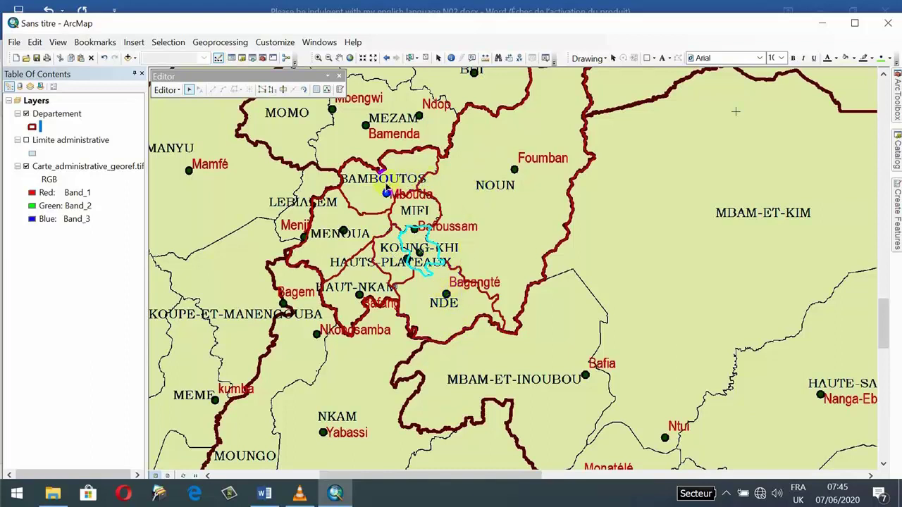
left_click(369, 189)
left_click(343, 231)
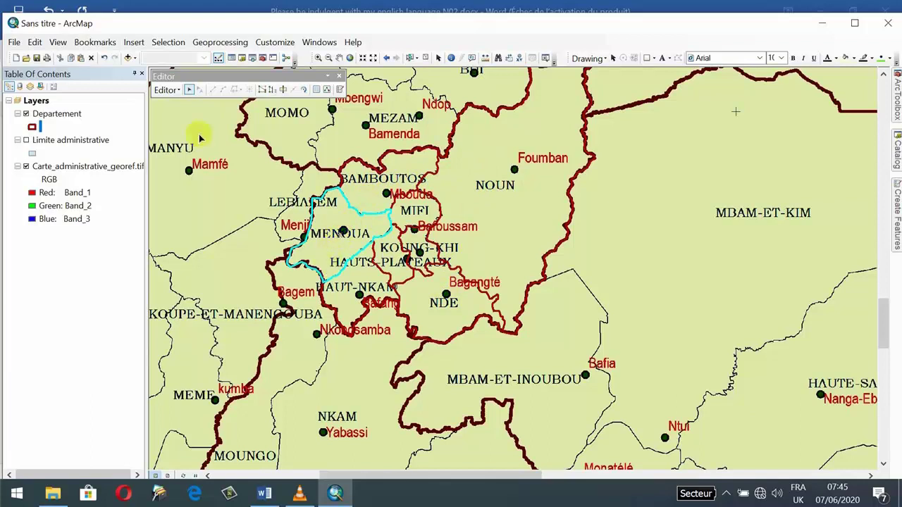
Step: Save the edits to the Departement layer and stop the editing session
left_click(166, 92)
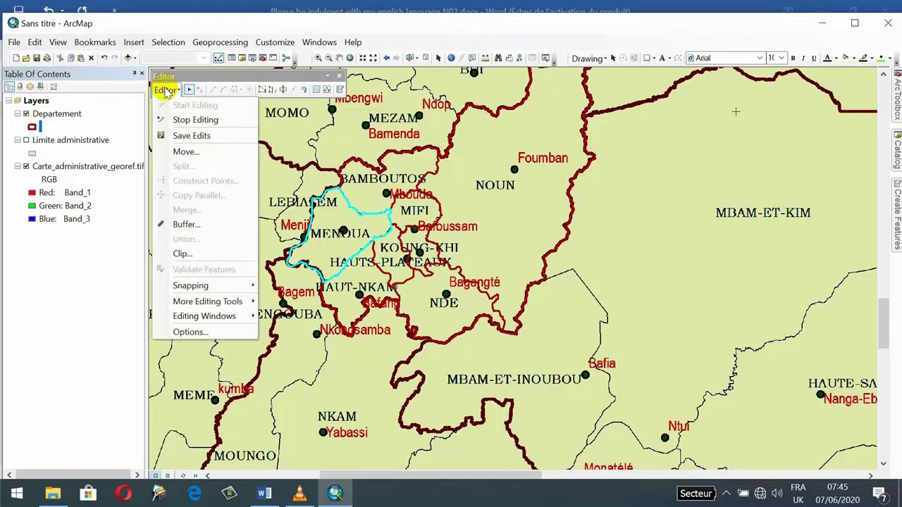
left_click(191, 136)
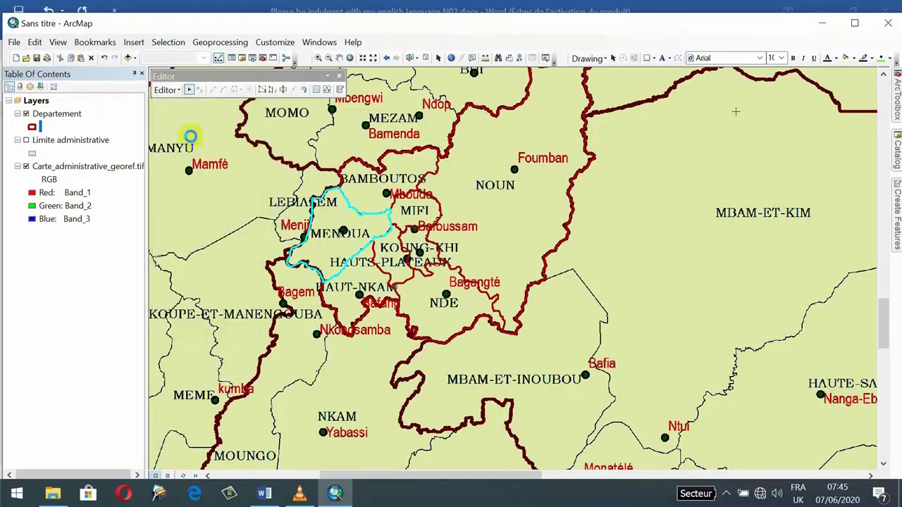
left_click(168, 90)
left_click(186, 122)
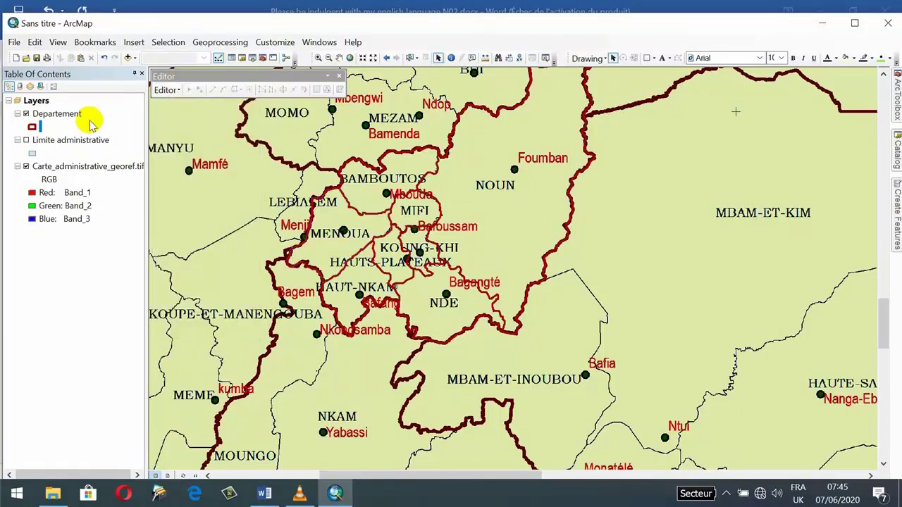
Step: Examine the Departement attribute table, selecting several records in turn to match them with polygons on the map, and close it
right_click(67, 116)
left_click(102, 155)
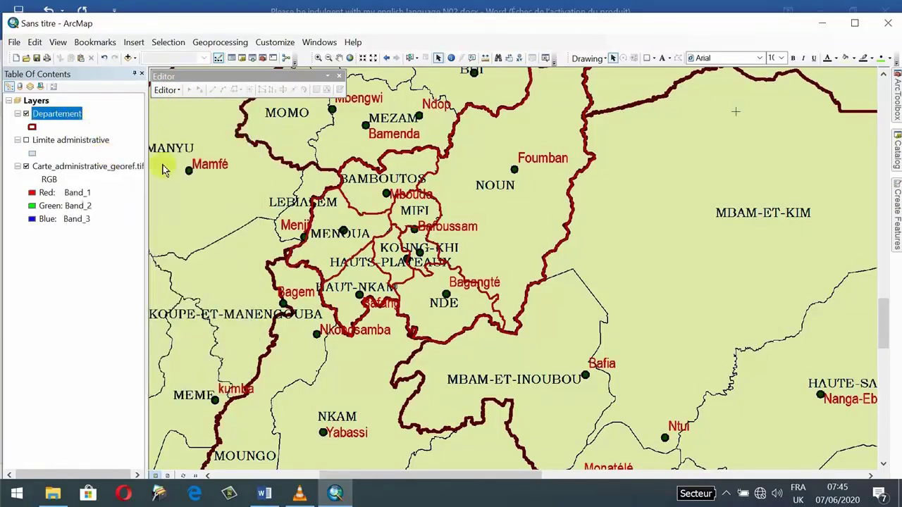
left_click_drag(226, 258, 761, 163)
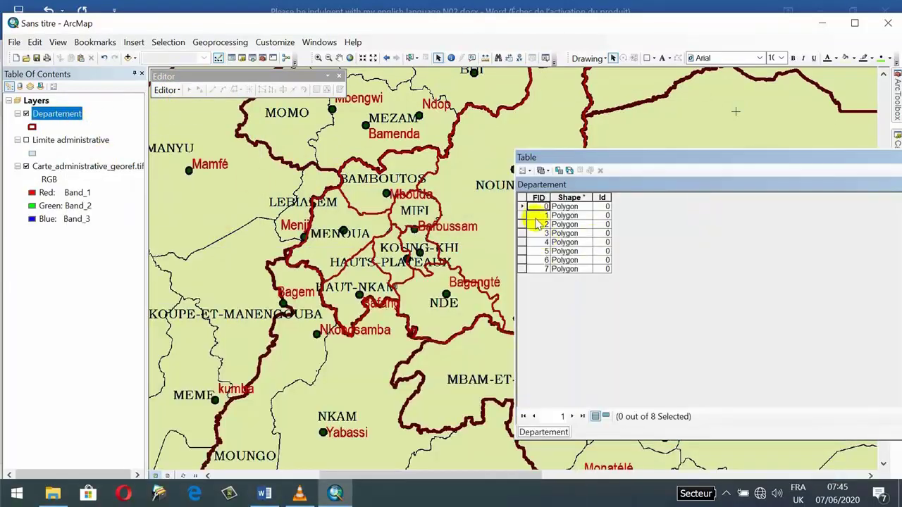
left_click(522, 215)
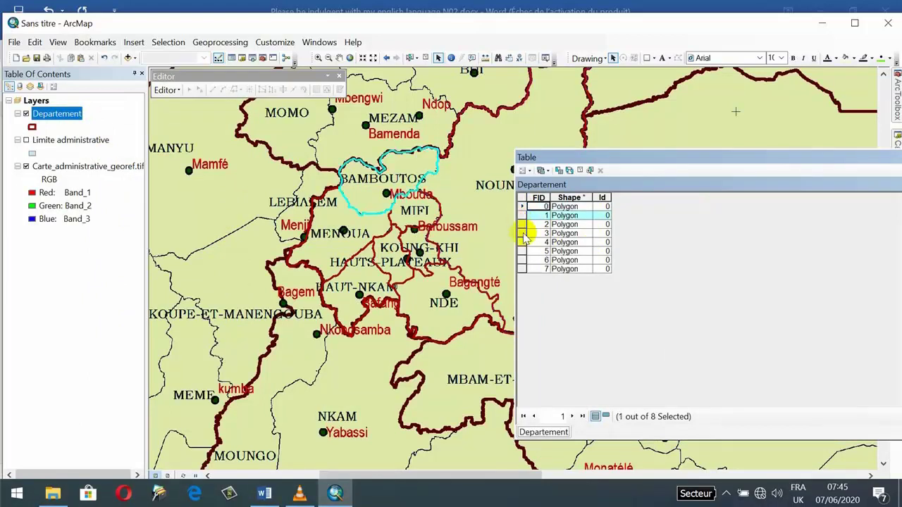
left_click(522, 233)
left_click(522, 243)
left_click(524, 260)
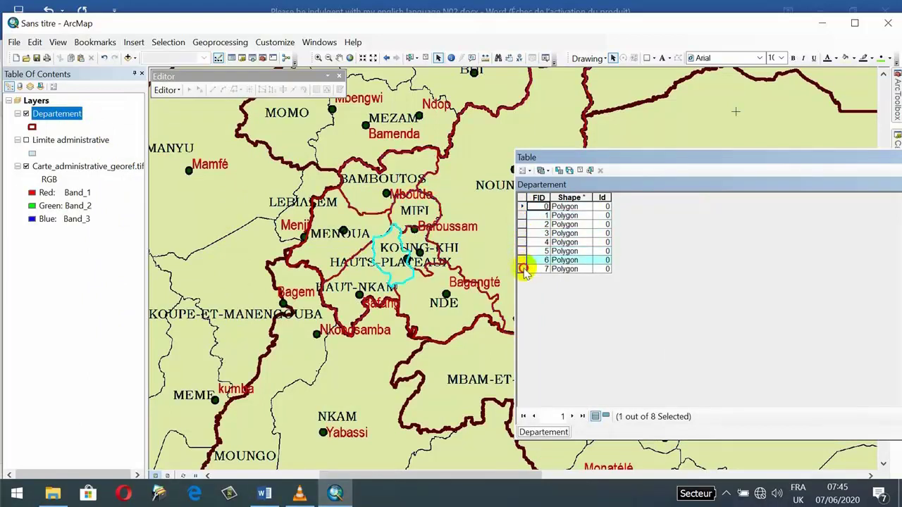
left_click(525, 269)
left_click(524, 233)
left_click(522, 215)
left_click_drag(613, 158, 241, 199)
left_click(745, 198)
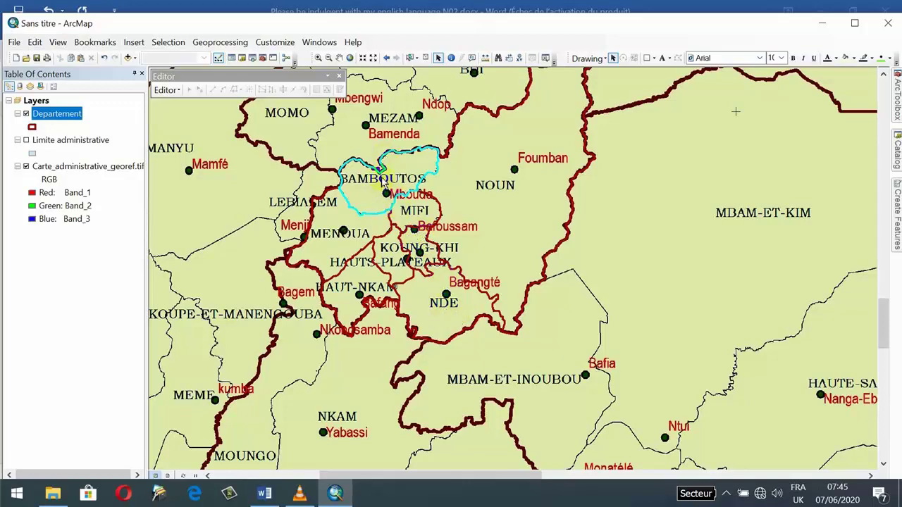
Step: Begin a new shapefile in the Tuto folder, named Chef lieu de departement, with Point as the feature type
scroll(382, 182, "down", 2)
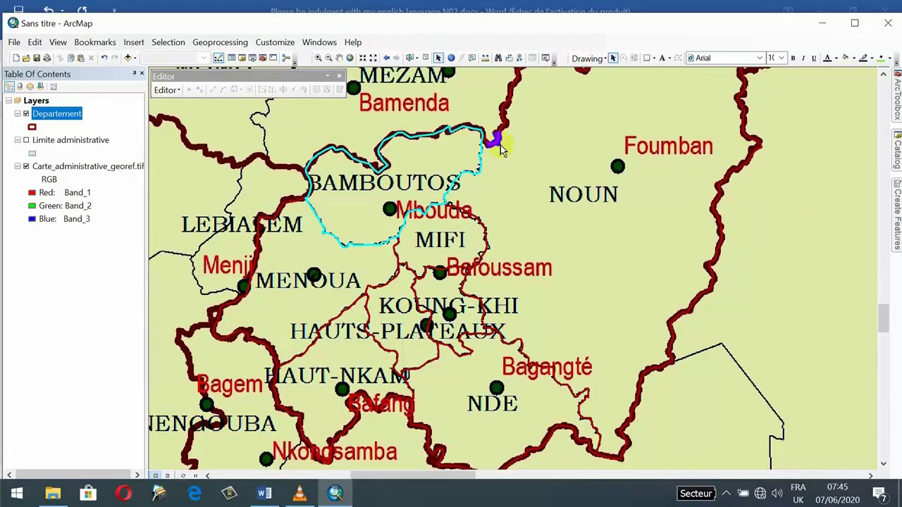
left_click(897, 149)
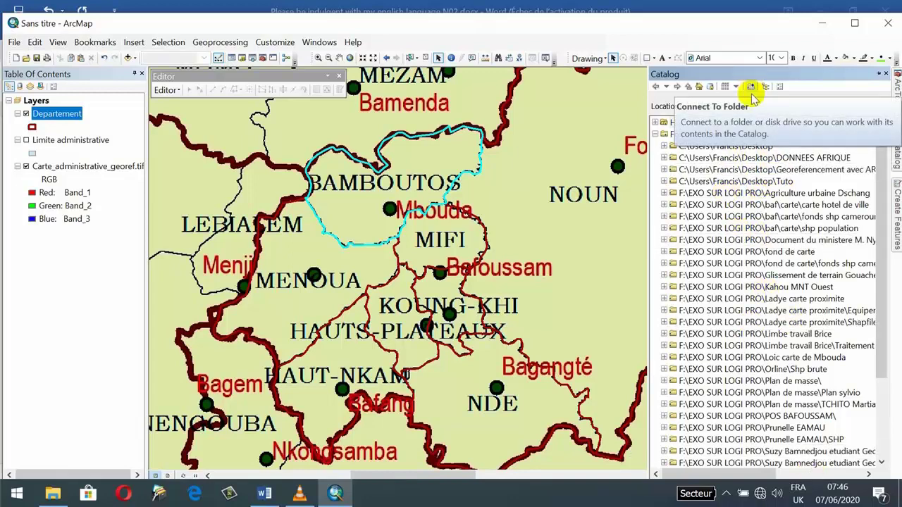
left_click(666, 182)
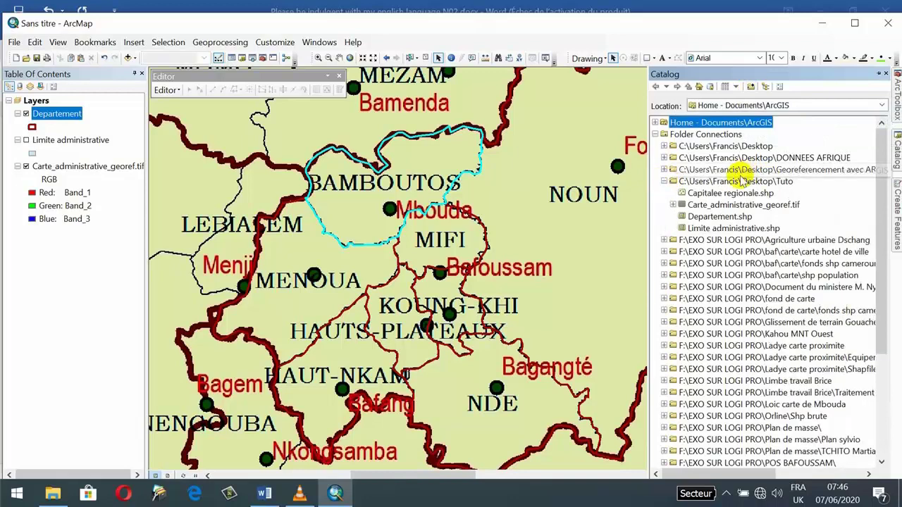
left_click(717, 183)
right_click(717, 183)
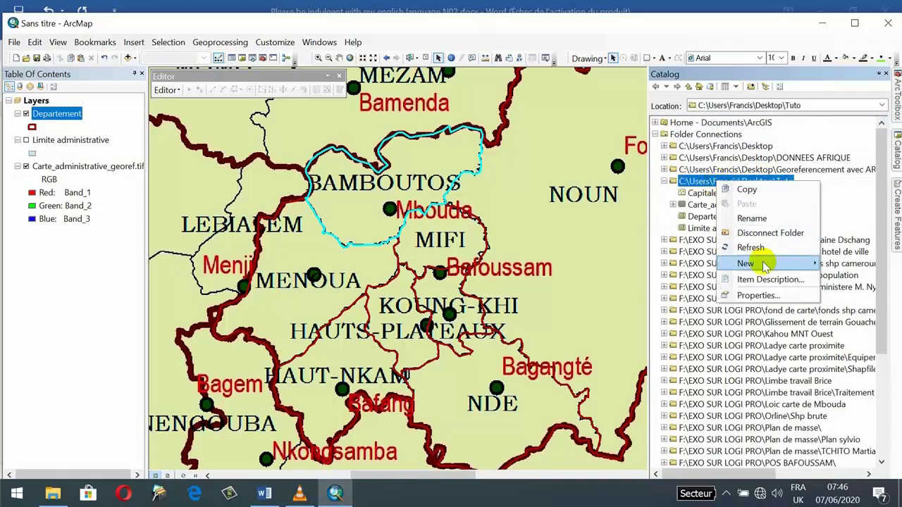
mouse_move(764, 264)
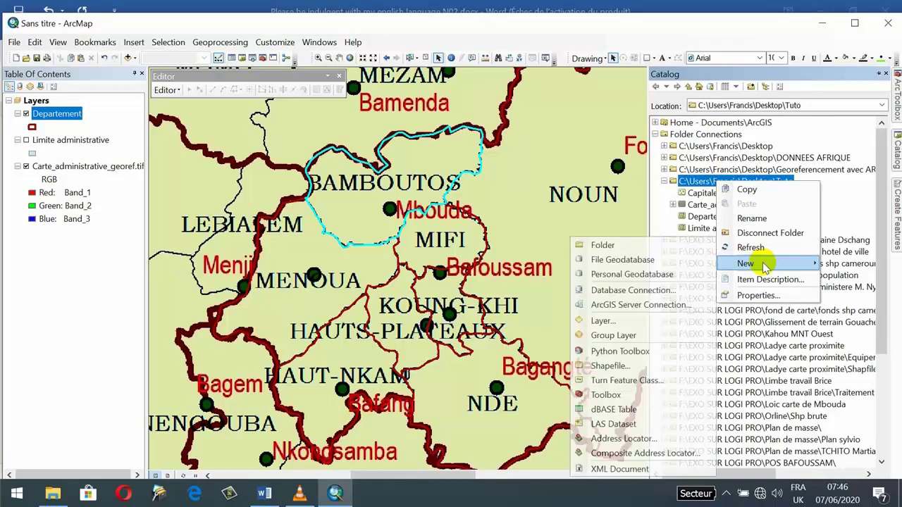
left_click(623, 365)
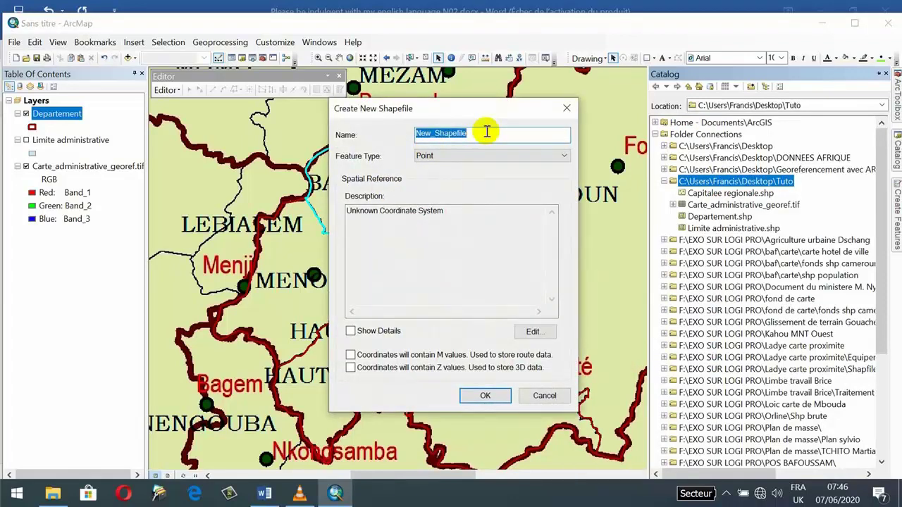
type("Chef lieu de departement")
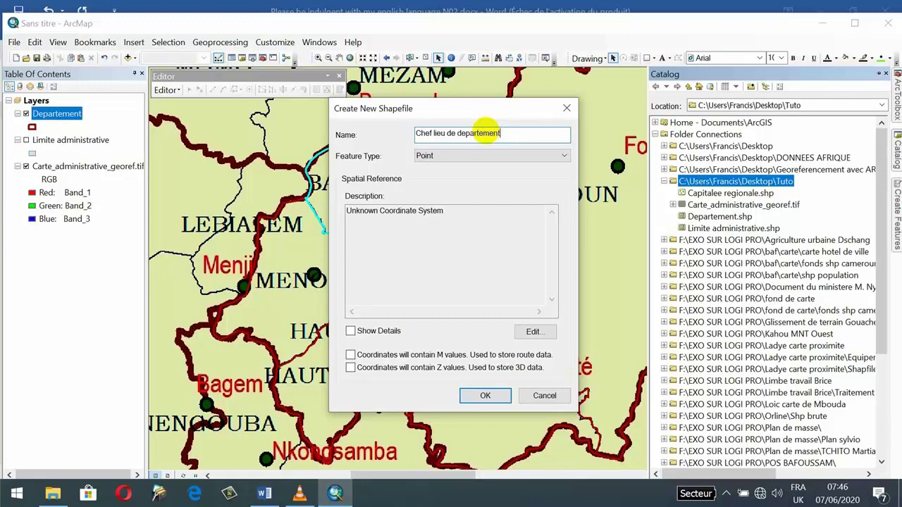
left_click(461, 155)
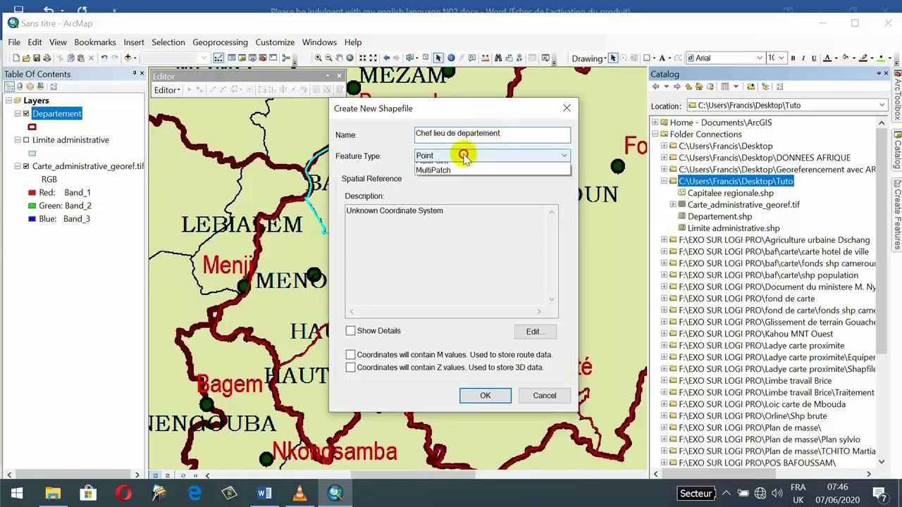
left_click(465, 159)
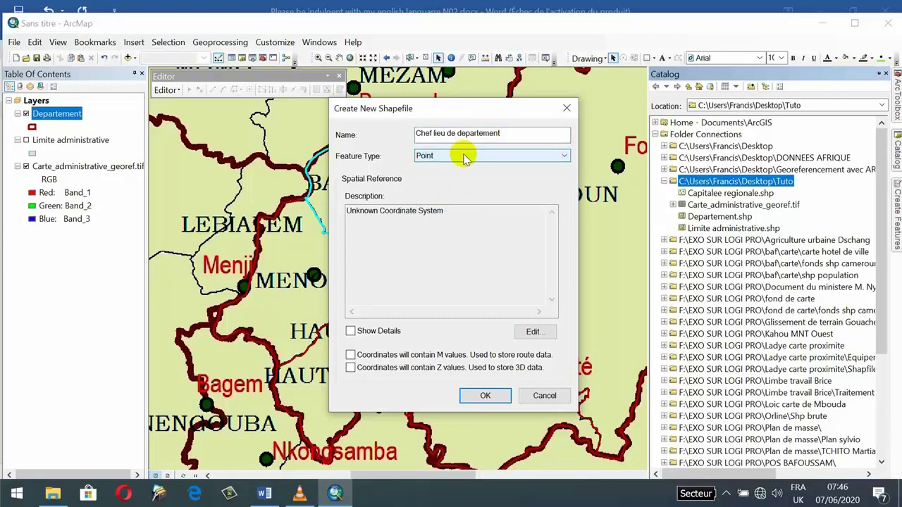
left_click(433, 153)
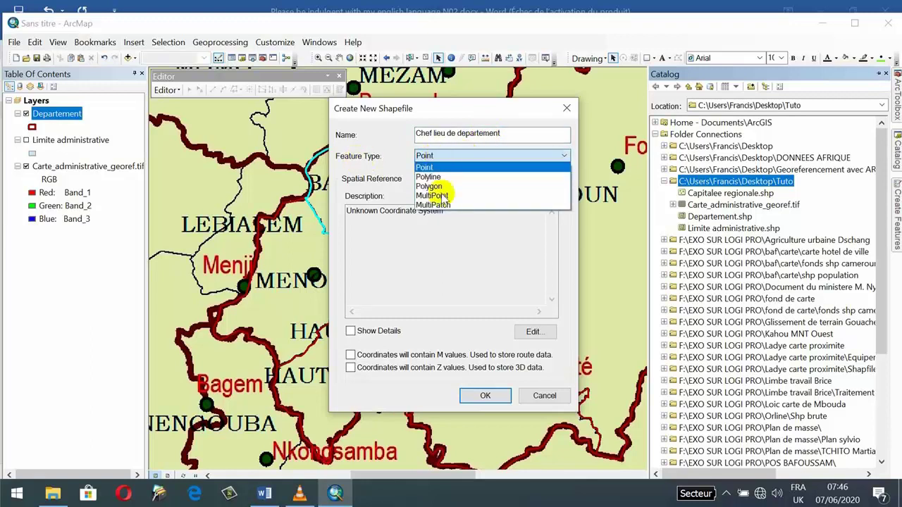
left_click(439, 265)
Step: Assign the projected coordinate system WGS 1984 UTM Zone 32N and create the shapefile
left_click(533, 331)
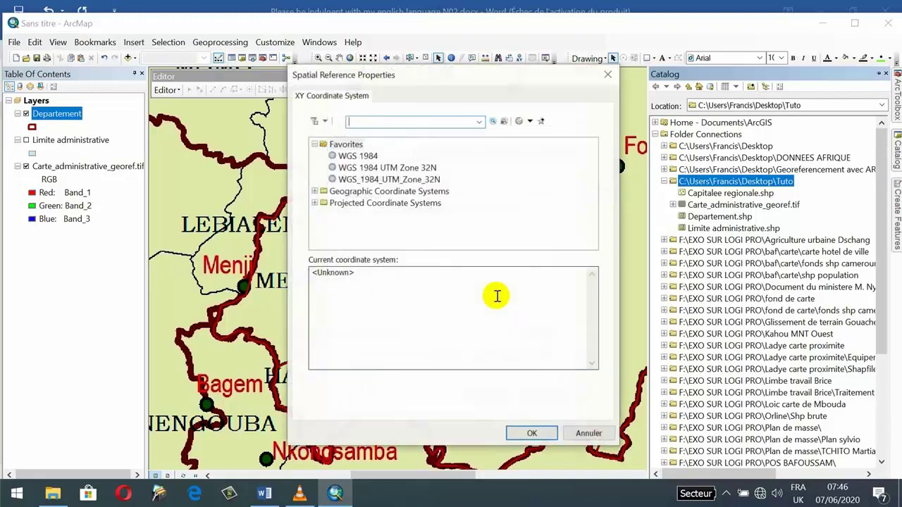
left_click(381, 168)
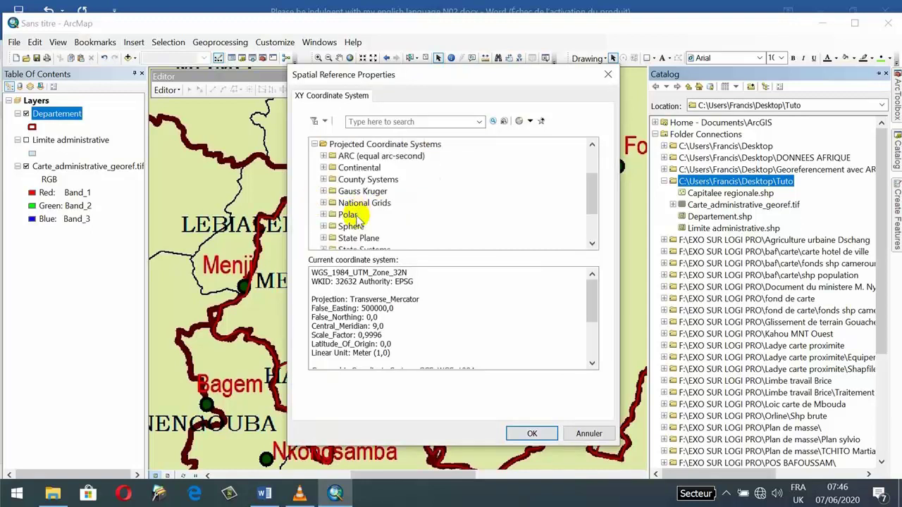
scroll(341, 209, "down", 2)
left_click(323, 214)
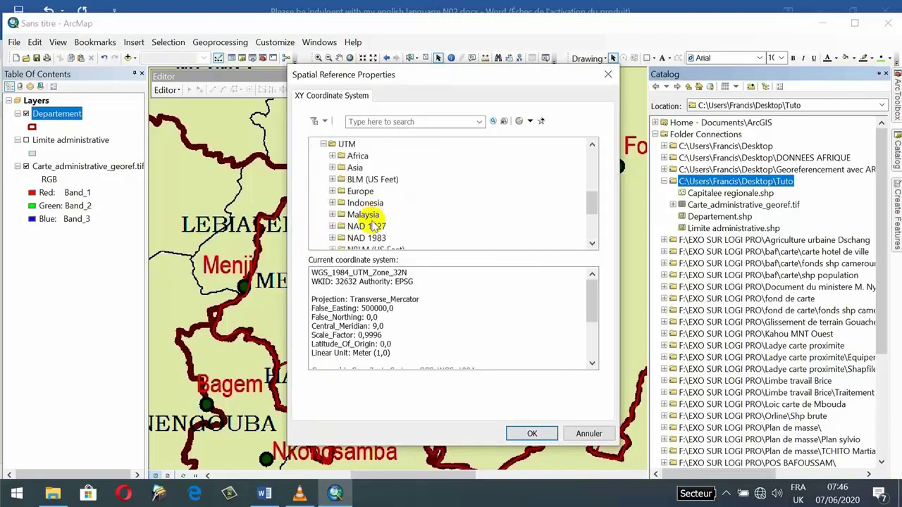
scroll(331, 220, "down", 3)
left_click(332, 214)
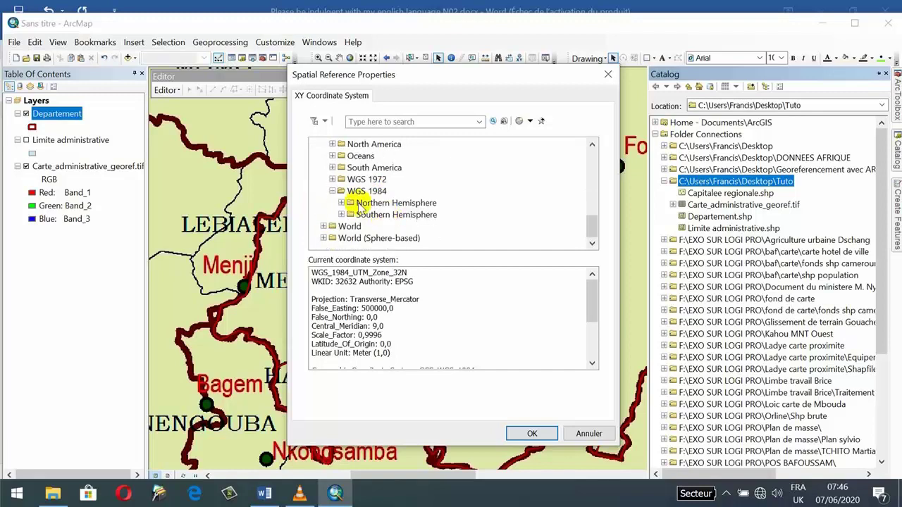
left_click(341, 203)
scroll(373, 207, "down", 6)
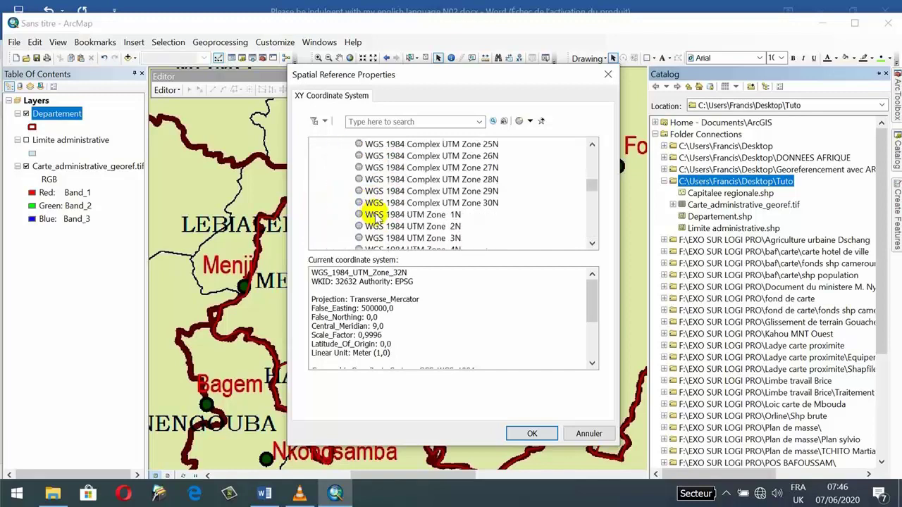
scroll(414, 217, "down", 5)
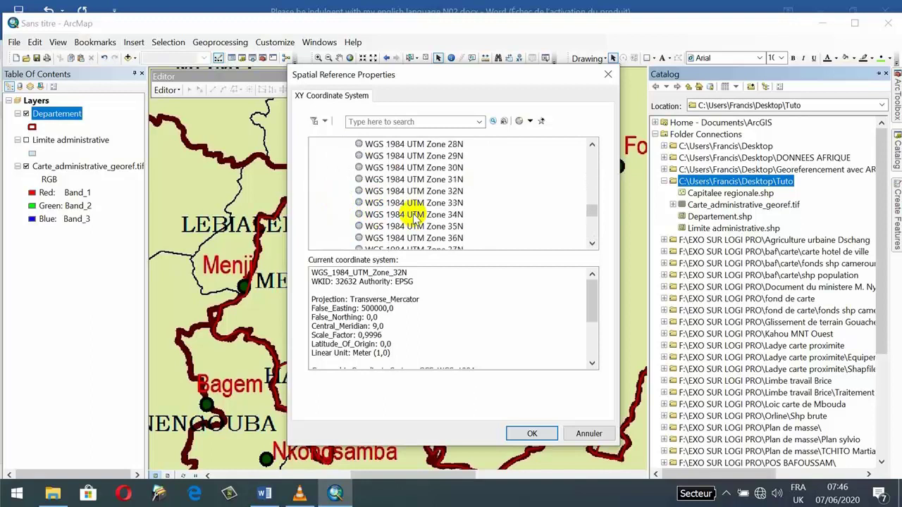
left_click(409, 192)
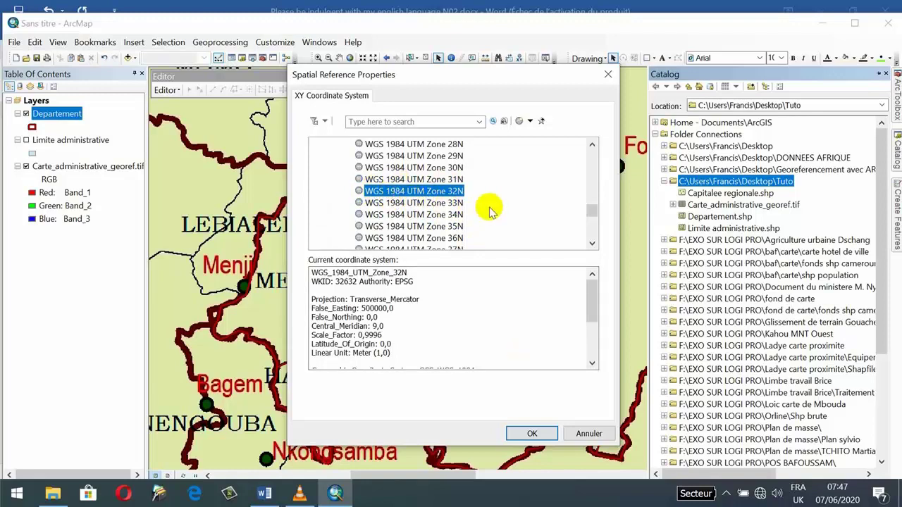
left_click(532, 432)
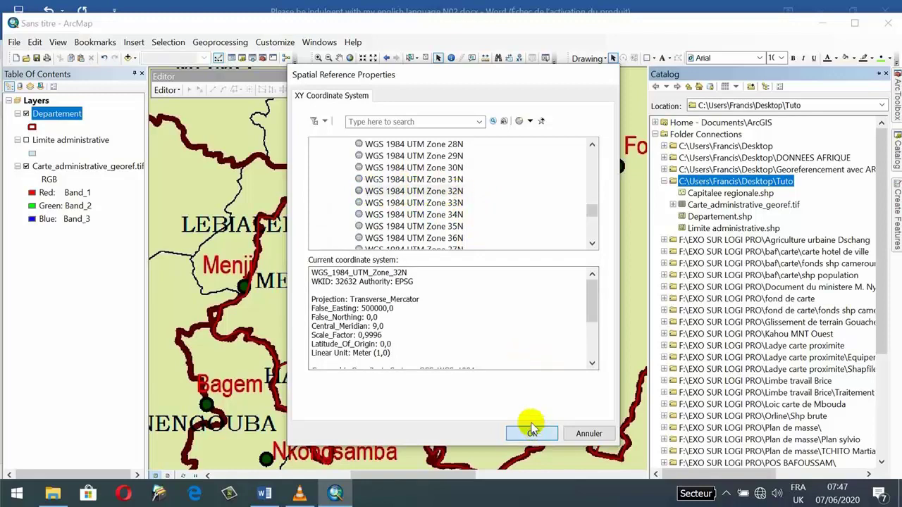
left_click(486, 393)
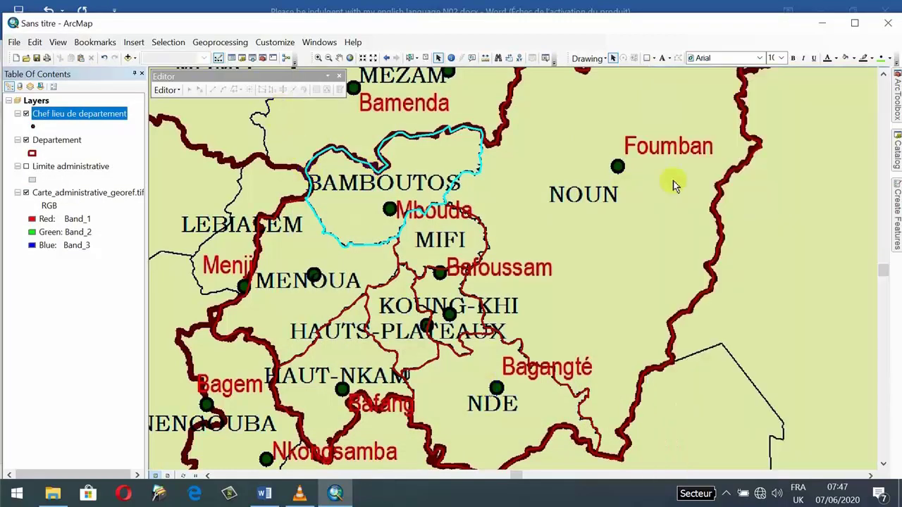
Step: Start editing the Chef lieu de departement layer and choose its feature template with the Point construction tool
left_click_drag(678, 203, 596, 236)
left_click_drag(341, 214, 556, 207)
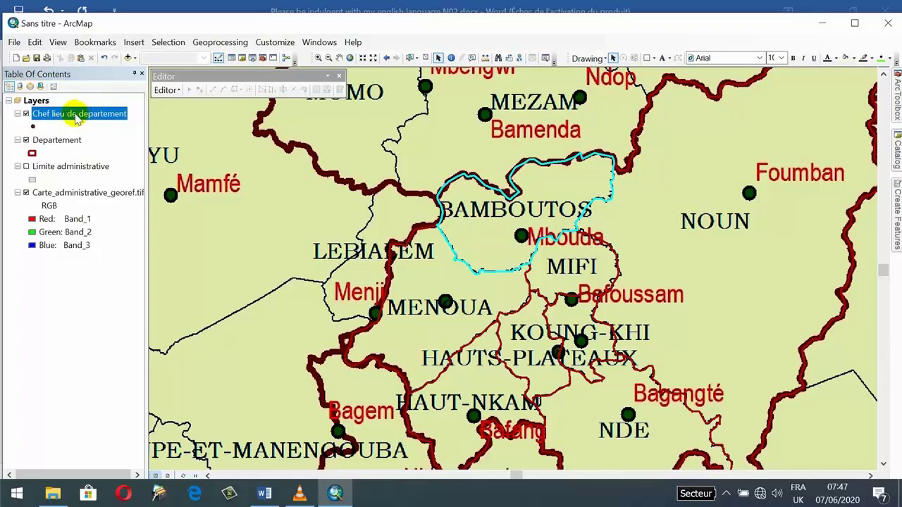
right_click(77, 118)
mouse_move(232, 277)
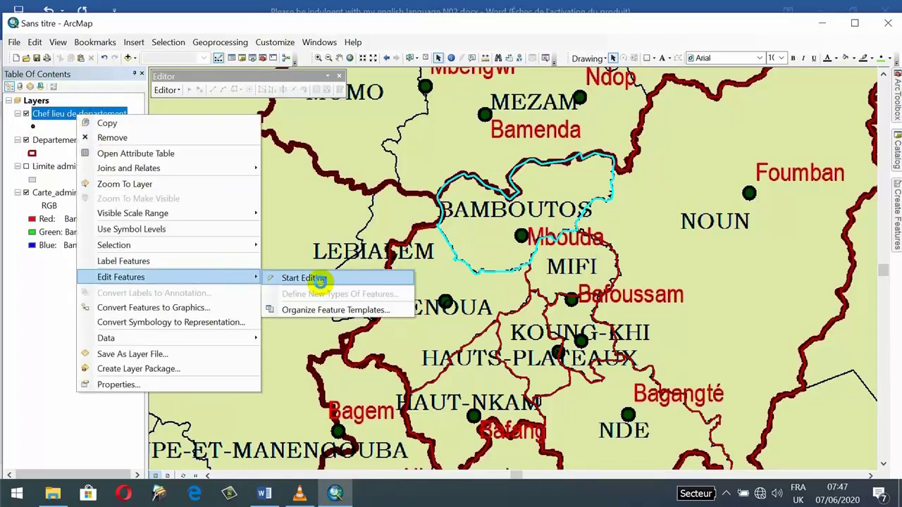
left_click(320, 279)
left_click(539, 409)
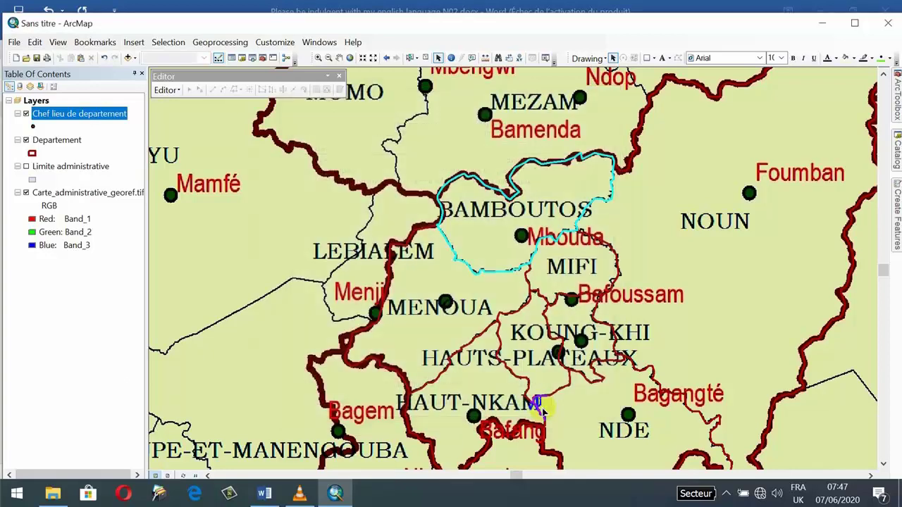
mouse_move(897, 218)
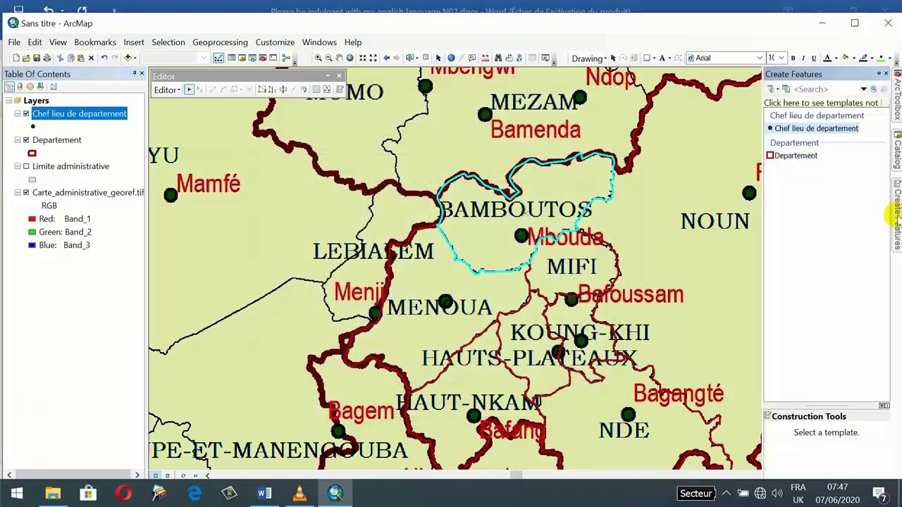
left_click(799, 129)
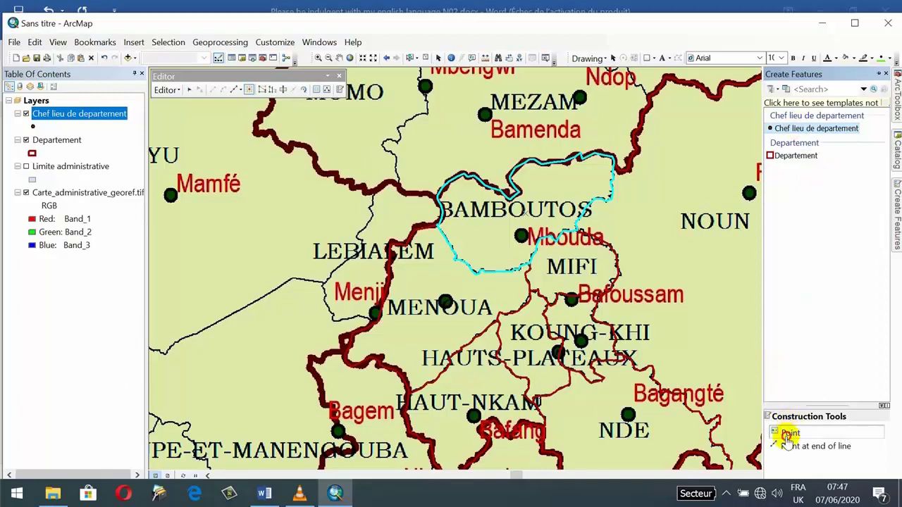
Step: Place a point on each department's chief-town dot, including Foumban, Mbouda, Bafoussam, Bagangté, Bafang and the Menoua, Koung-Khi and Hauts-Plateaux towns
key("Right")
key("Right")
key("Right")
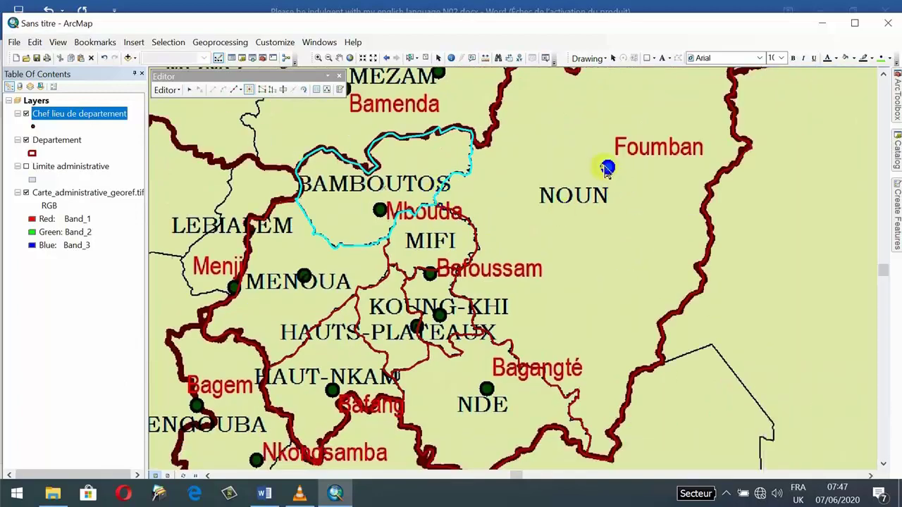
left_click(607, 170)
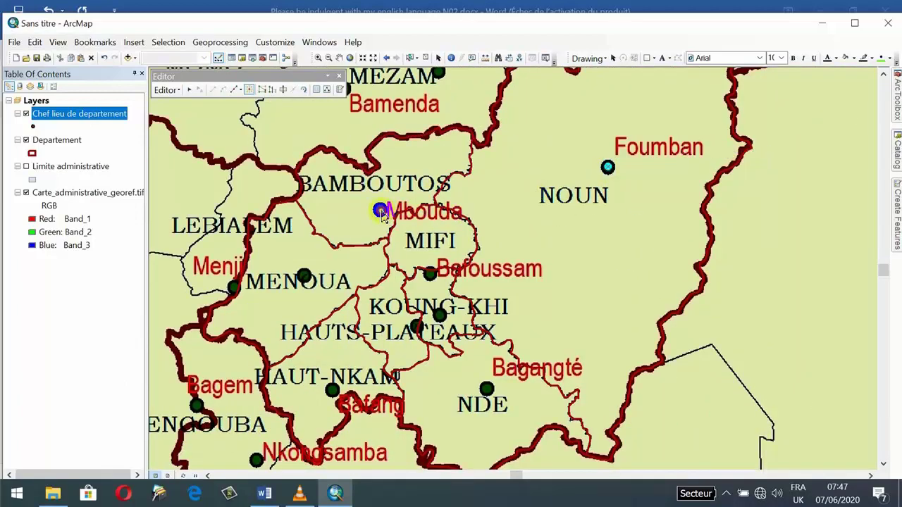
left_click(431, 275)
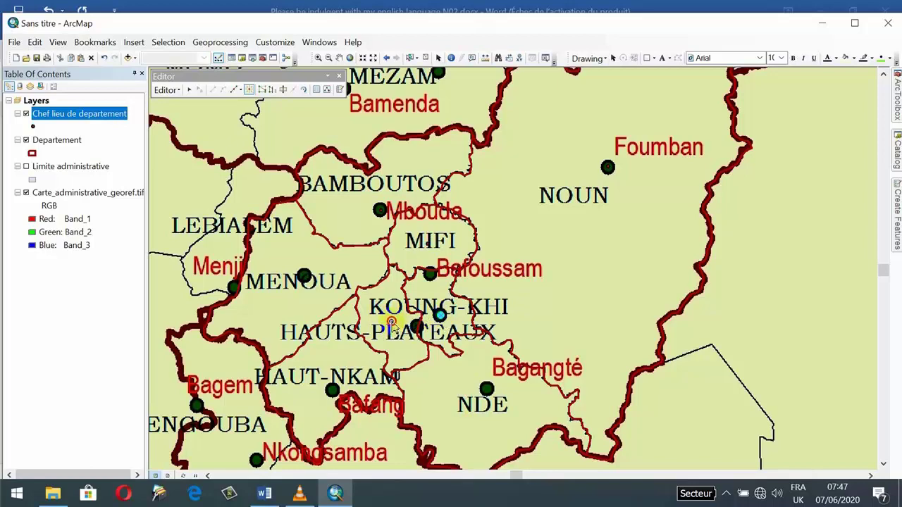
left_click_drag(458, 393, 558, 286)
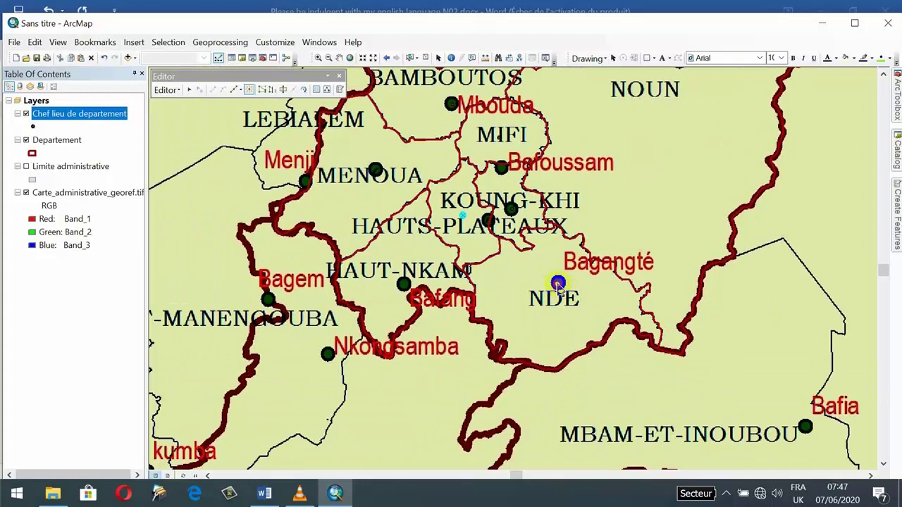
left_click(406, 287)
left_click(377, 171)
left_click_drag(377, 171, 360, 251)
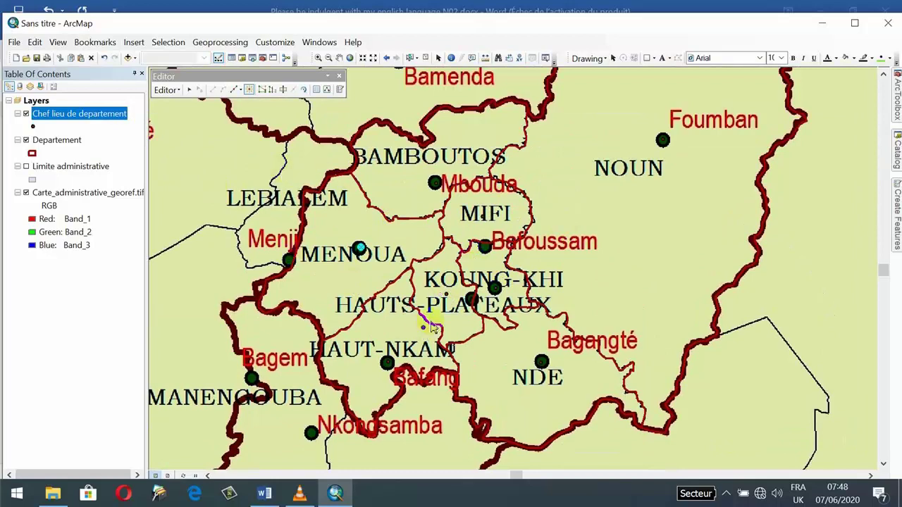
Step: Save the edits to the Chef lieu de departement layer
left_click_drag(422, 325, 337, 311)
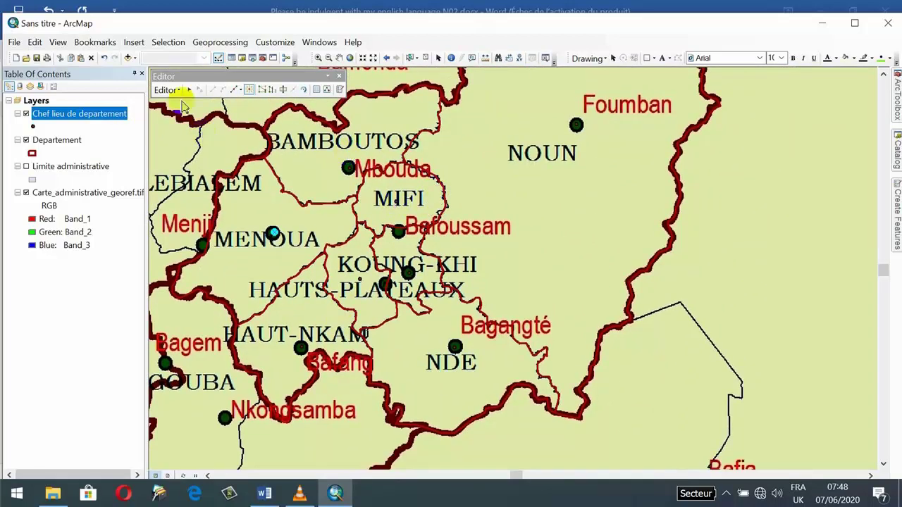
left_click(166, 90)
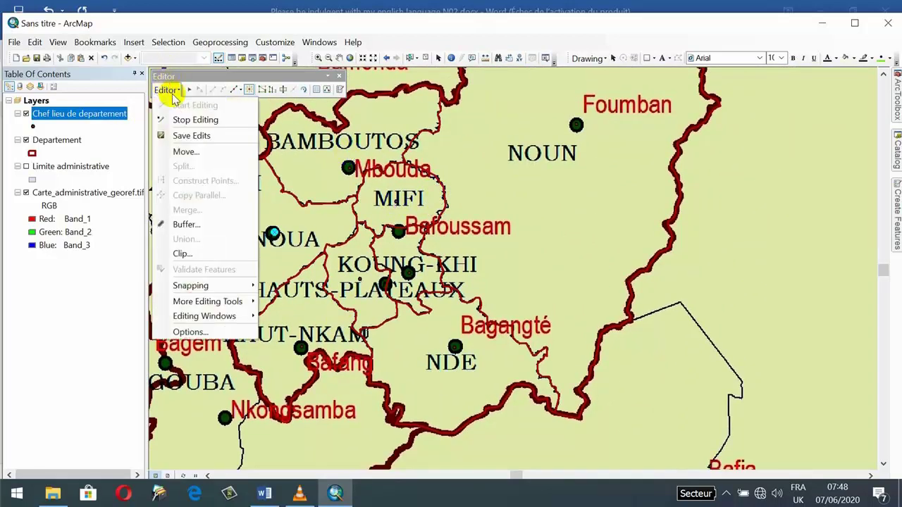
left_click(191, 135)
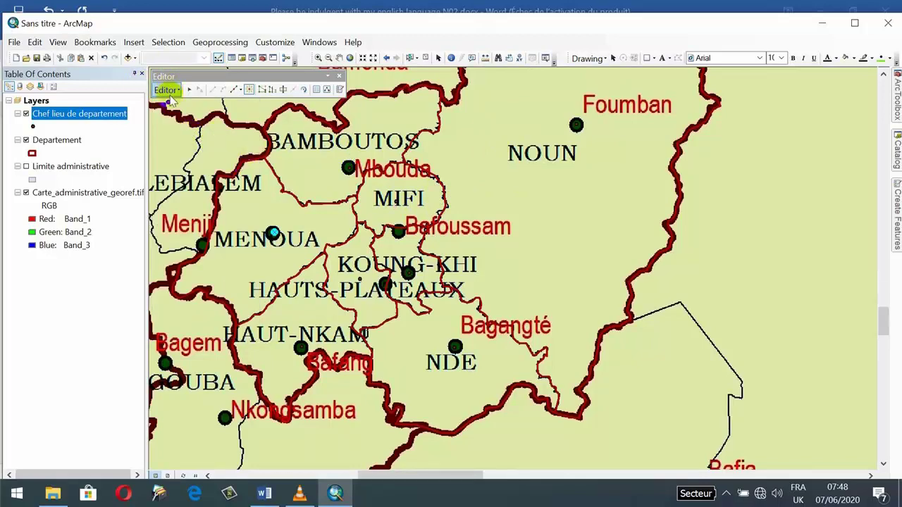
Step: Look over the placed chief-town points and switch to the Word document to review the tutorial's list of steps
left_click_drag(400, 270, 517, 292)
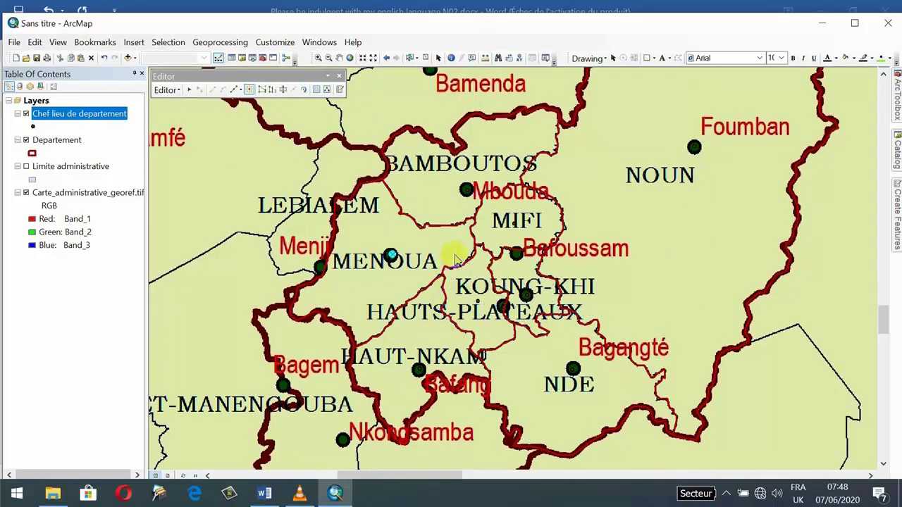
left_click_drag(263, 201, 233, 254)
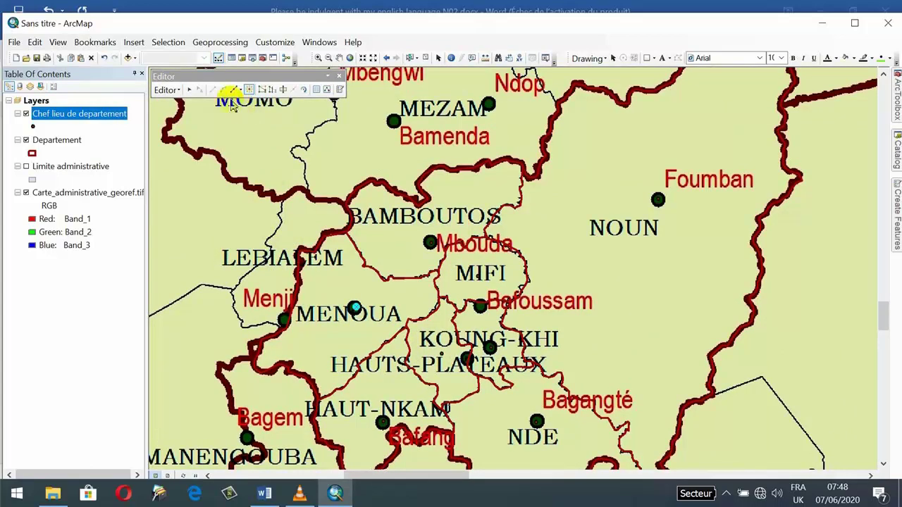
left_click(263, 494)
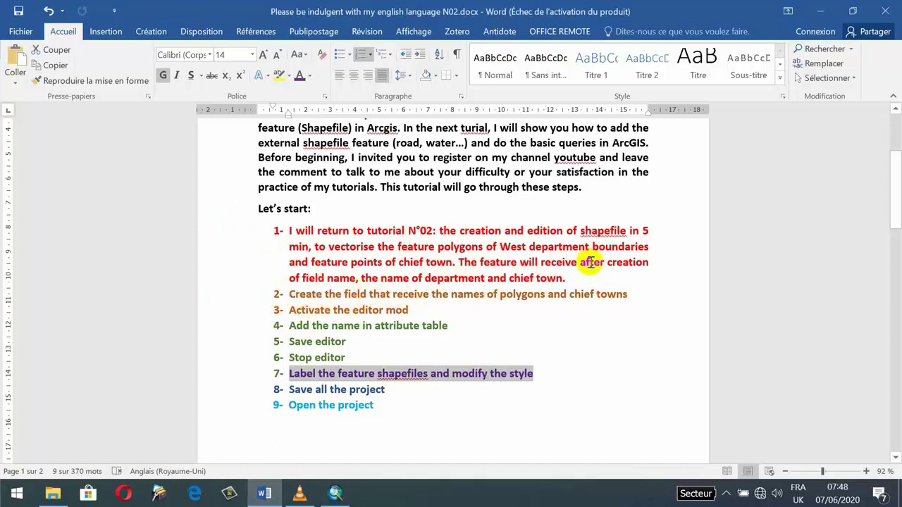
Step: Switch back to ArcMap, save the edits to the Chef lieu de departement layer and stop editing
left_click(820, 12)
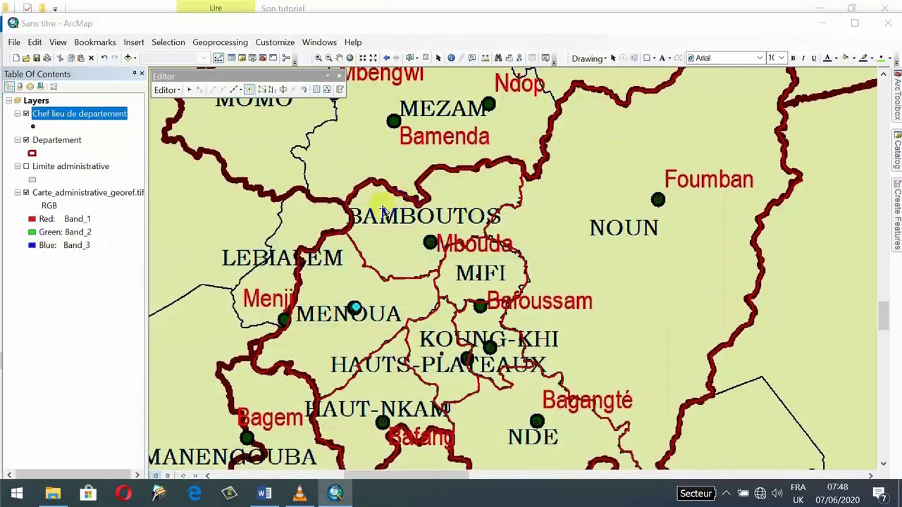
left_click_drag(347, 237, 395, 246)
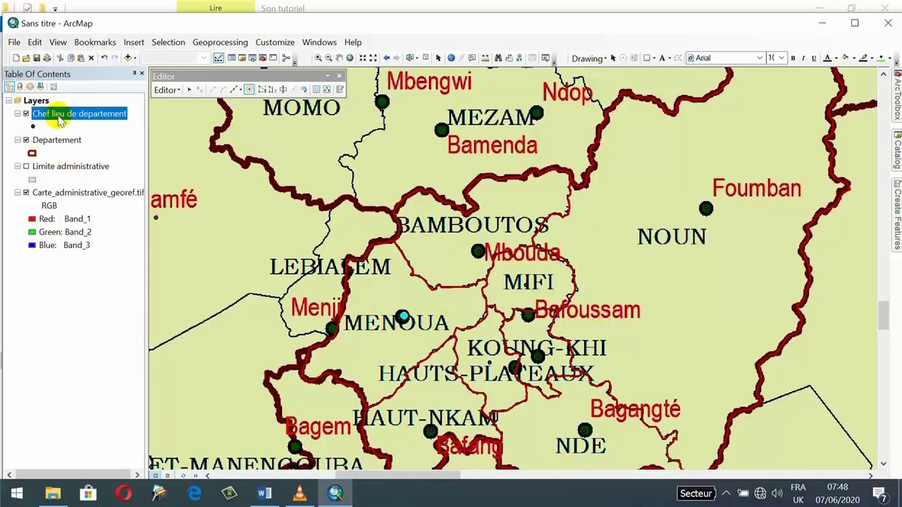
left_click(165, 90)
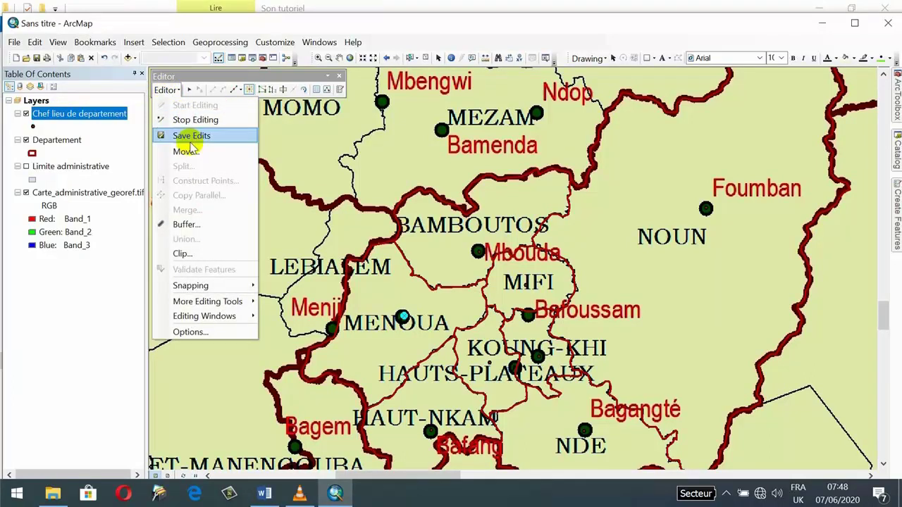
left_click(192, 138)
left_click(169, 90)
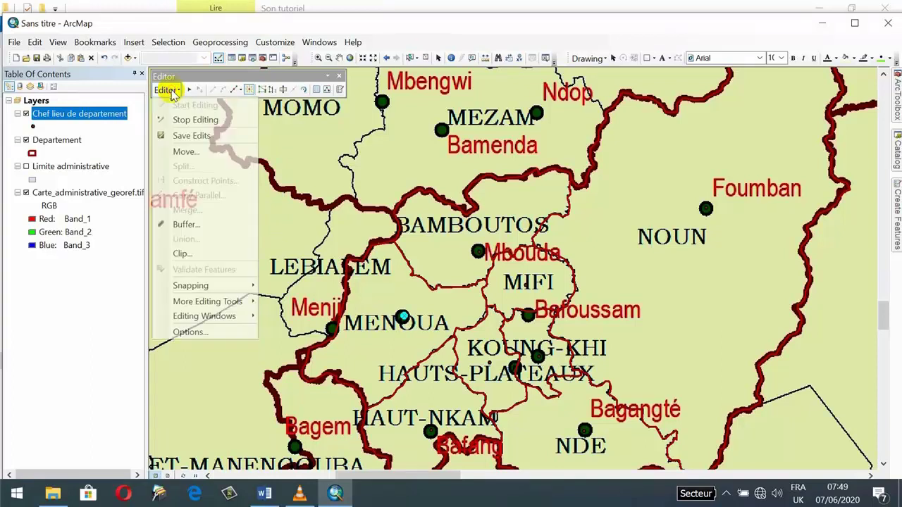
left_click(182, 121)
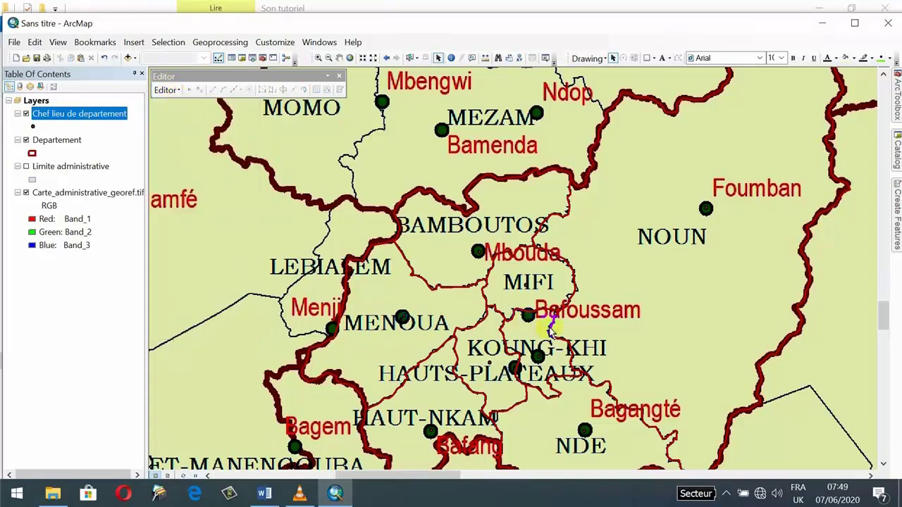
Step: Open the Chef lieu de departement attribute table and add a Text field named Nom with a custom length
right_click(51, 117)
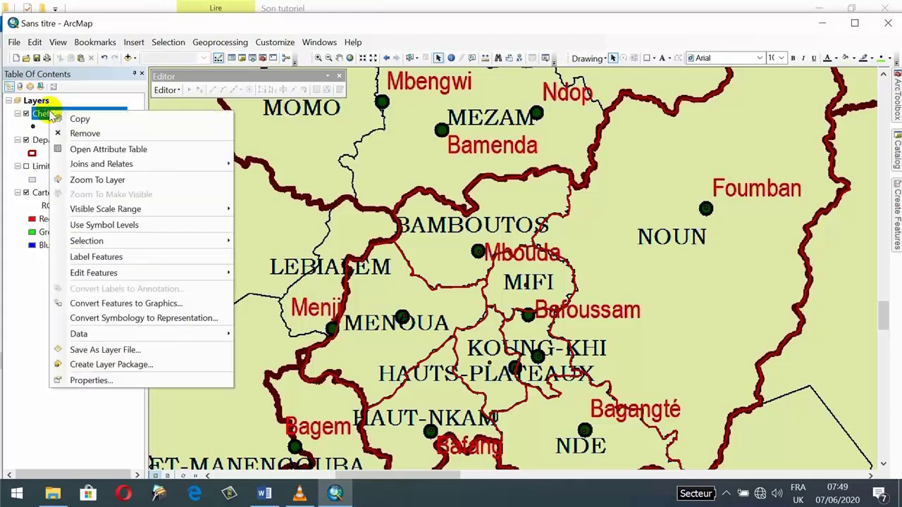
left_click(94, 148)
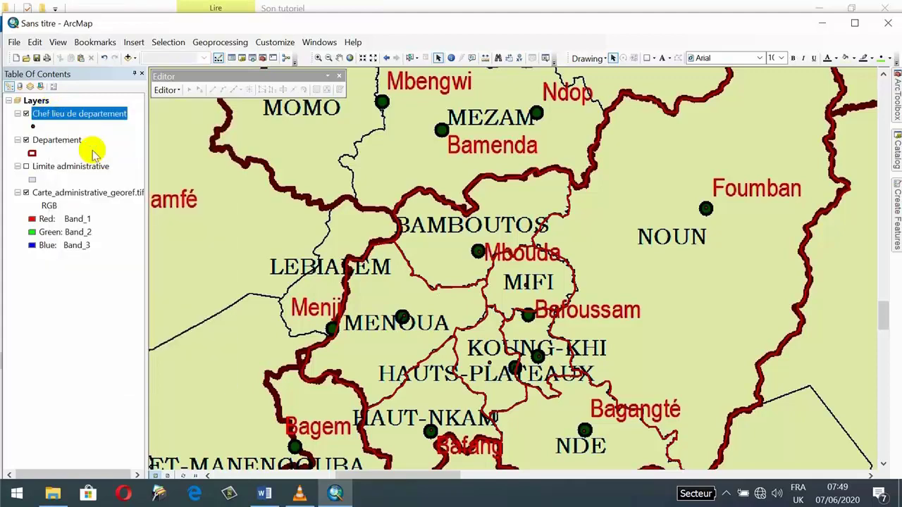
left_click_drag(248, 204, 310, 139)
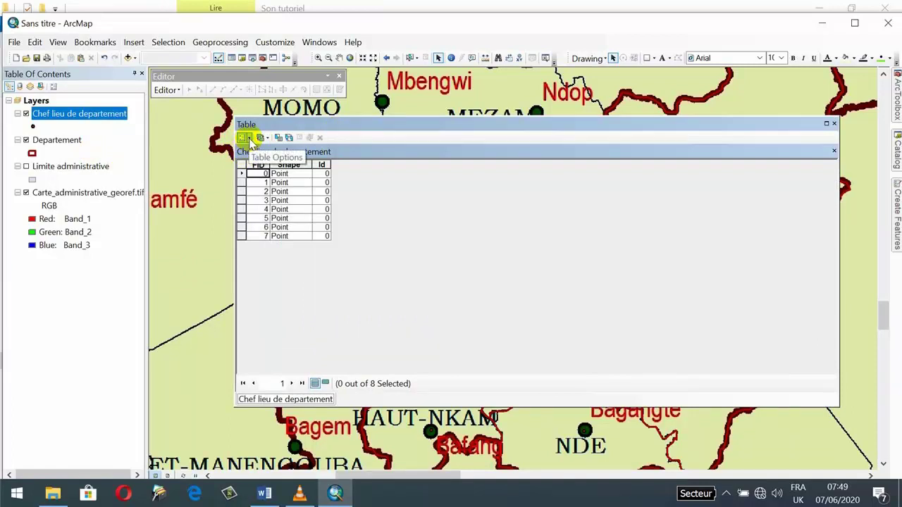
left_click(250, 139)
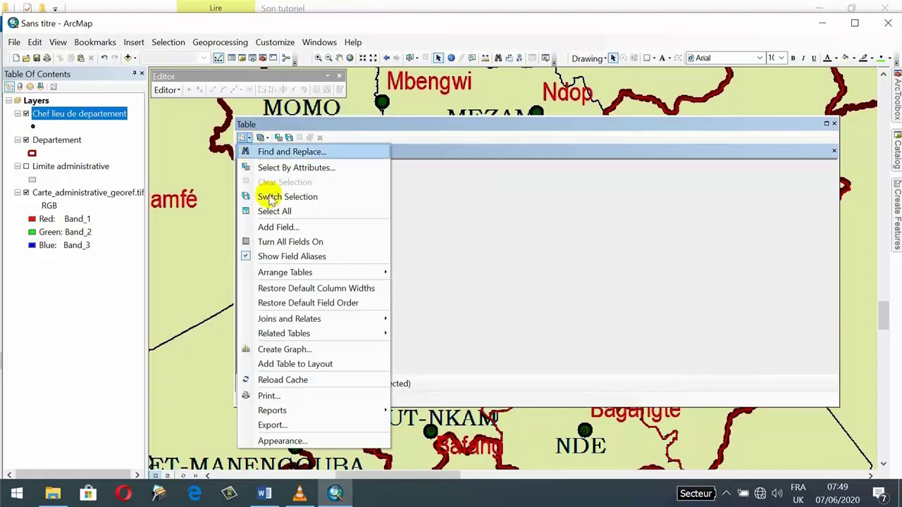
left_click(280, 227)
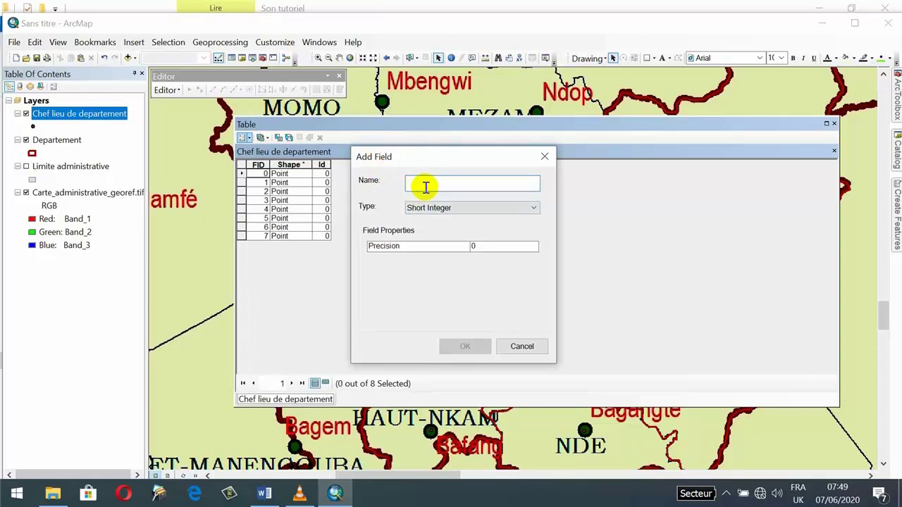
type("Nom")
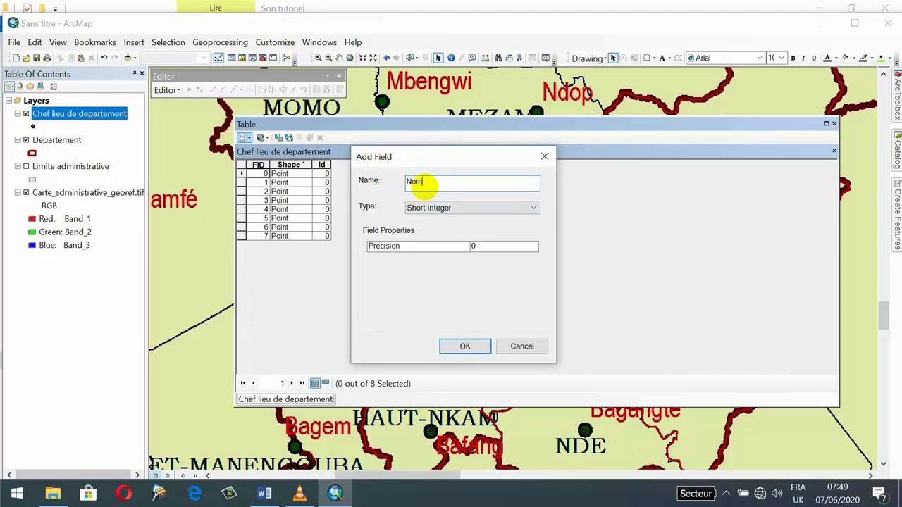
left_click(434, 207)
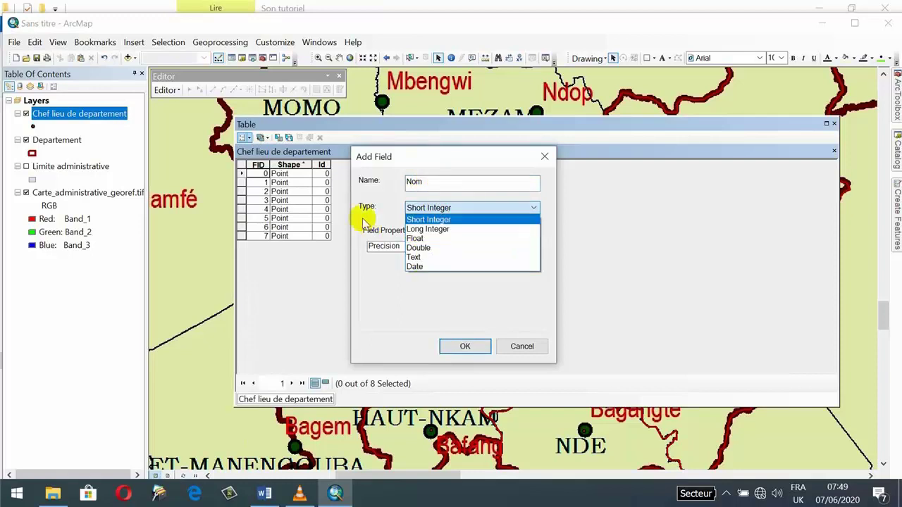
left_click(432, 258)
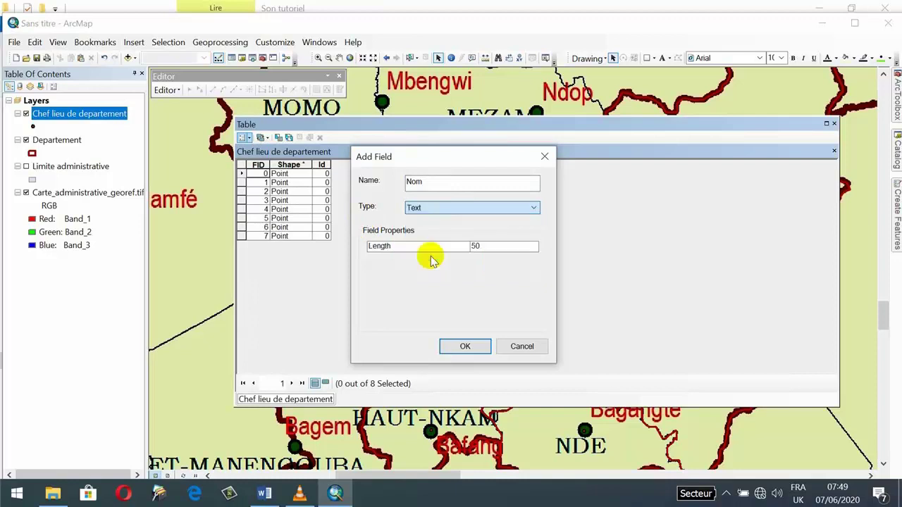
left_click_drag(485, 248, 435, 247)
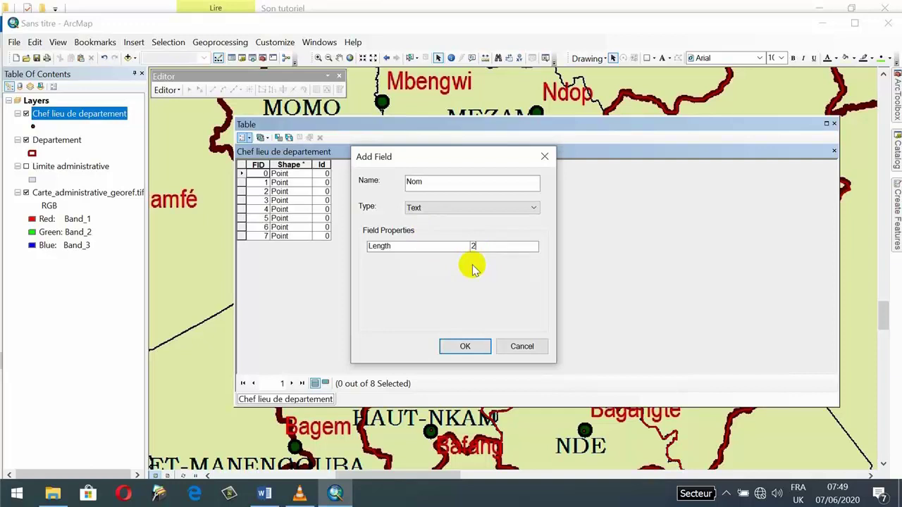
left_click(465, 348)
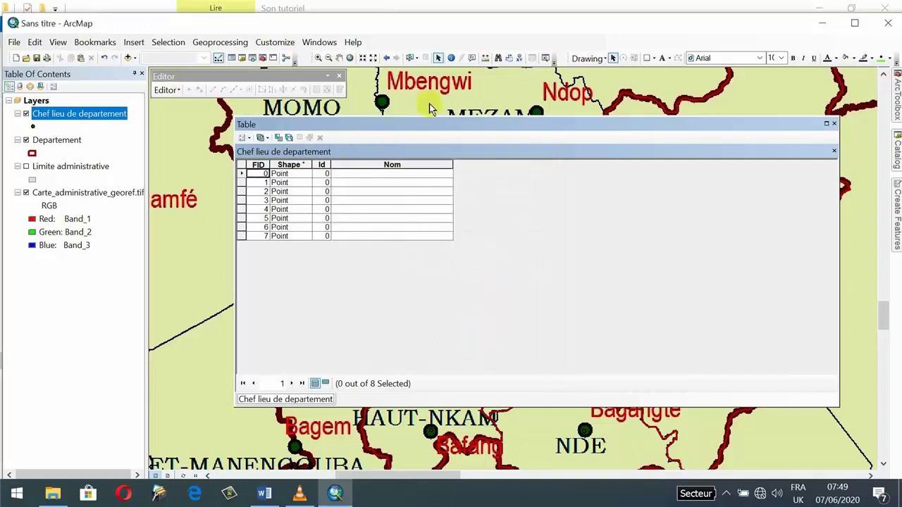
Step: Narrow the attribute table window and move it aside to uncover the West region on the map
left_click_drag(281, 189, 150, 150)
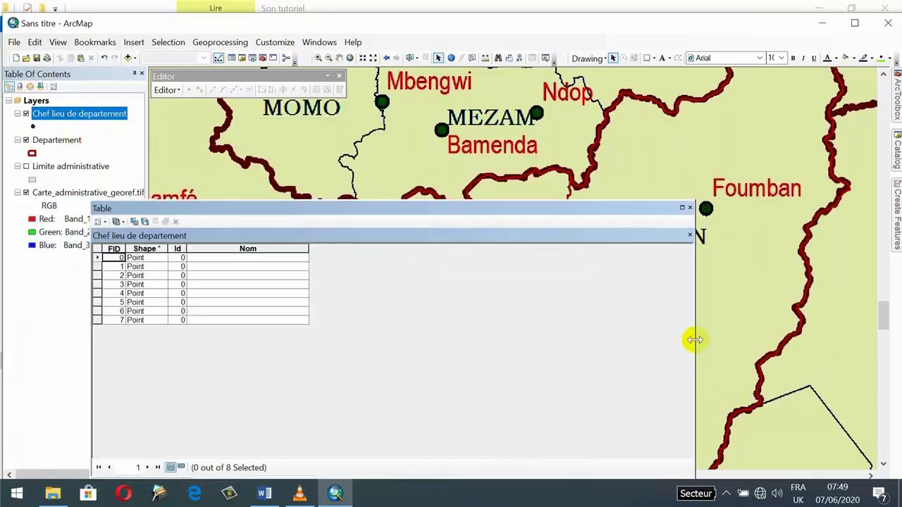
left_click_drag(694, 339, 404, 349)
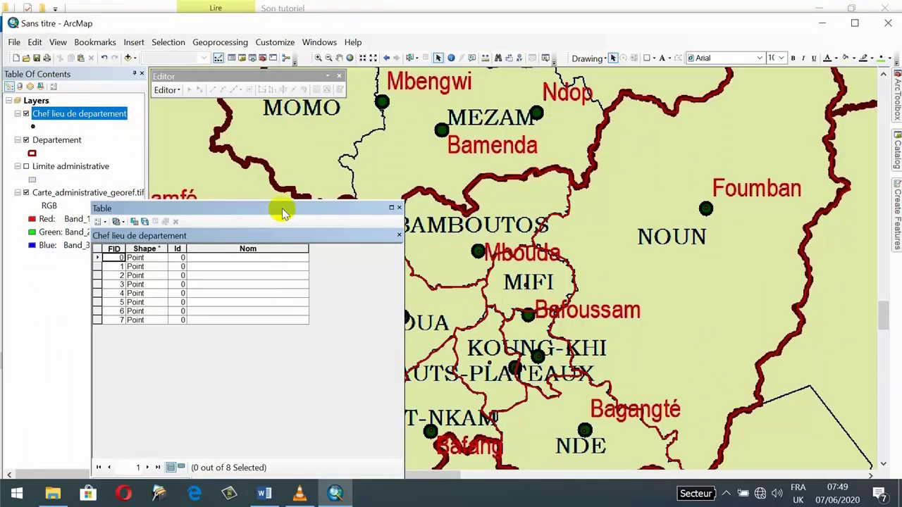
left_click_drag(282, 212, 249, 226)
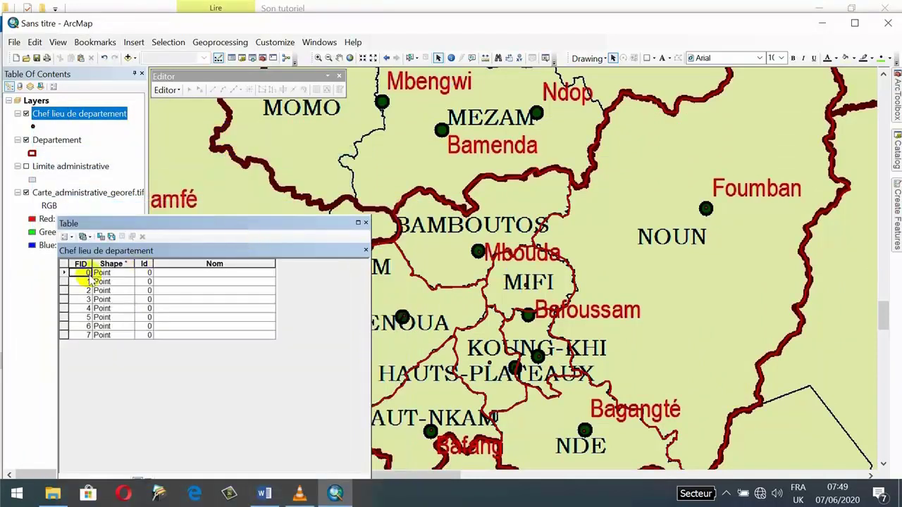
Step: Select the record with FID 0 and zoom to its point to identify the town on the map
left_click(64, 272)
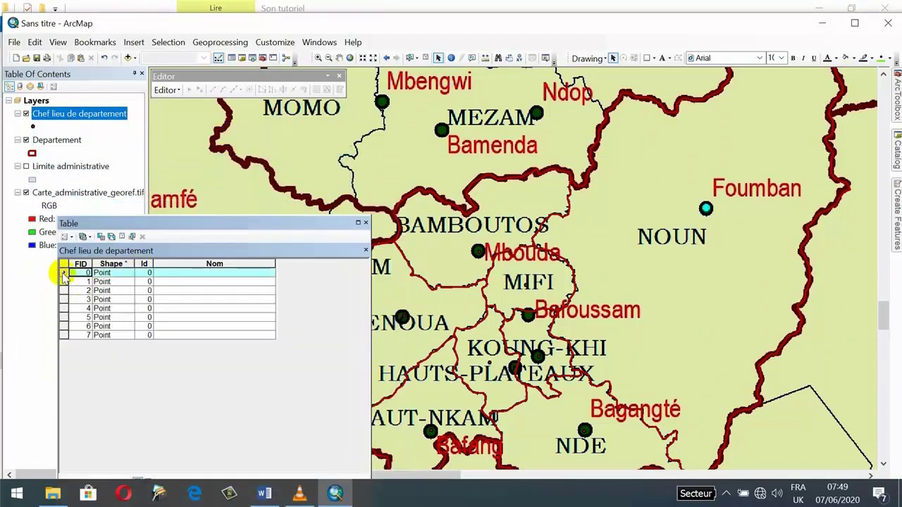
left_click(69, 151)
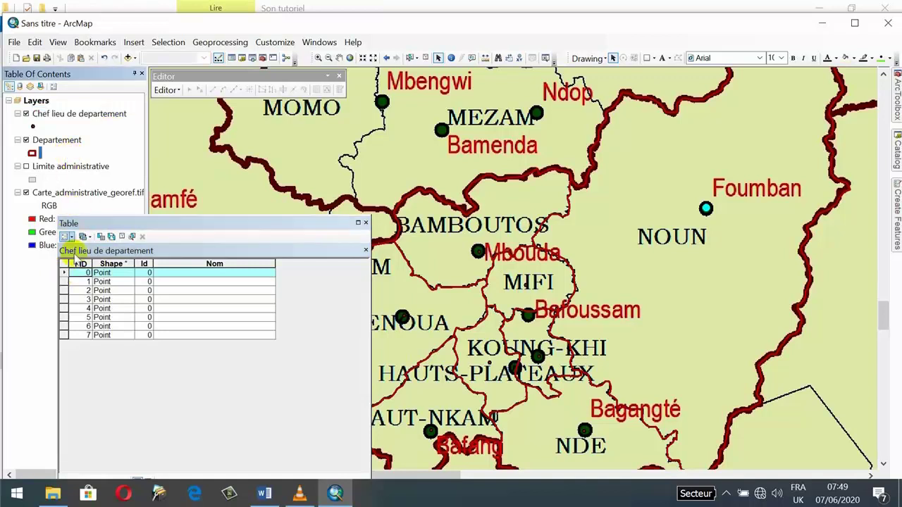
left_click(63, 274)
left_click(121, 237)
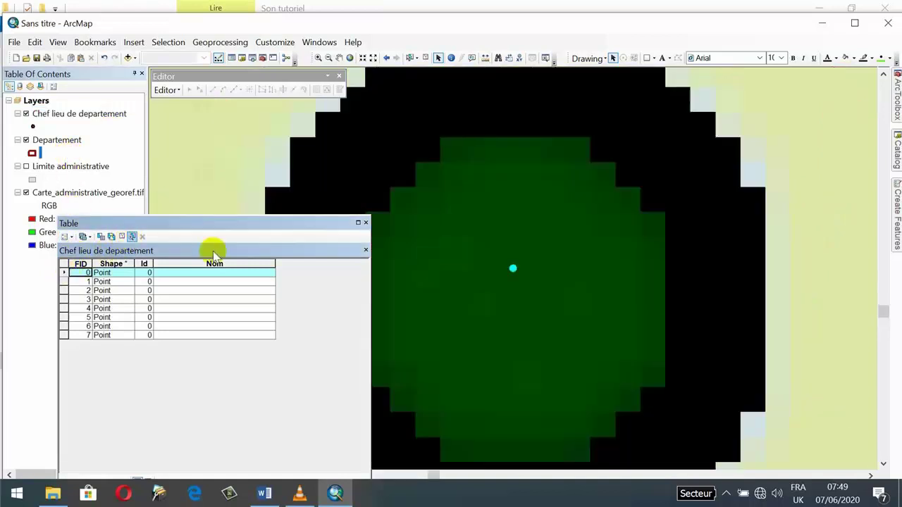
scroll(550, 242, "up", 2)
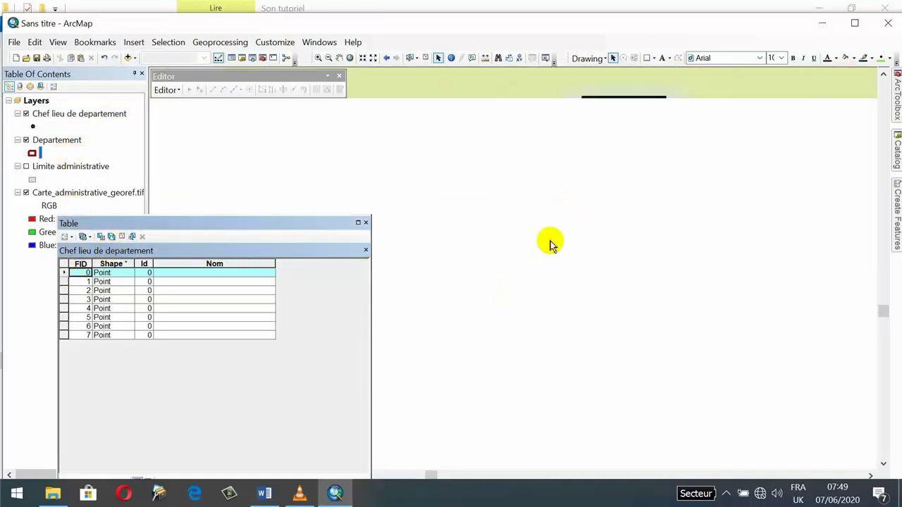
scroll(575, 258, "up", 1)
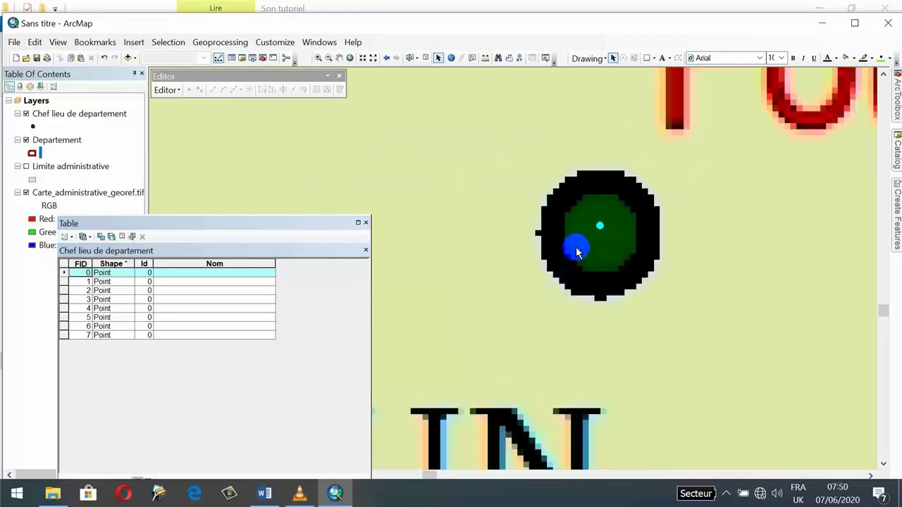
scroll(582, 246, "up", 1)
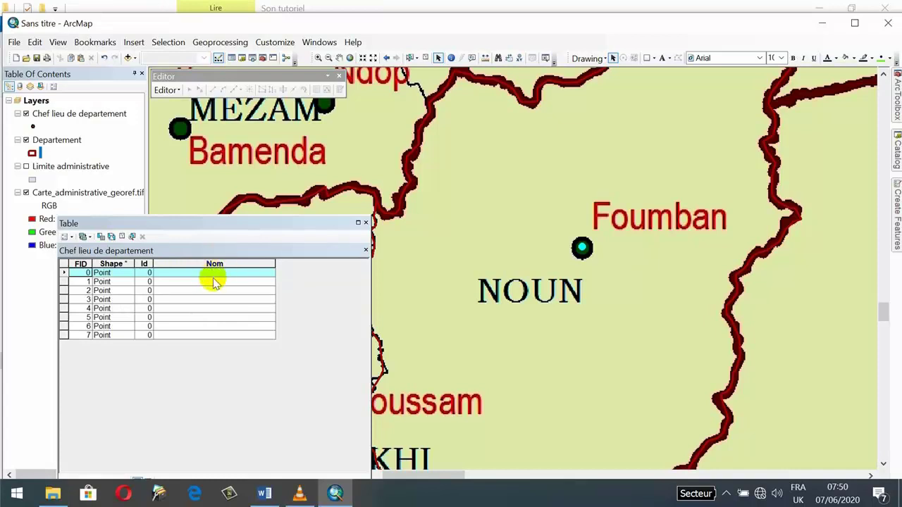
Step: Start an edit session on the Chef lieu de departement layer, continuing past the spatial reference warnings
right_click(56, 115)
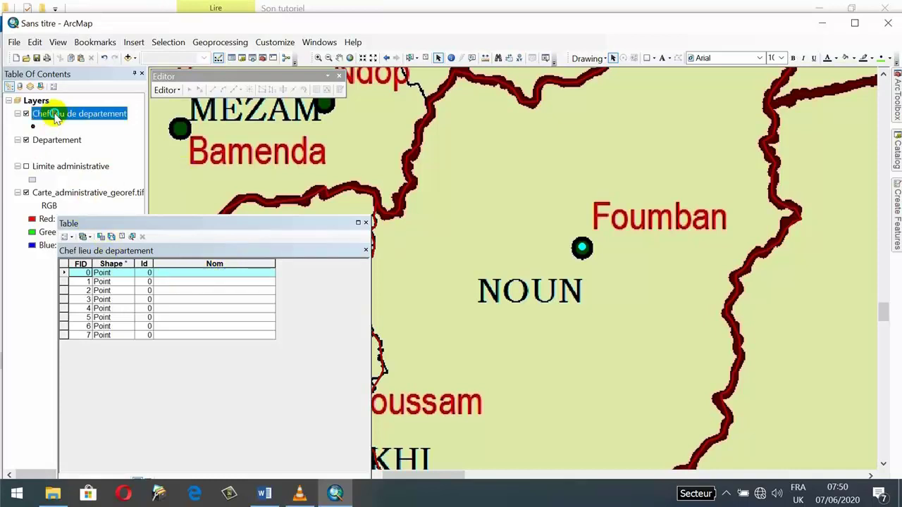
mouse_move(213, 278)
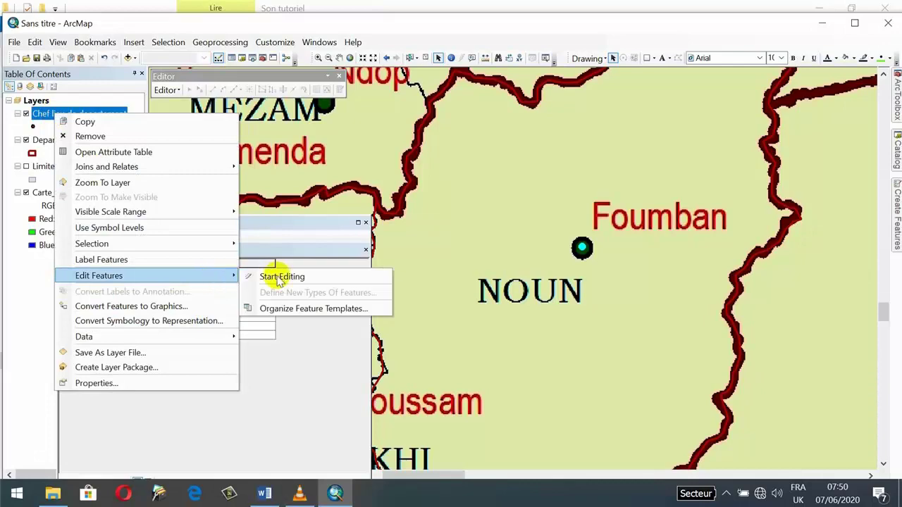
left_click(275, 276)
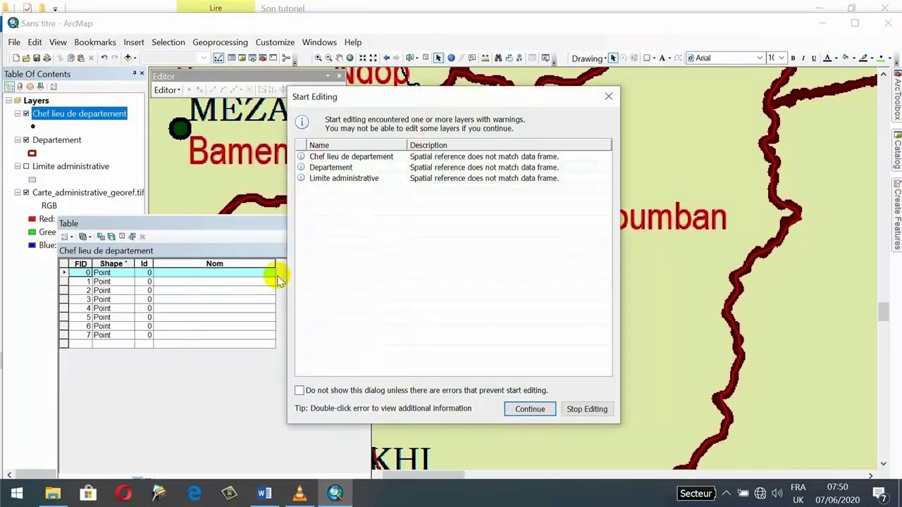
left_click(521, 410)
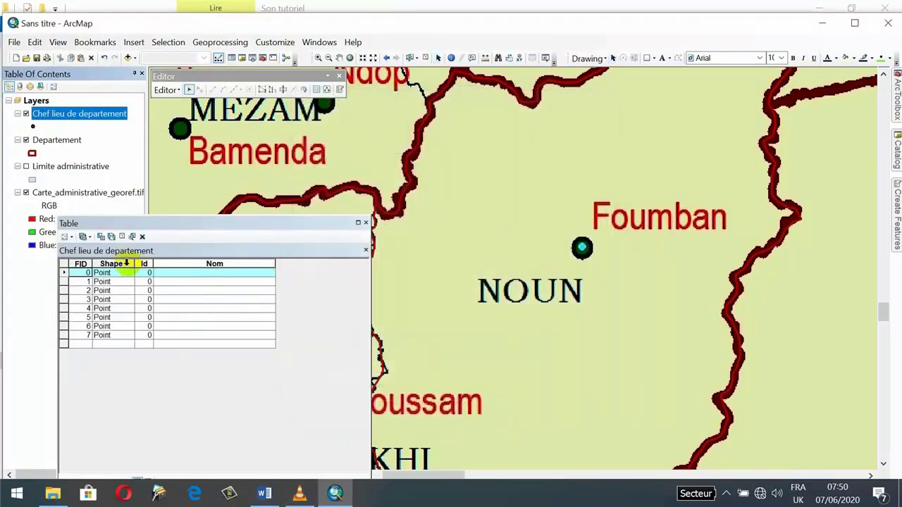
left_click(162, 272)
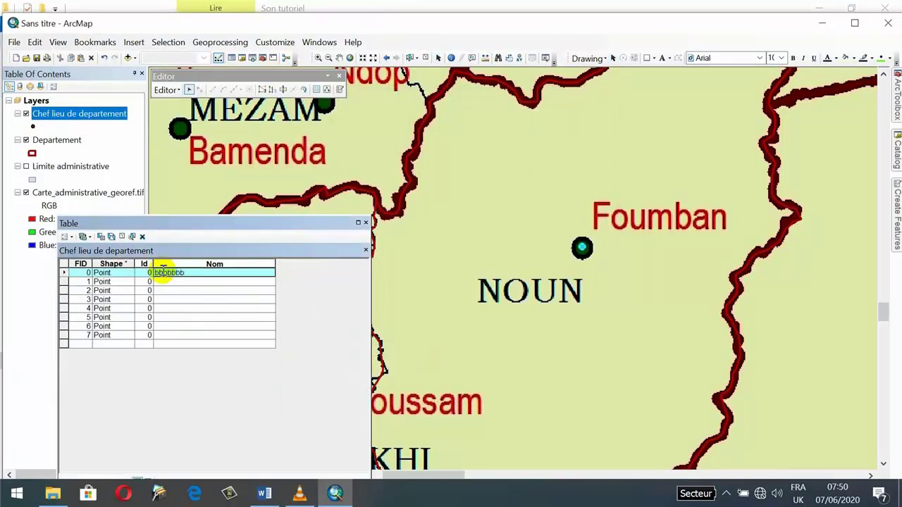
left_click(127, 271)
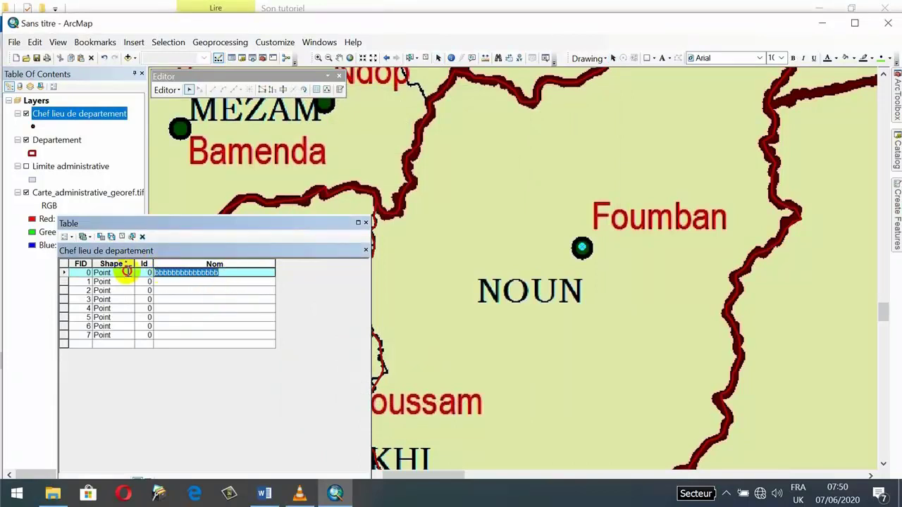
key("Escape")
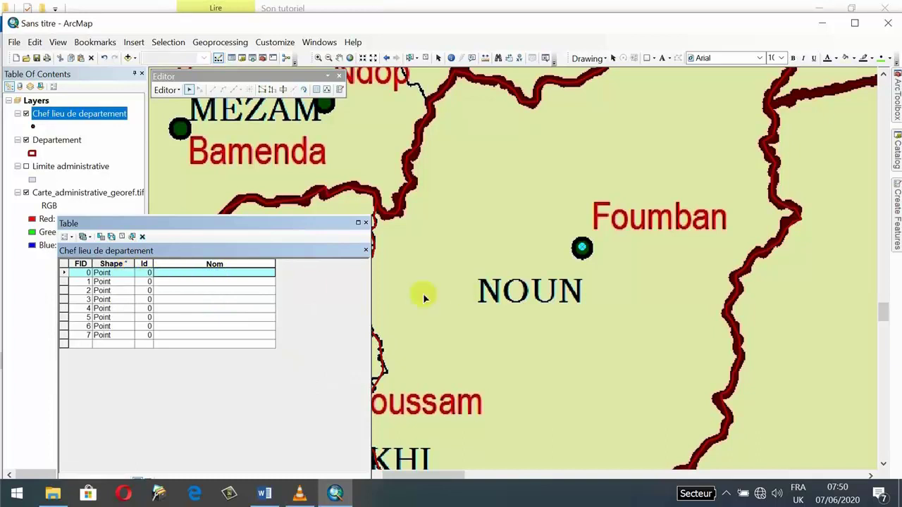
Step: Enter Foumban in the Nom field of the record with FID 0
left_click(64, 274)
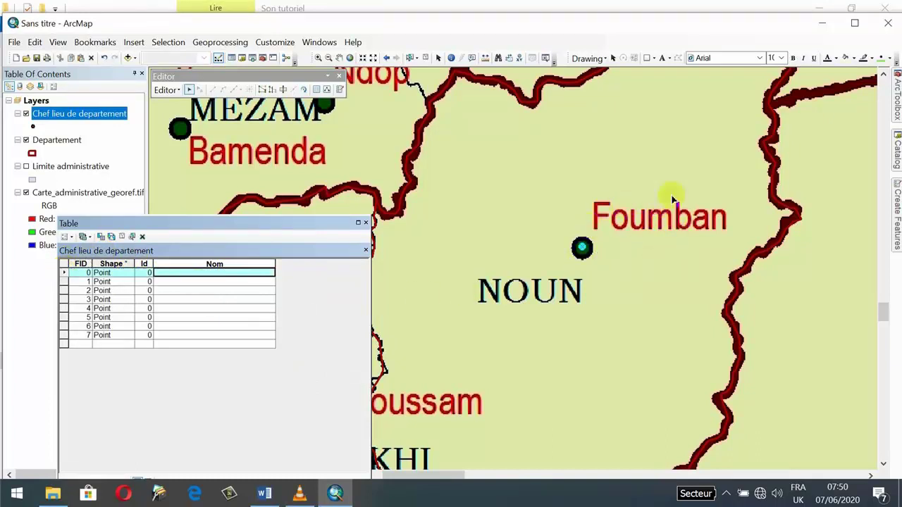
left_click(172, 274)
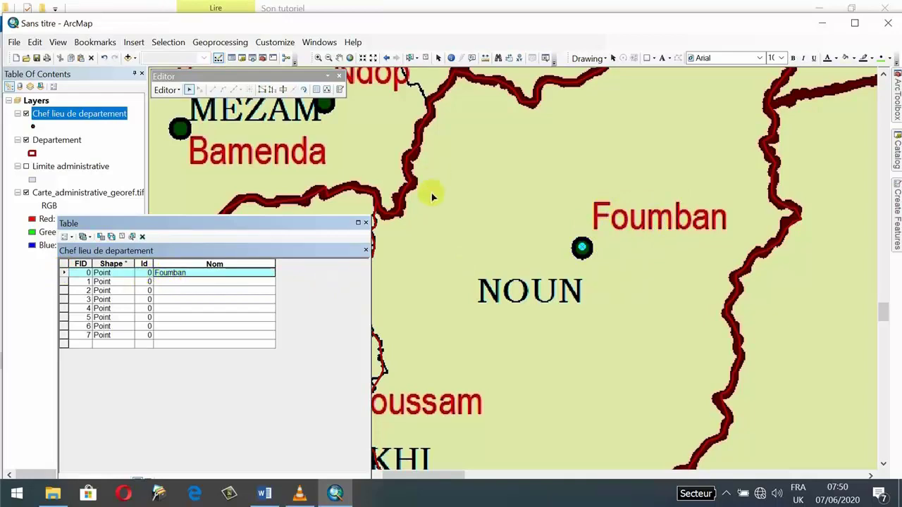
Step: Identify the point of the record with FID 1 on the map and enter Mbouda in its Nom field
left_click_drag(517, 226, 693, 330)
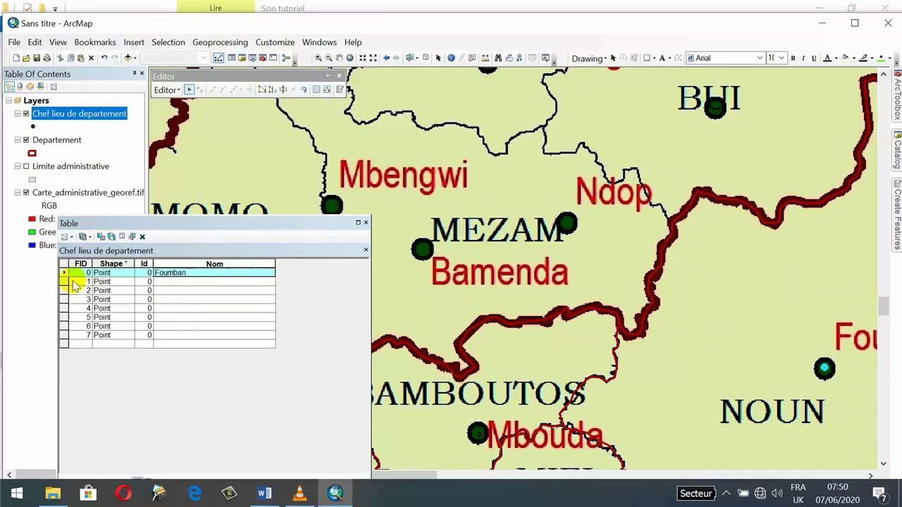
left_click(64, 282)
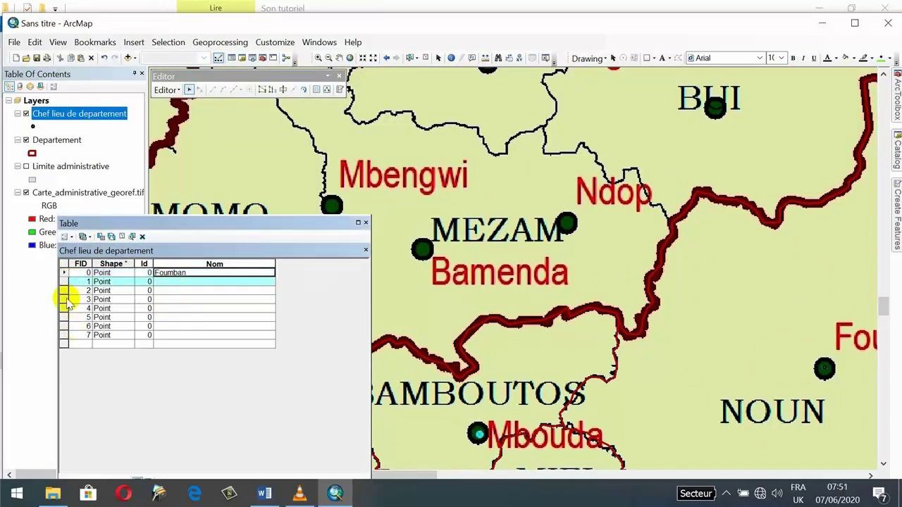
left_click(64, 299)
left_click_drag(522, 436, 623, 246)
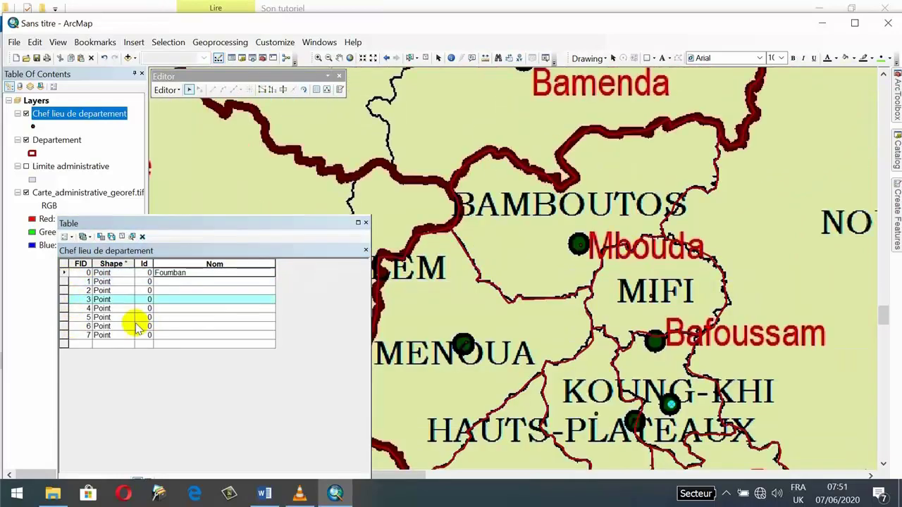
left_click(64, 282)
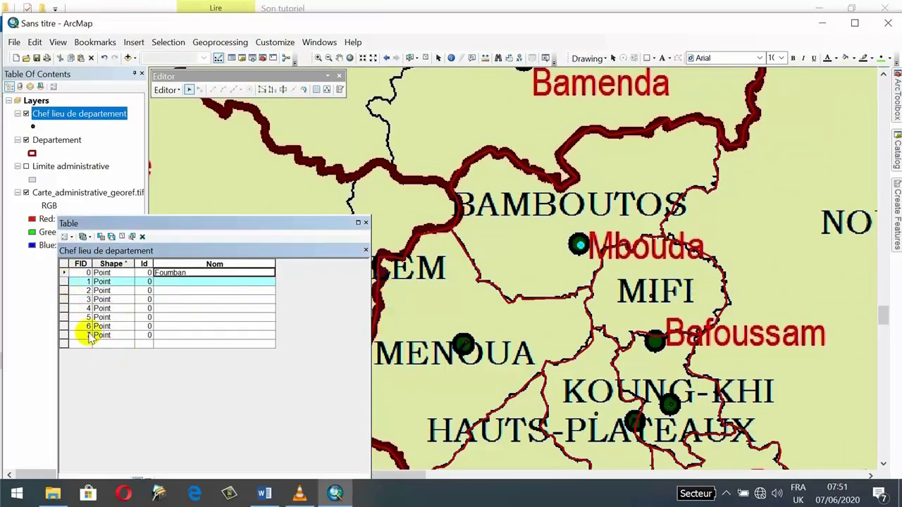
left_click(162, 283)
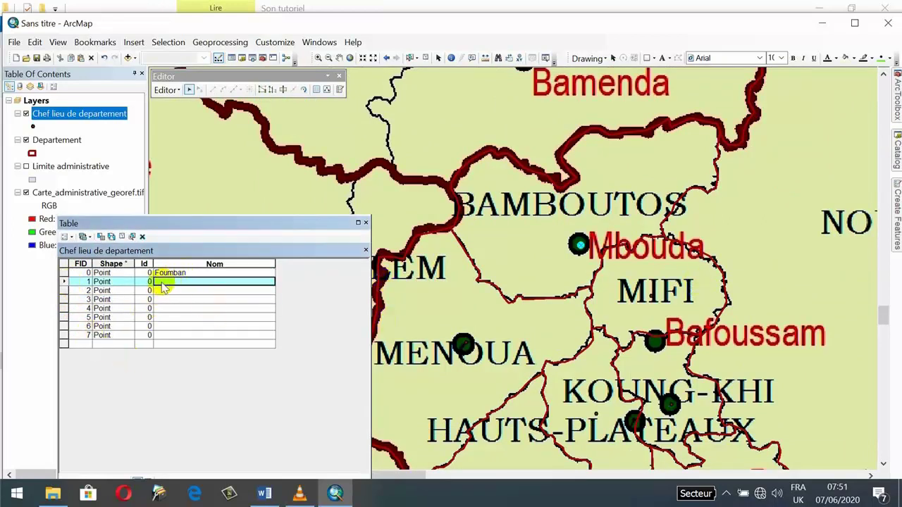
left_click(159, 282)
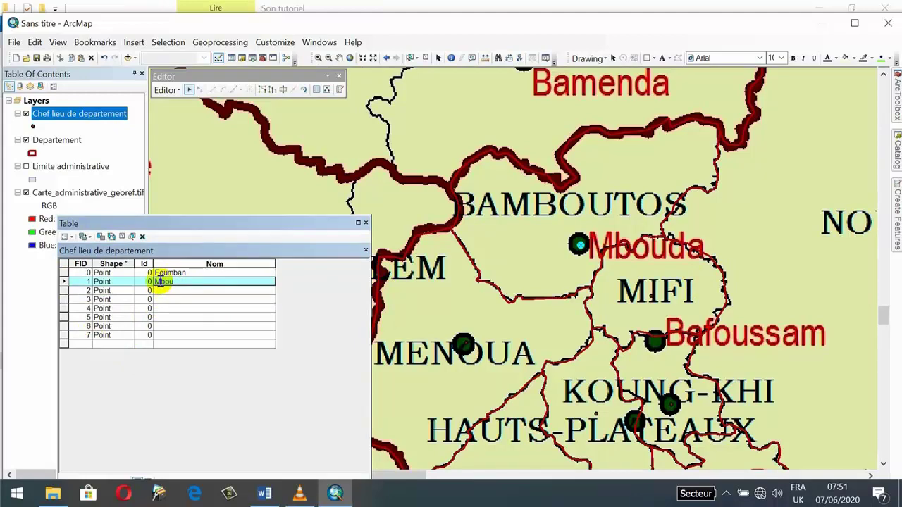
Step: Select the chief-town point in Menoua and enter Dschamg in the Nom field of its record, FID 7
left_click_drag(459, 296, 543, 286)
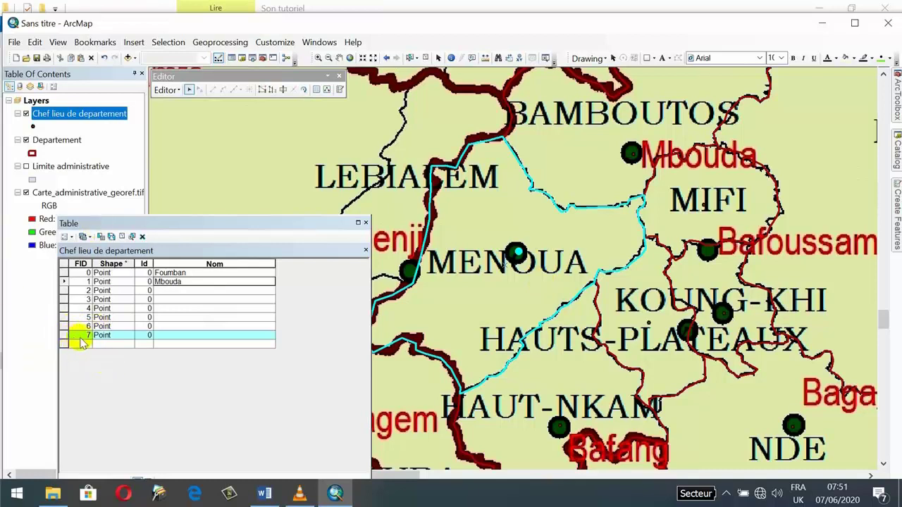
left_click(159, 337)
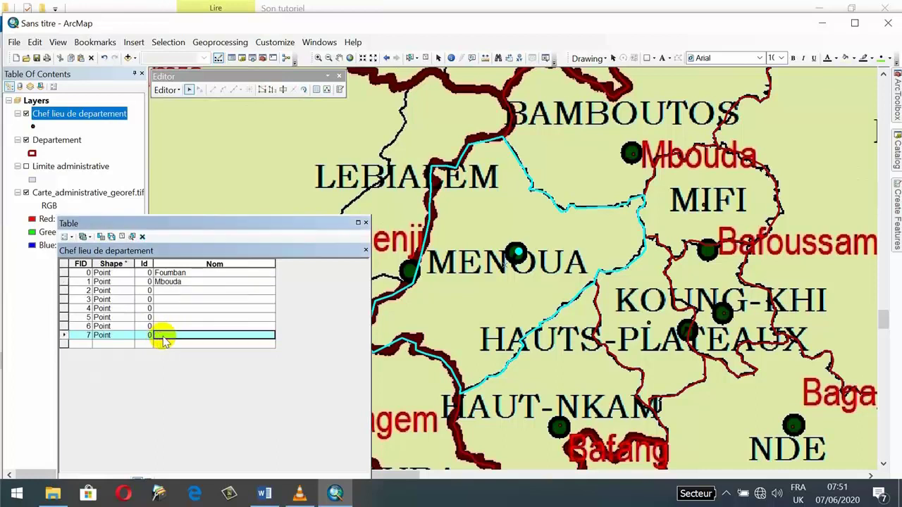
type("Dschamg")
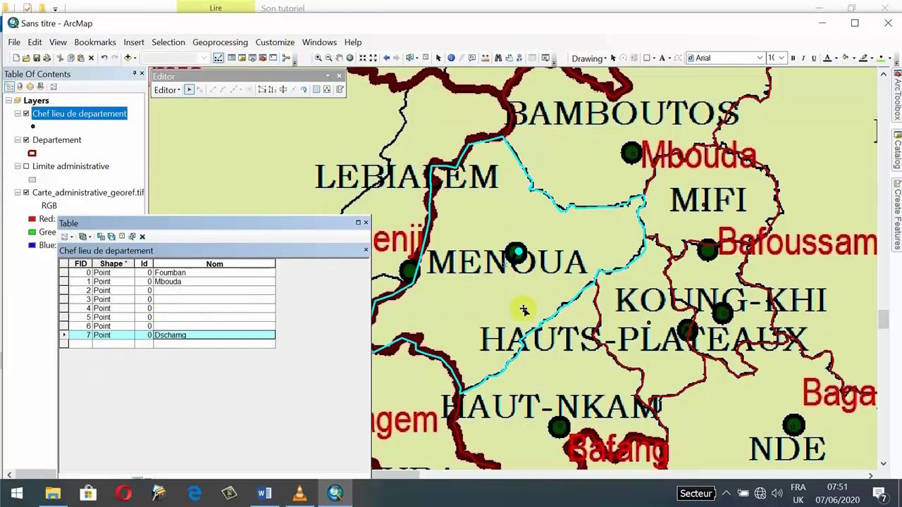
Step: Select the points in Hauts-Plateaux and Haut-Nkam and name their records Bamendjou (FID 4) and Bafang (FID 6)
left_click_drag(521, 279, 505, 167)
left_click_drag(504, 328, 475, 319)
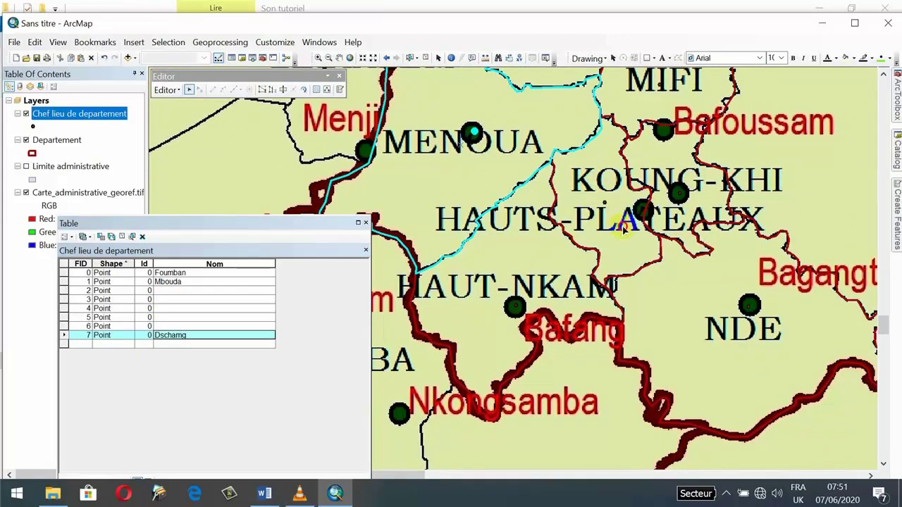
left_click(603, 203)
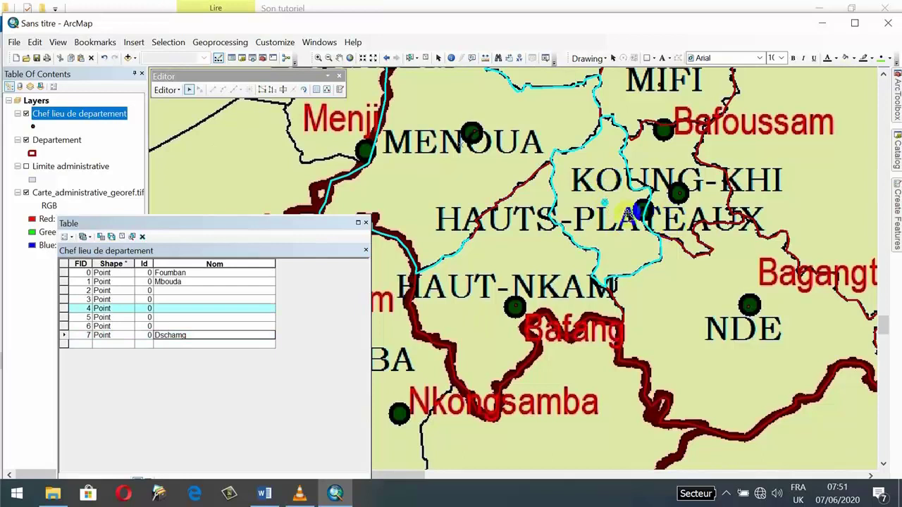
left_click(160, 310)
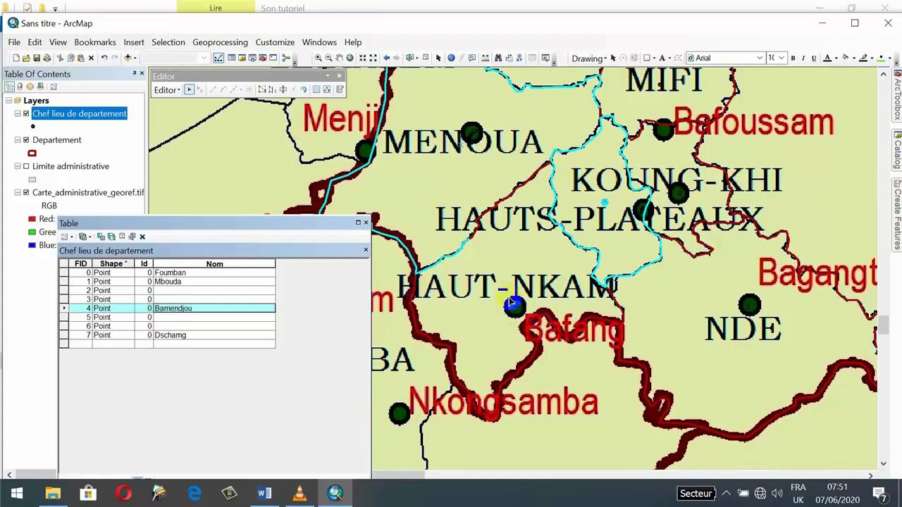
left_click_drag(491, 300, 595, 270)
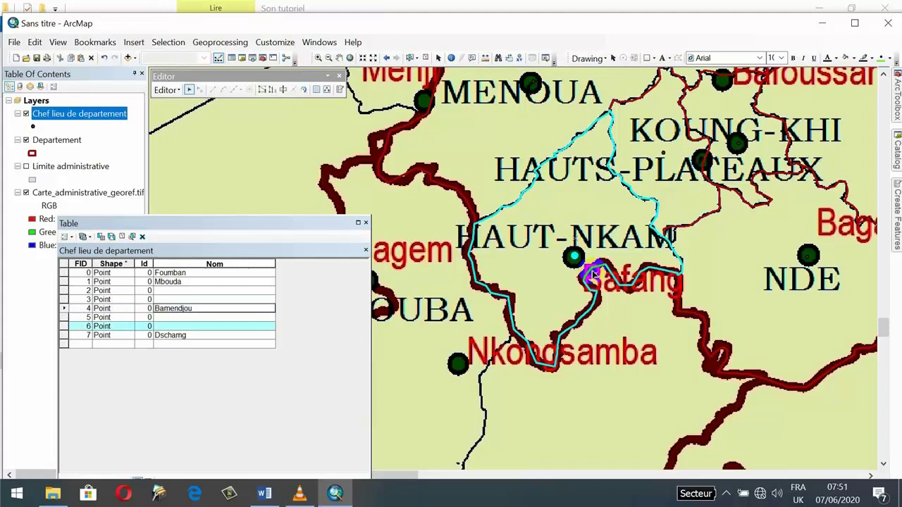
left_click(158, 325)
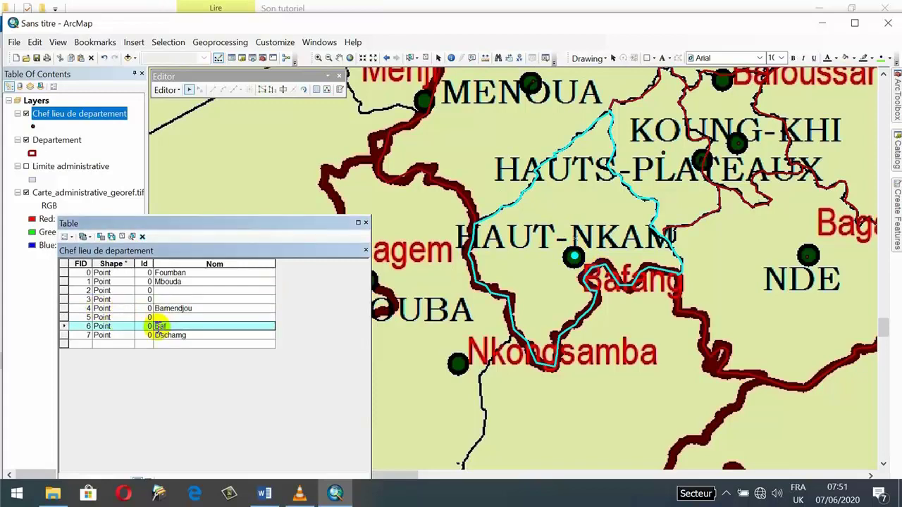
Step: Select the point in Nde and enter Bagangté in the Nom field of FID 5, using the French keyboard layout for the accent
left_click_drag(630, 238, 444, 212)
left_click_drag(597, 208, 681, 300)
left_click(159, 319)
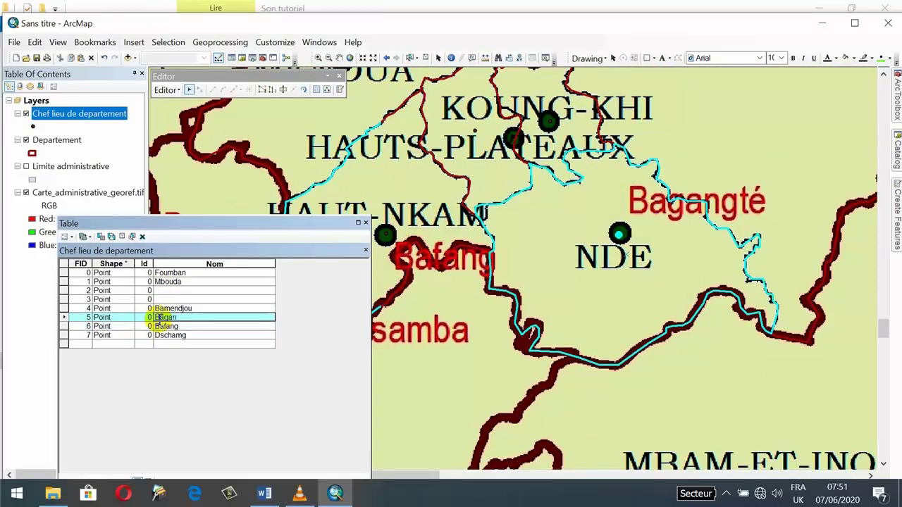
type("Bagangt")
key("super+space")
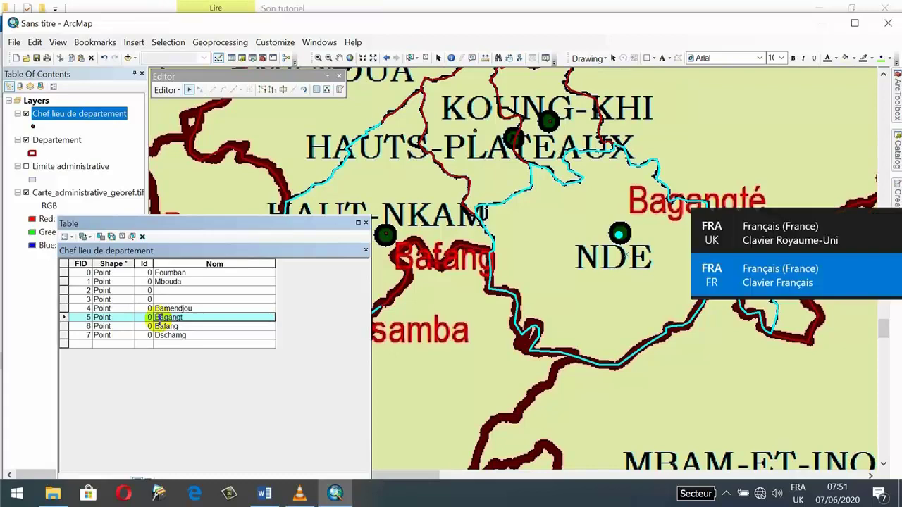
type("é")
Step: Select the chief-town point in Mifi and enter Bafoussam in the Nom field of its record, FID 2
left_click_drag(451, 153, 480, 319)
left_click(542, 161)
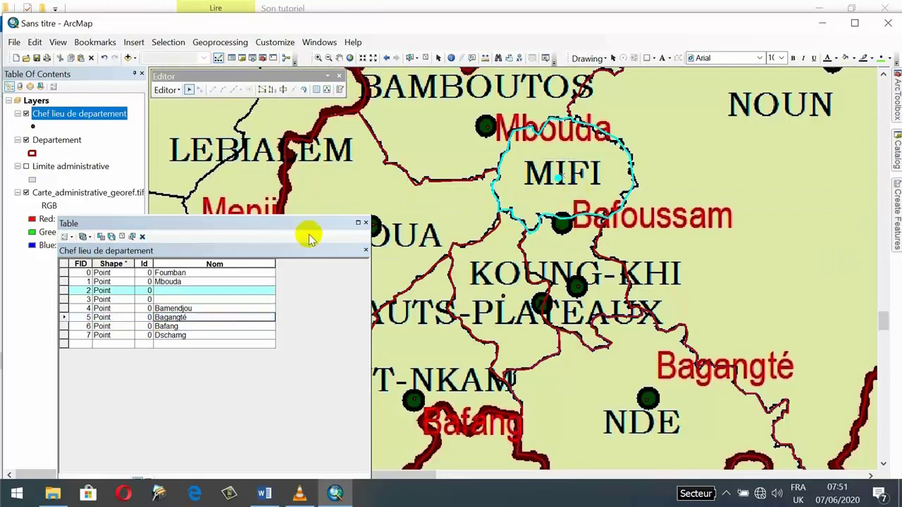
left_click(167, 291)
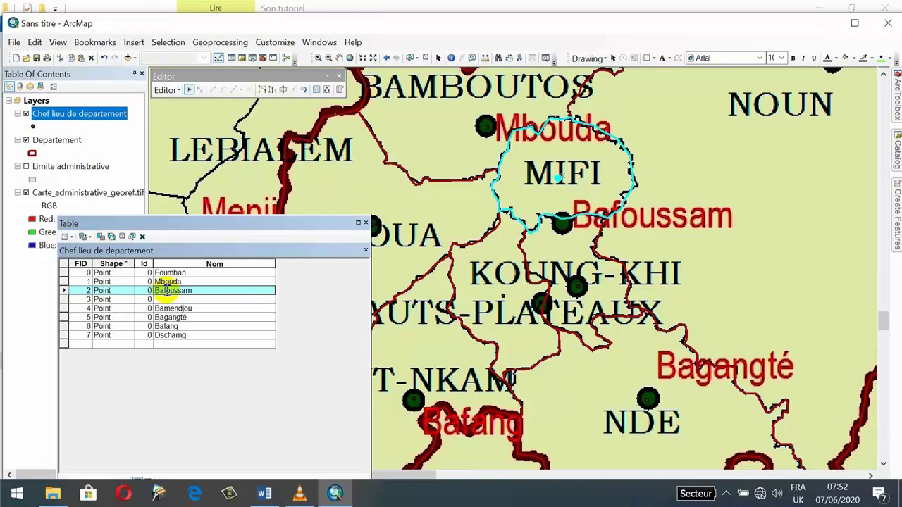
Step: Select the record with FID 3 and enter Bandjoun in its Nom field
left_click(63, 299)
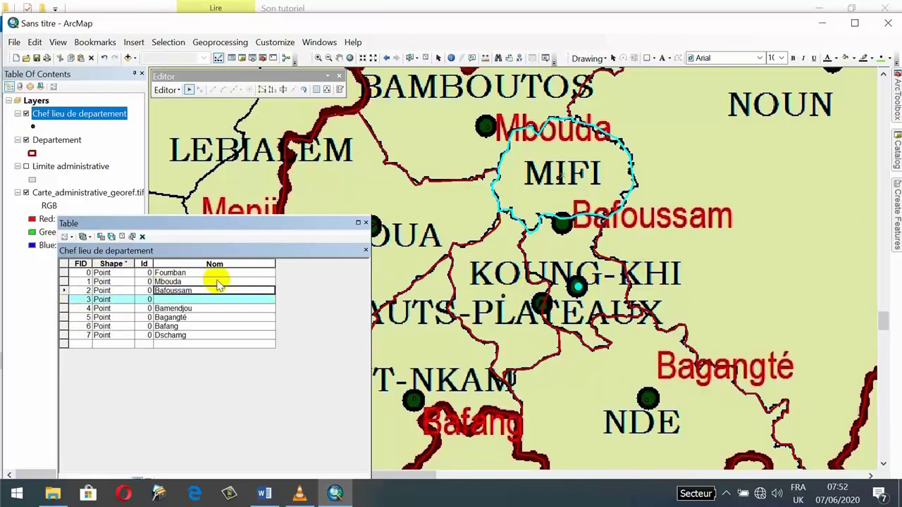
left_click(155, 300)
left_click(155, 299)
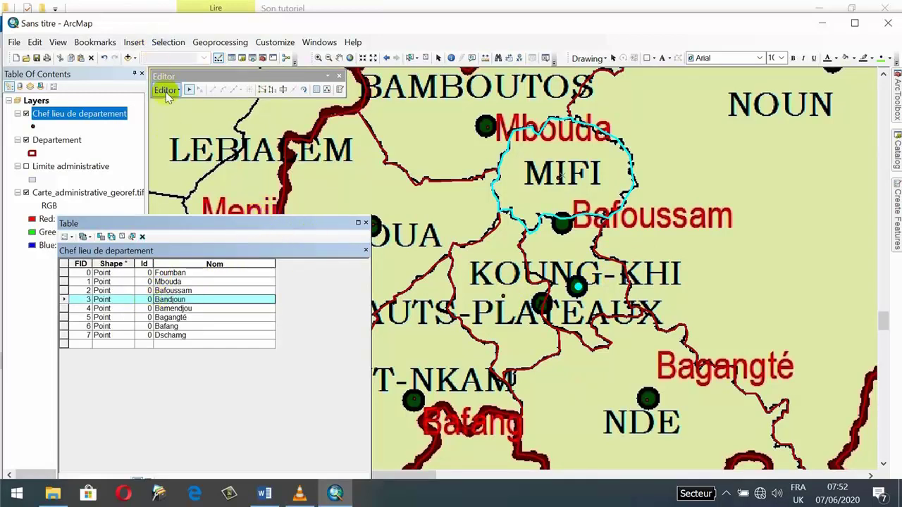
Step: Save the edits, stop the edit session and close the Chef lieu de departement attribute table
left_click_drag(268, 224, 309, 166)
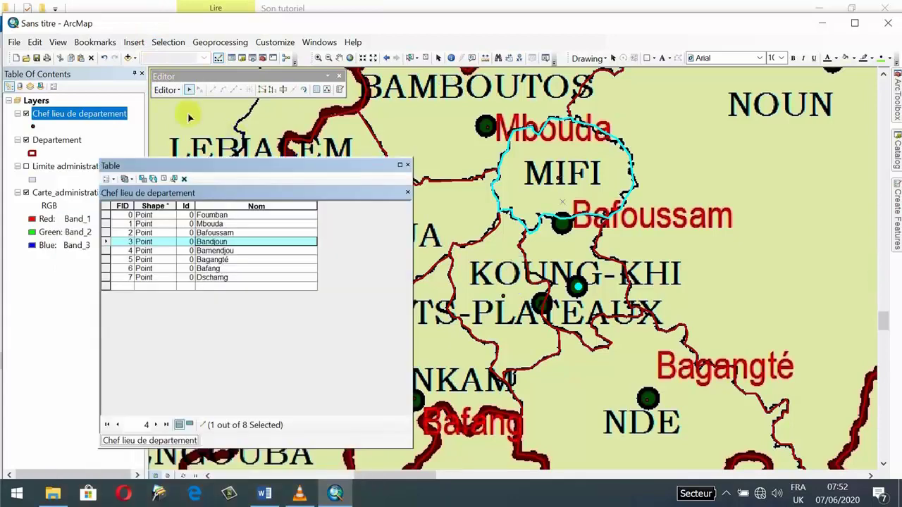
left_click(167, 90)
left_click(194, 135)
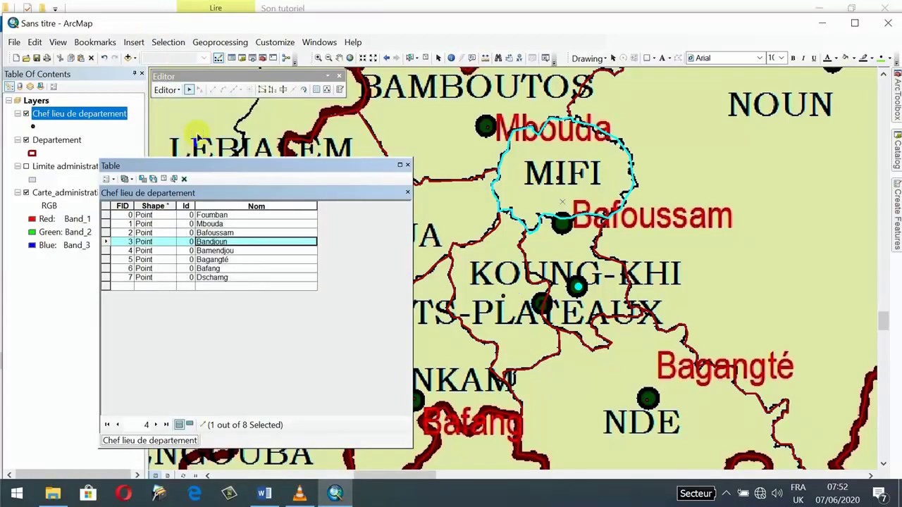
left_click(167, 90)
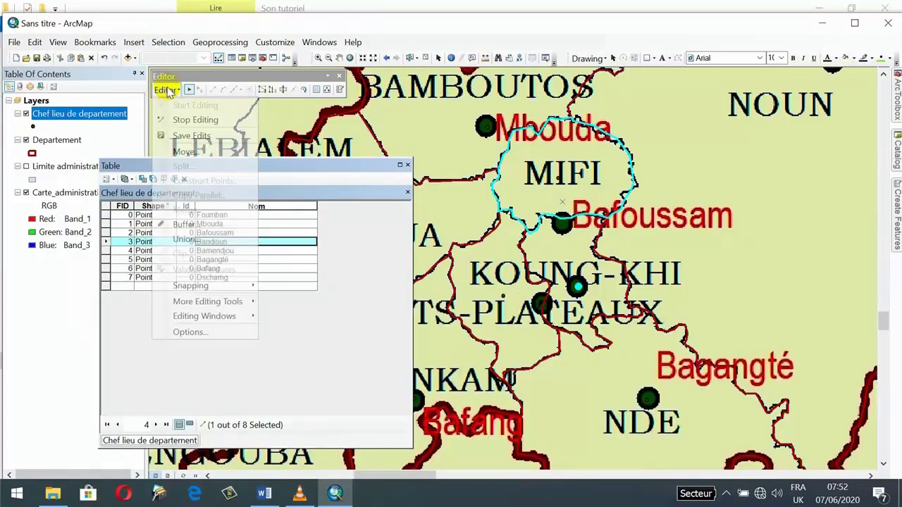
left_click(199, 120)
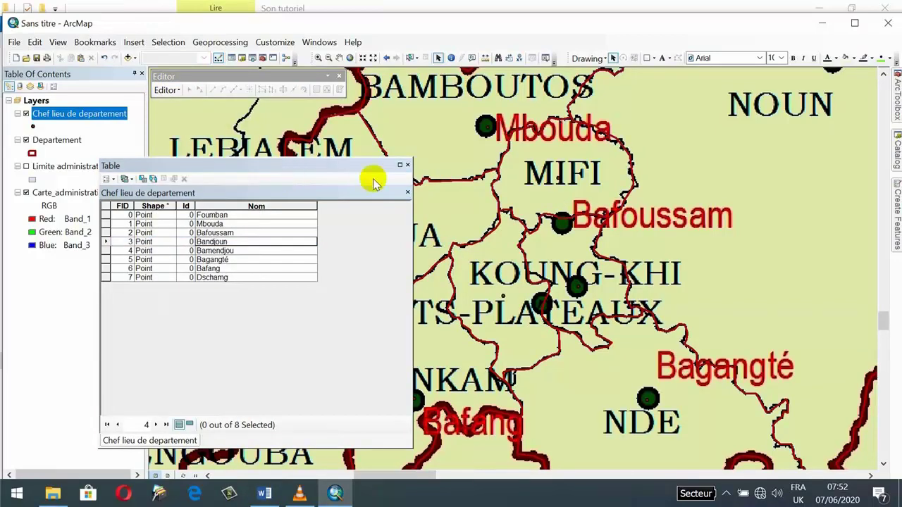
left_click(407, 165)
left_click_drag(446, 299, 389, 232)
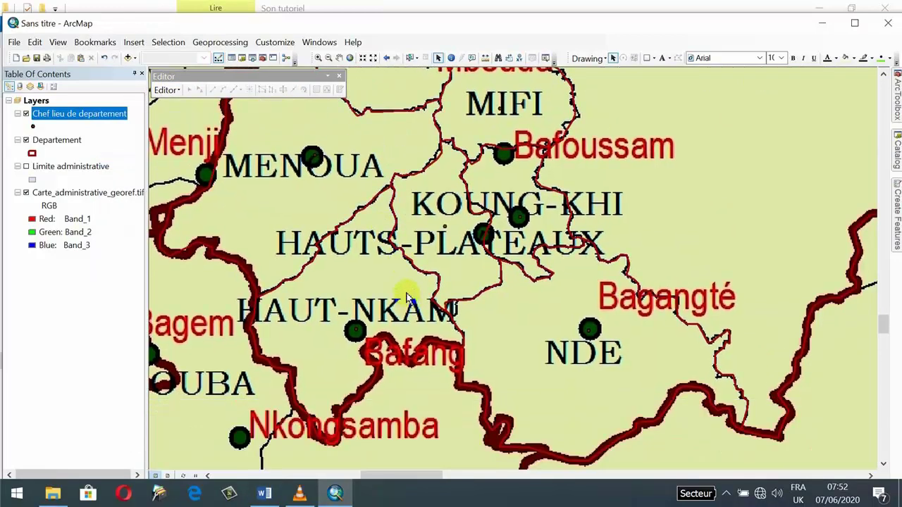
scroll(408, 300, "up", 3)
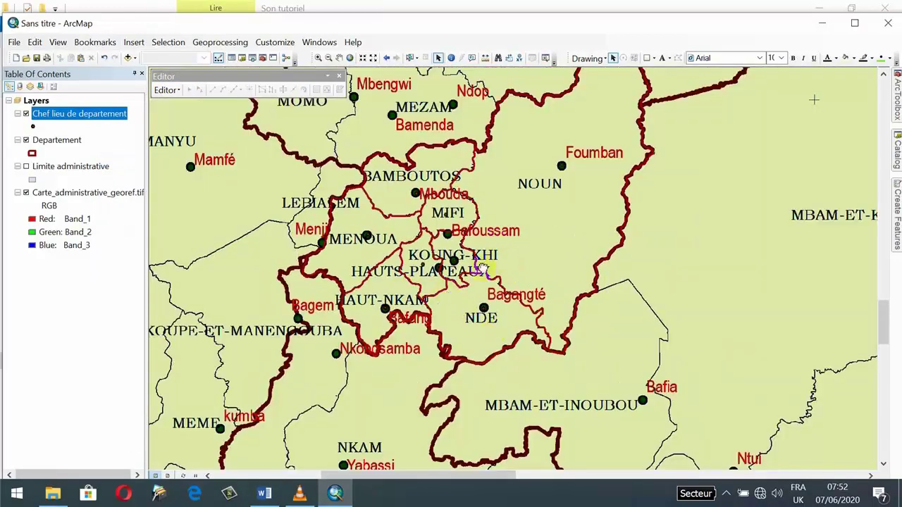
left_click_drag(288, 227, 269, 289)
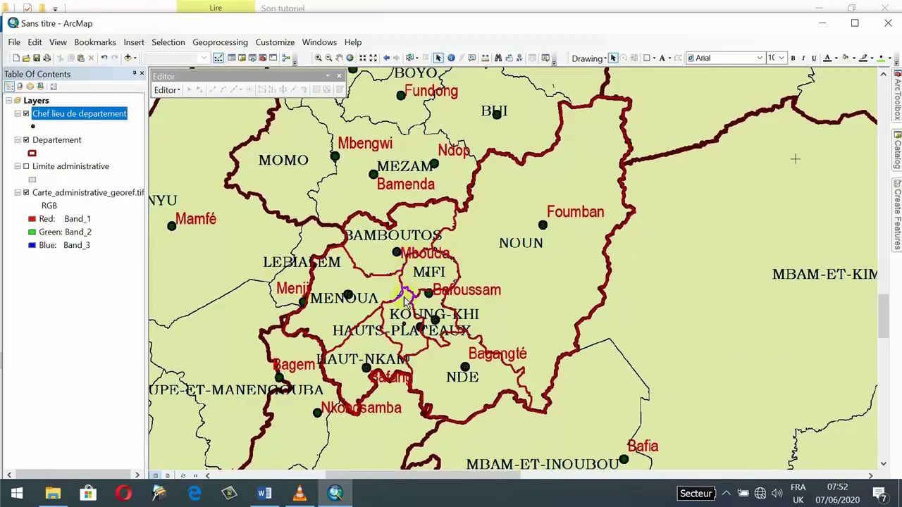
left_click_drag(419, 310, 454, 210)
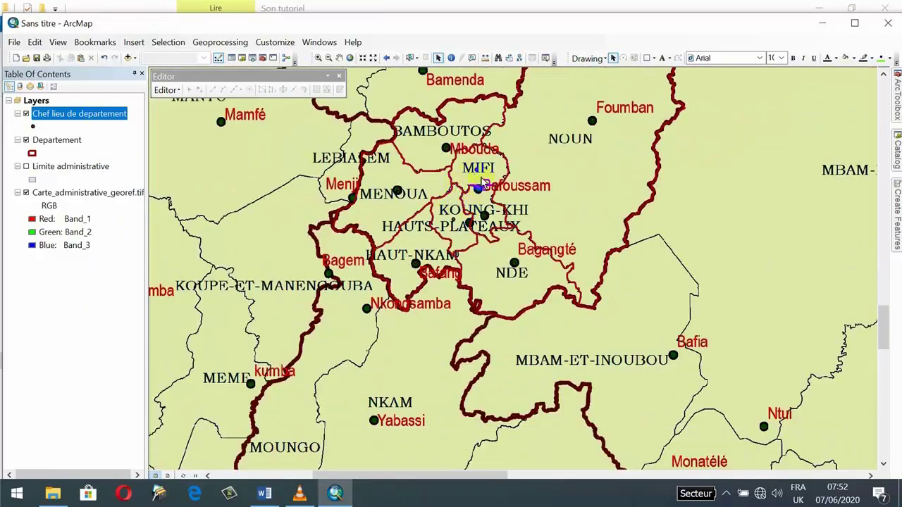
left_click_drag(492, 152, 420, 219)
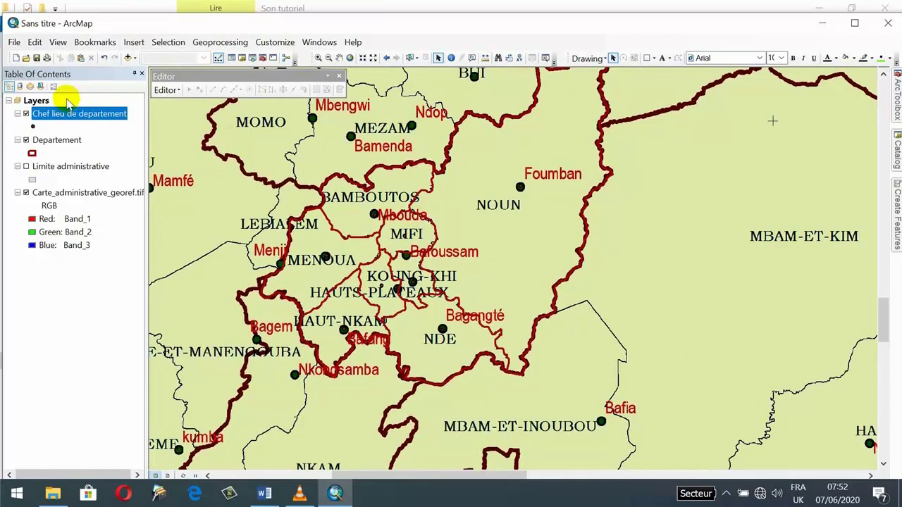
left_click(28, 116)
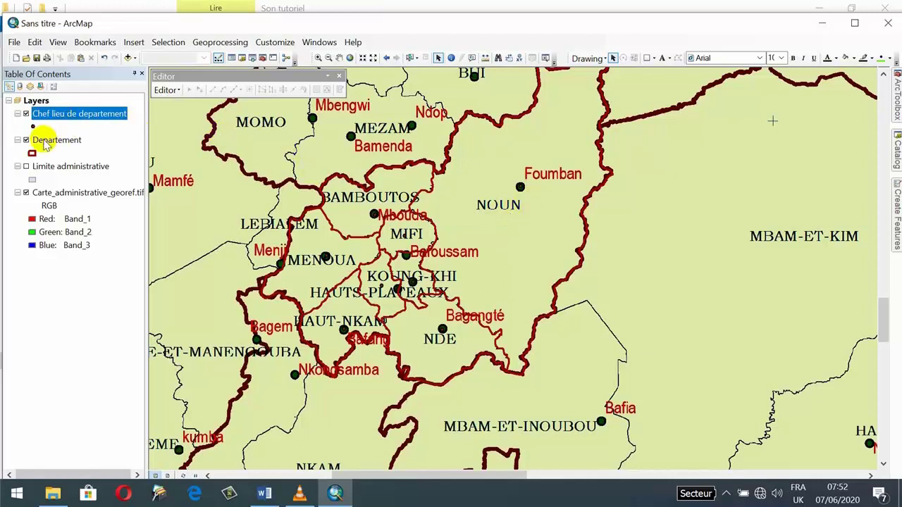
left_click(165, 89)
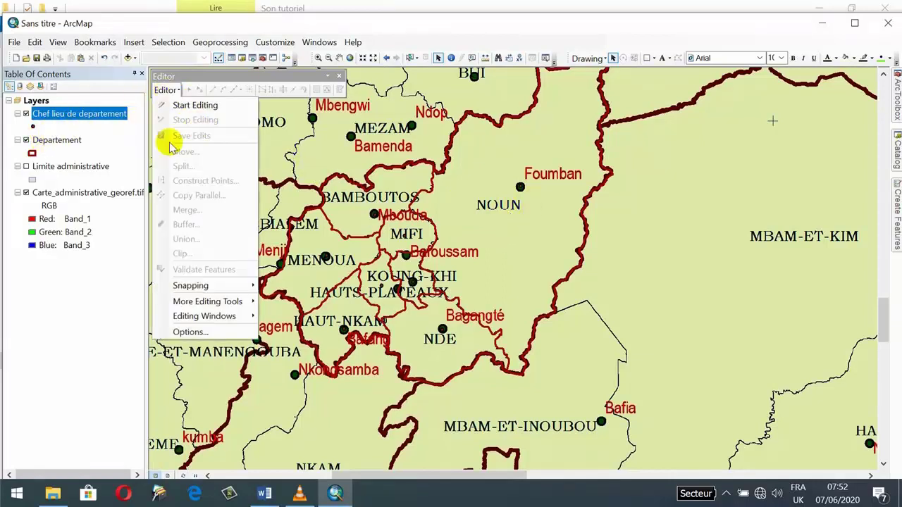
left_click(56, 148)
Step: Open the Departement layer's attribute table and add a Text field named Nom_depart with a length of 30
left_click(52, 143)
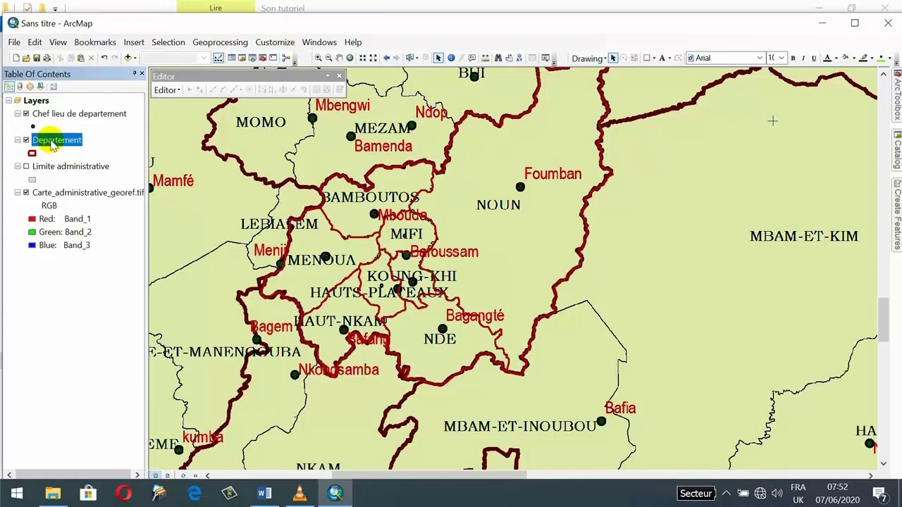
right_click(53, 144)
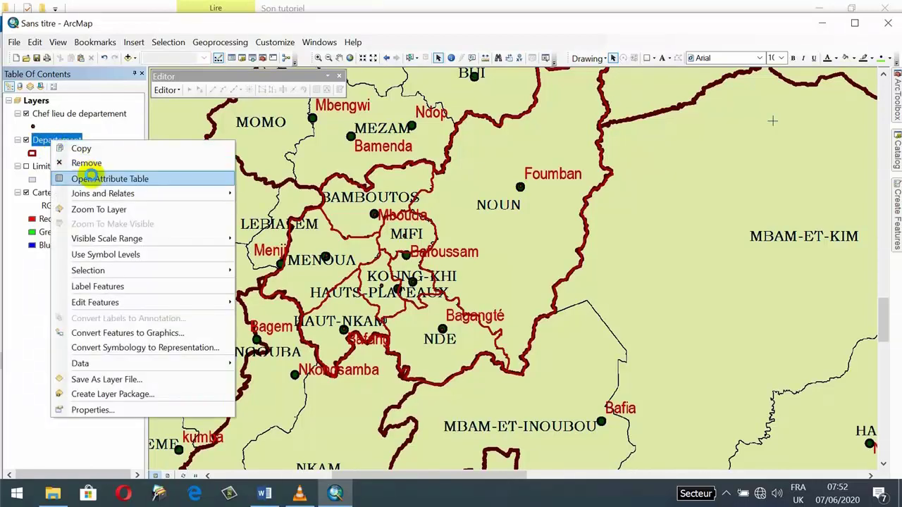
left_click(88, 177)
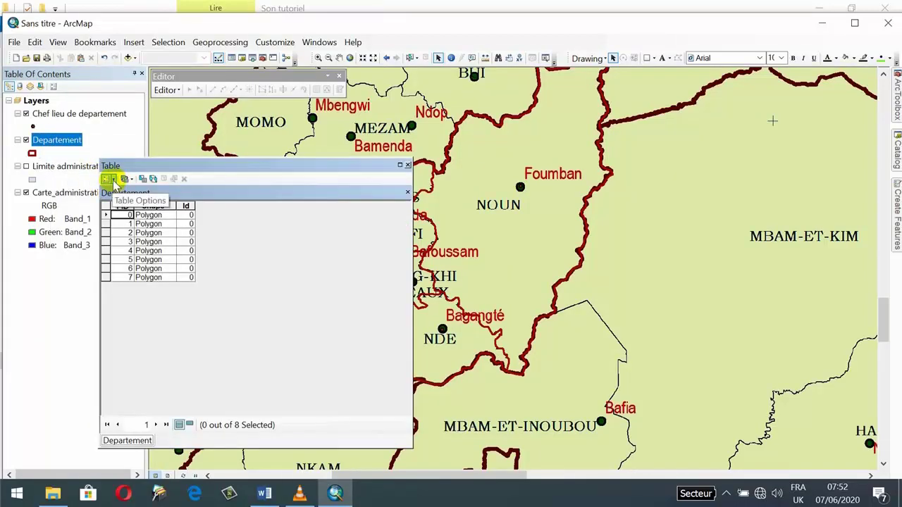
left_click(113, 179)
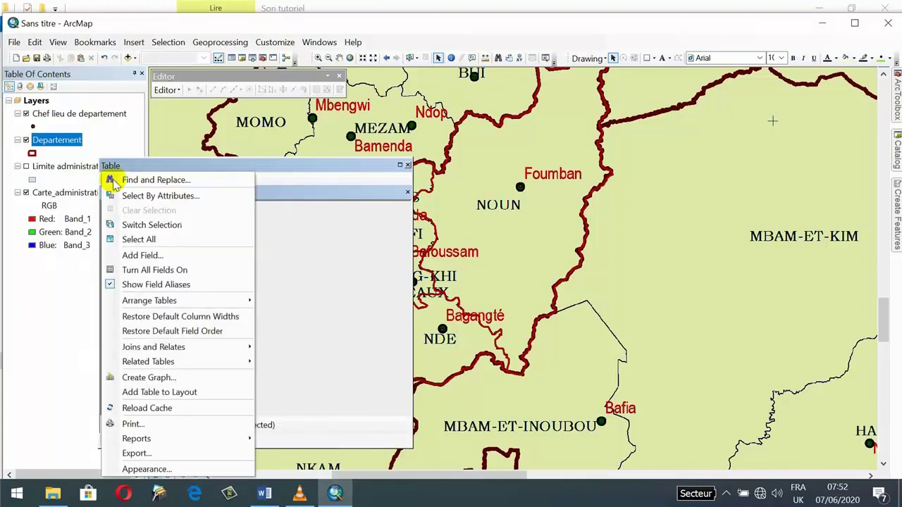
left_click(141, 255)
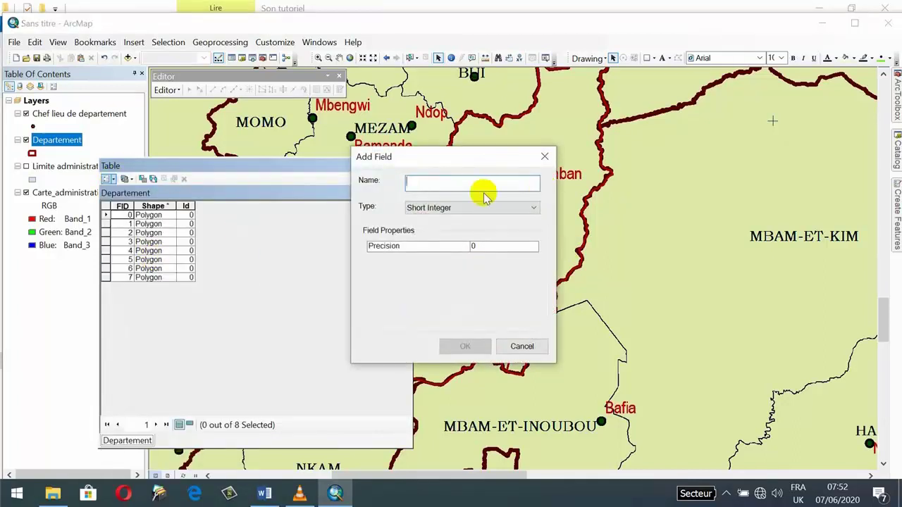
type("Nom_depart")
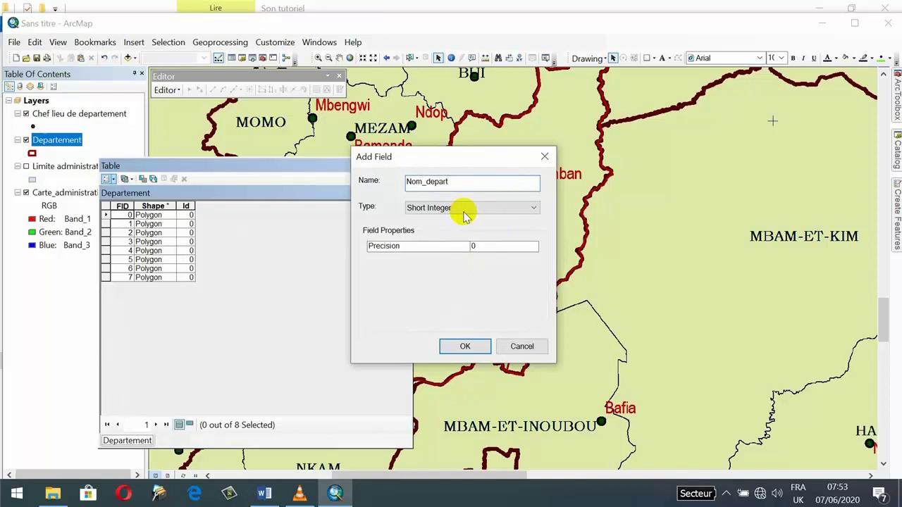
left_click(463, 208)
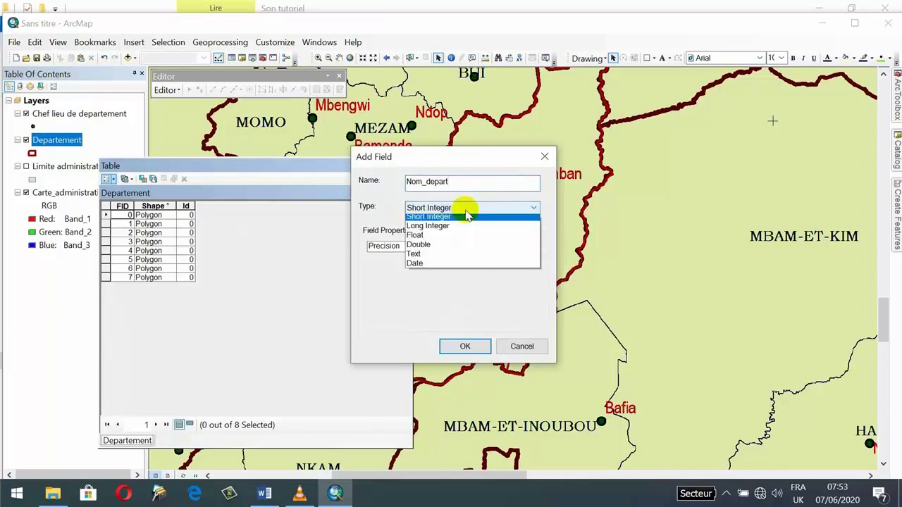
left_click(427, 260)
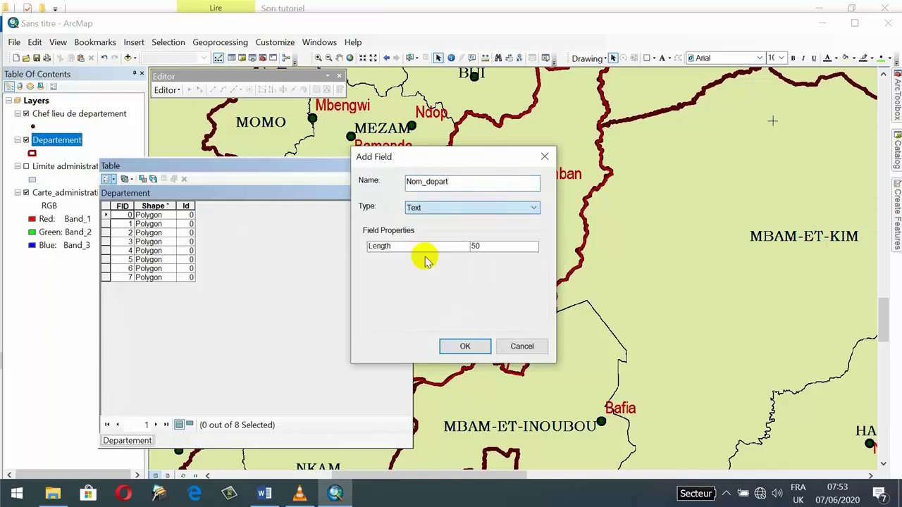
left_click(486, 246)
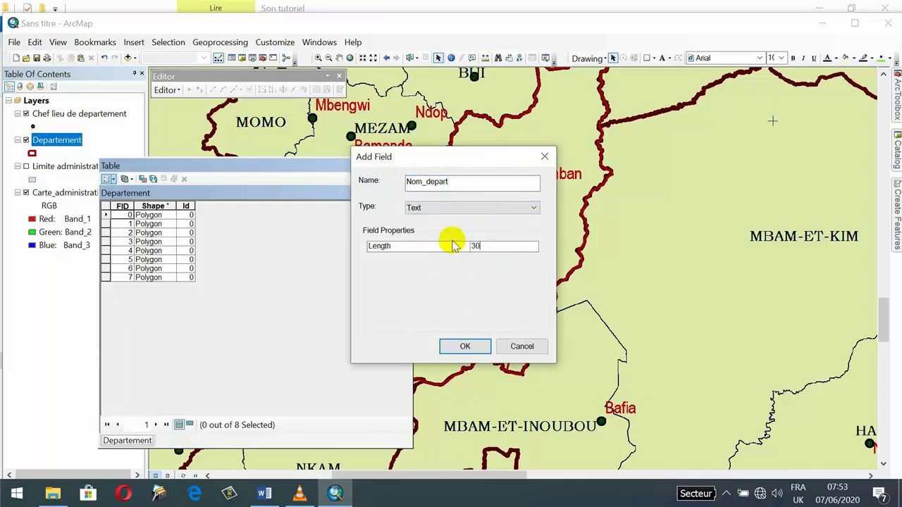
left_click_drag(485, 245, 465, 246)
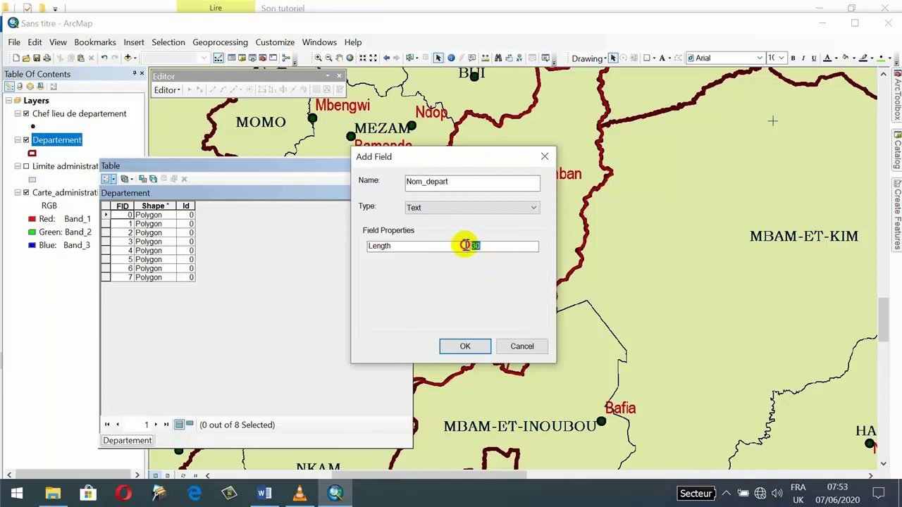
left_click(457, 345)
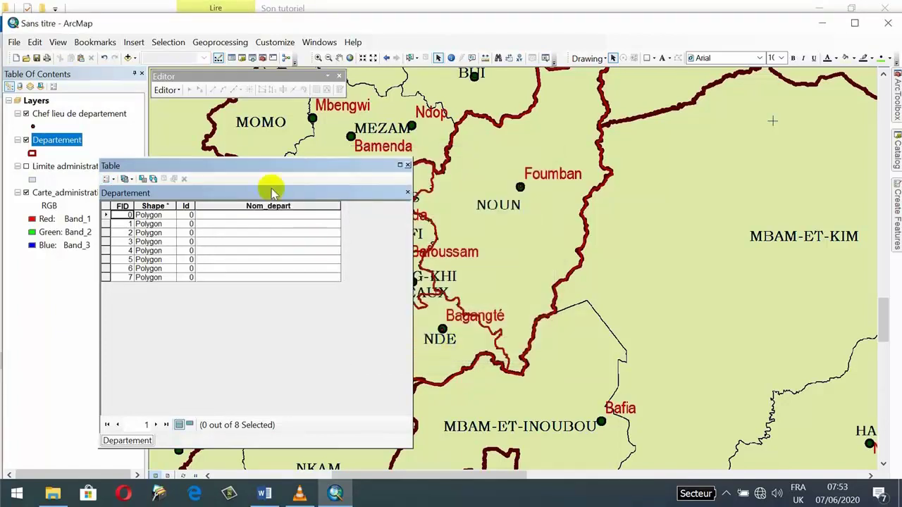
Step: Move the attribute table clear of the departments on the map and start an edit session on the Departement layer
left_click_drag(198, 167, 141, 276)
right_click(57, 141)
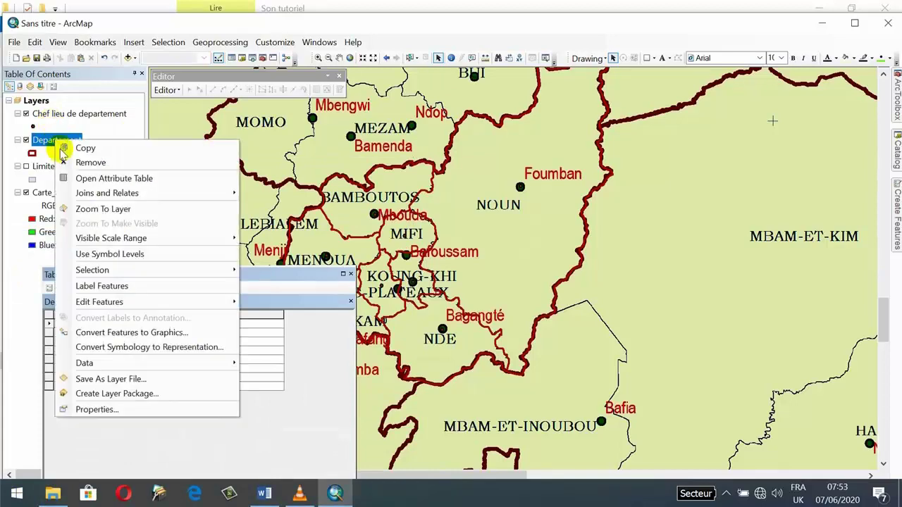
mouse_move(167, 302)
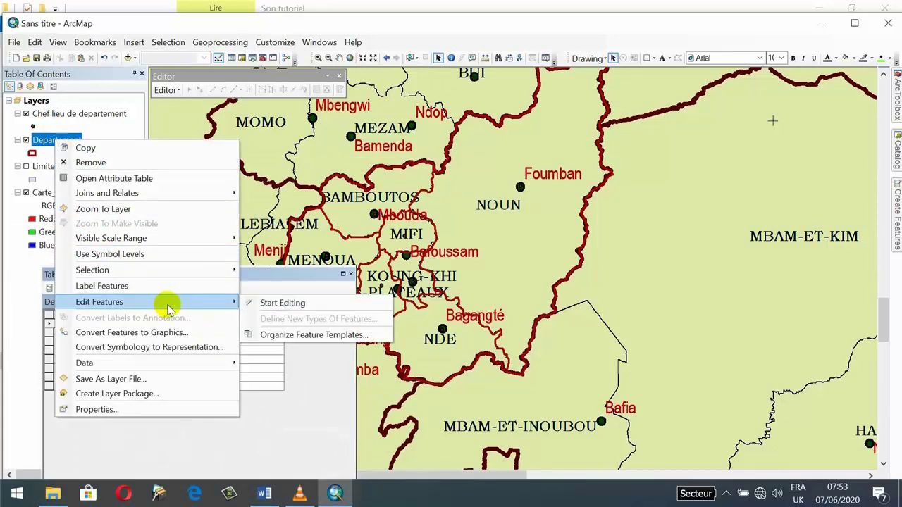
left_click(281, 304)
left_click(528, 409)
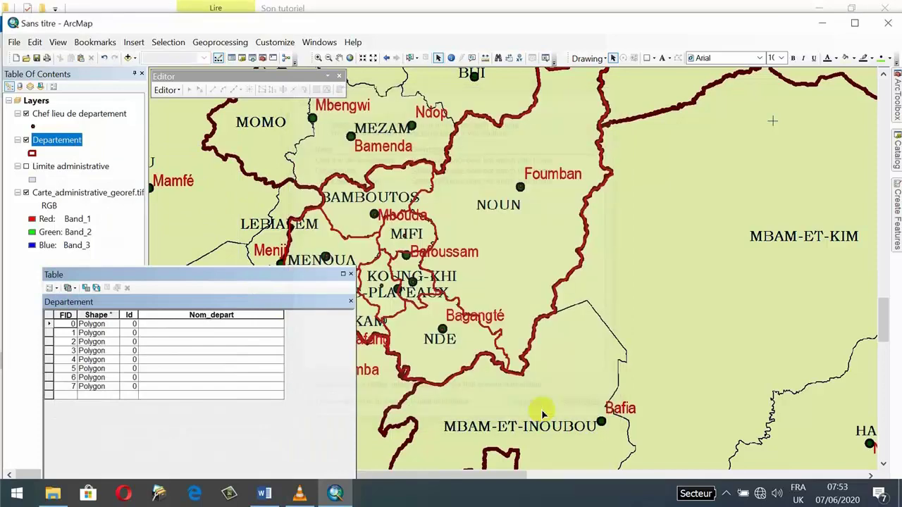
Step: Select the Noun and Nde polygons in turn and enter Noun for FID 0 and Ndé for FID 7 in Nom_depart
left_click(518, 271)
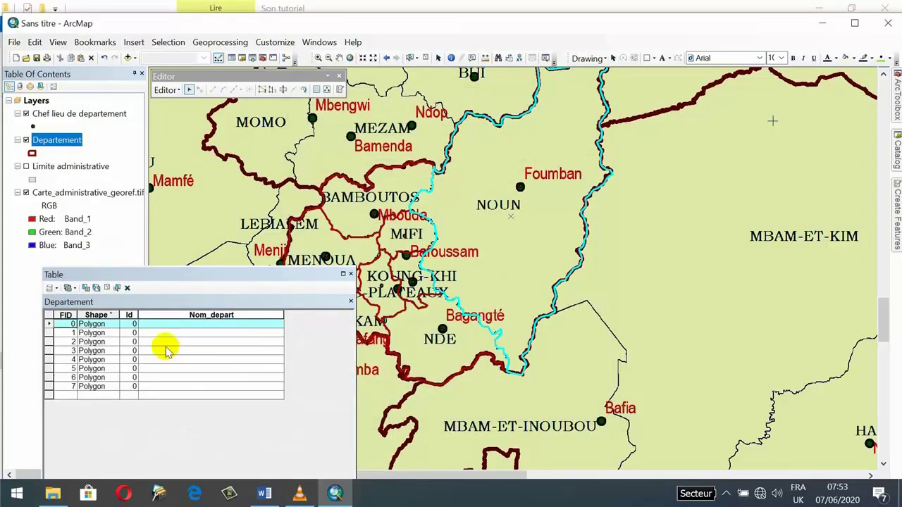
left_click(146, 324)
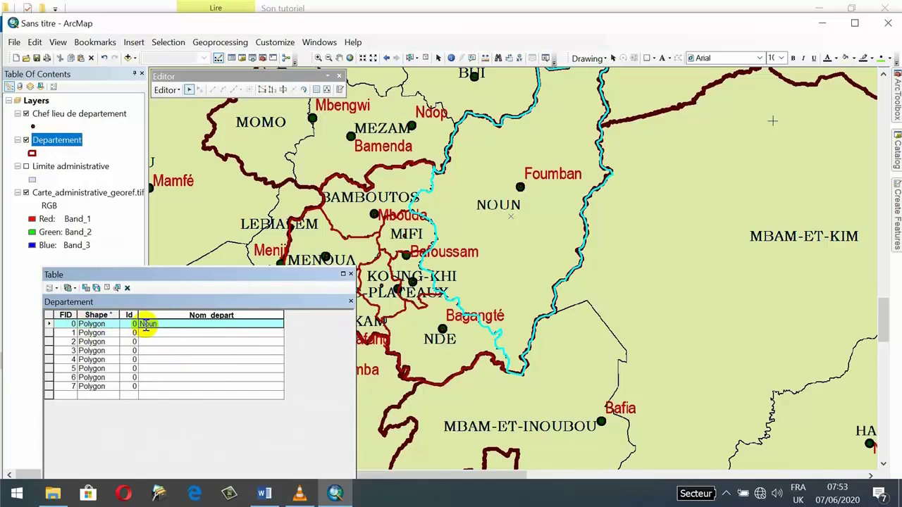
left_click_drag(452, 197, 525, 196)
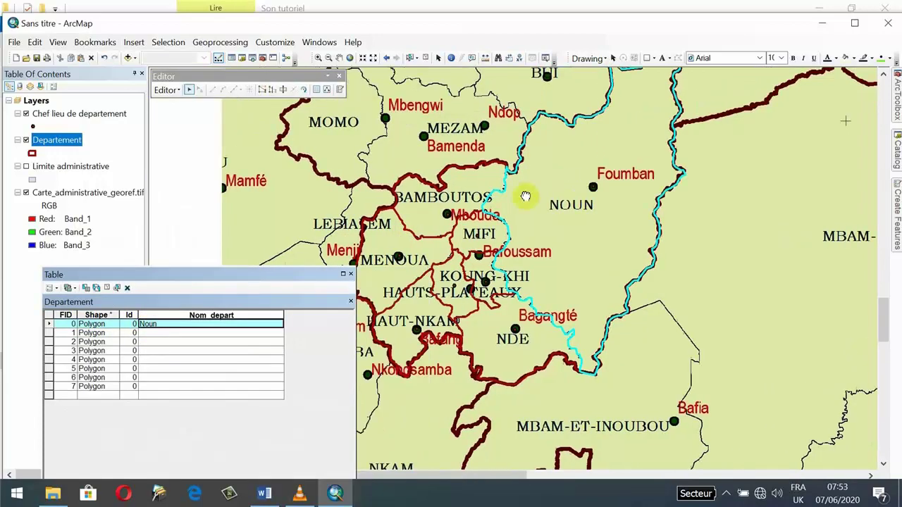
left_click(504, 356)
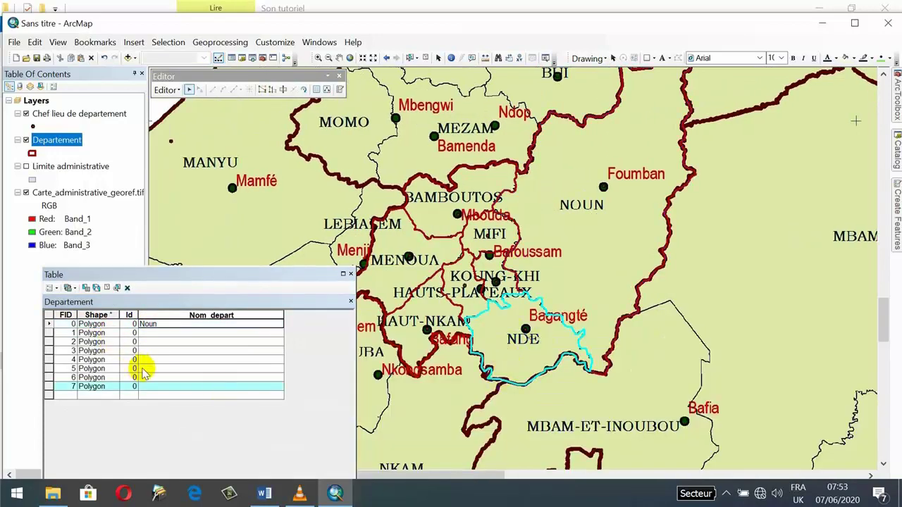
left_click(146, 387)
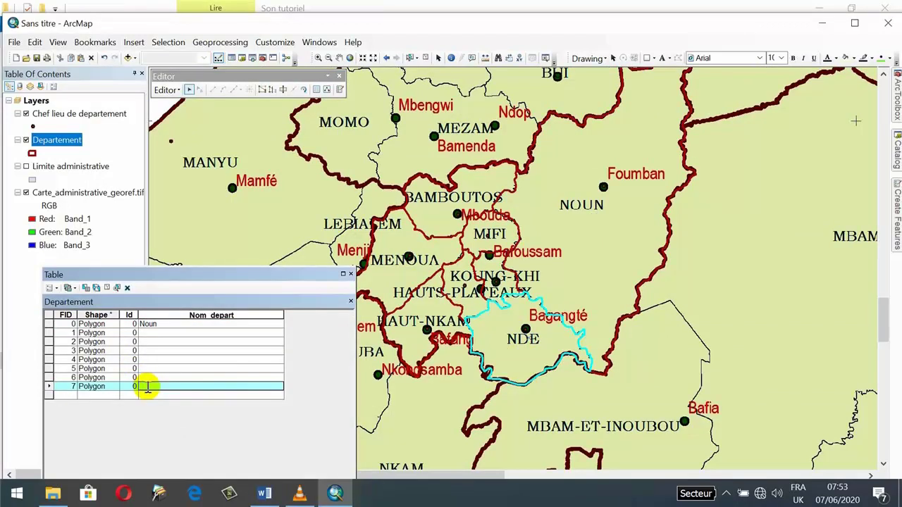
type("N")
key("super+space")
type("dé")
Step: Select the Hauts-Plateaux polygon and enter Hauts-plateau in the Nom_depart field of its record, FID 6
left_click(456, 278)
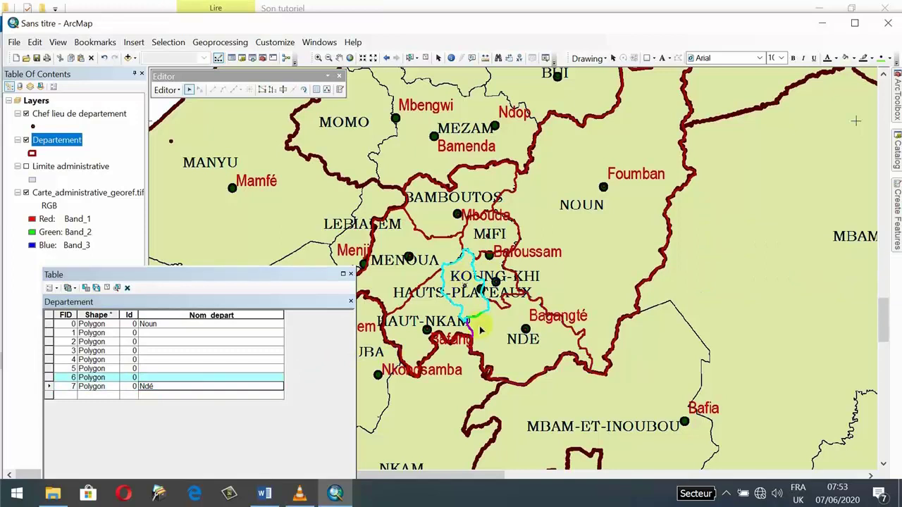
left_click(151, 379)
left_click(146, 378)
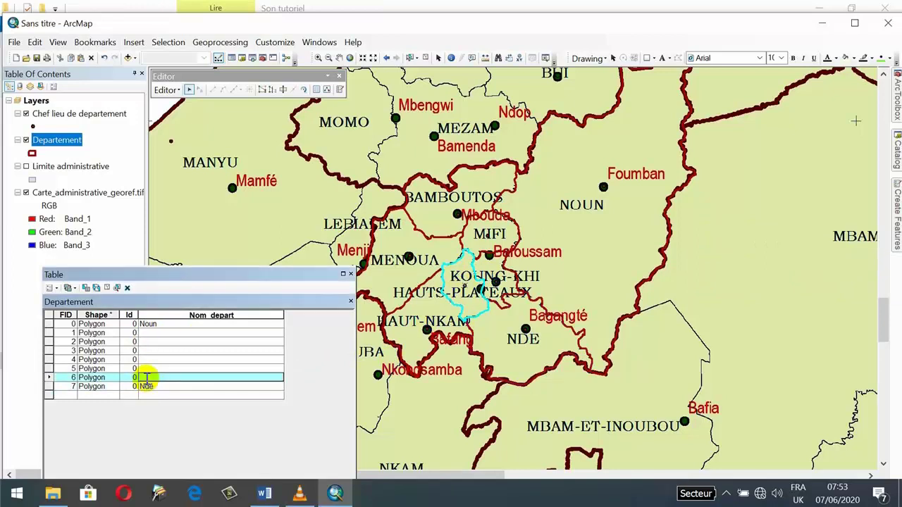
type("Hauts-plateau")
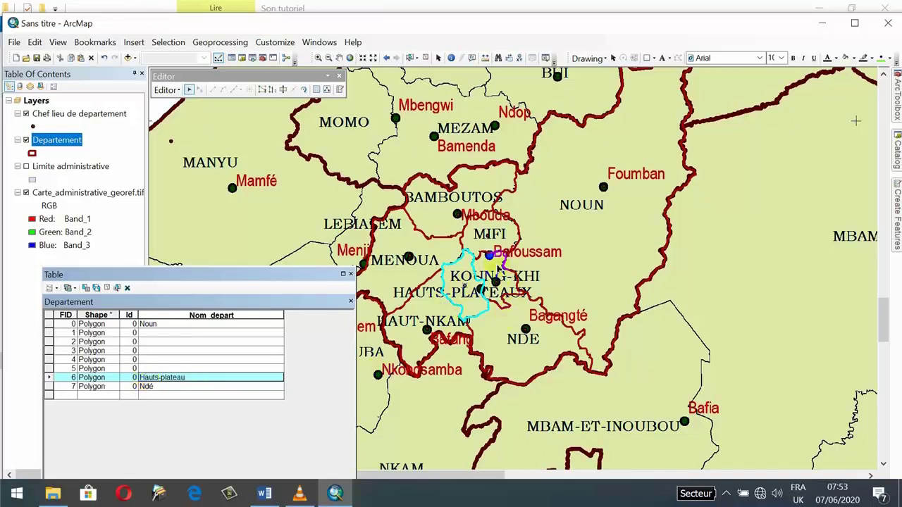
Step: Enter Nkoung-Khi for FID 5 and Mifi for FID 4 in the Nom_depart field
left_click(141, 367)
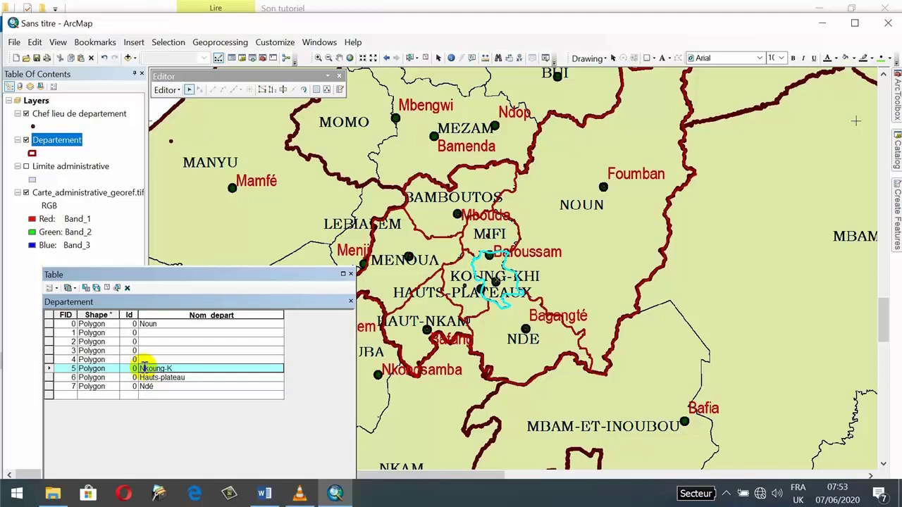
left_click(147, 359)
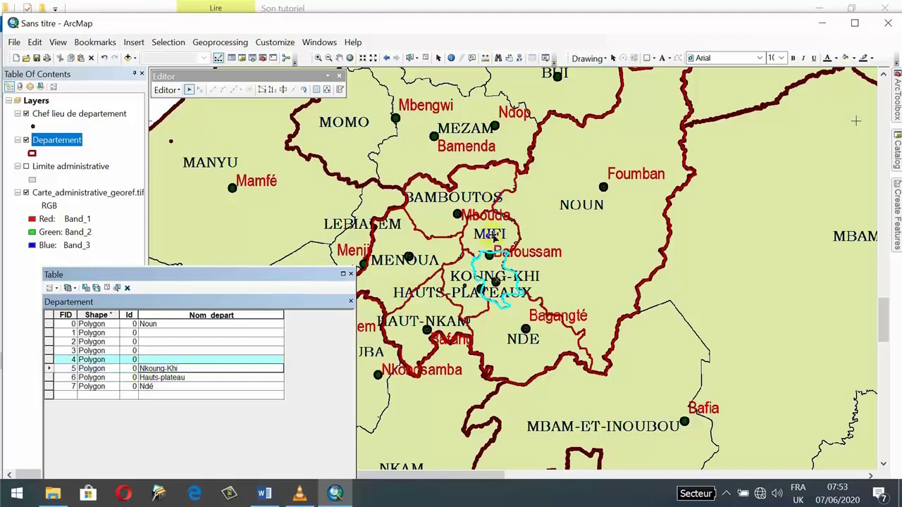
left_click(151, 360)
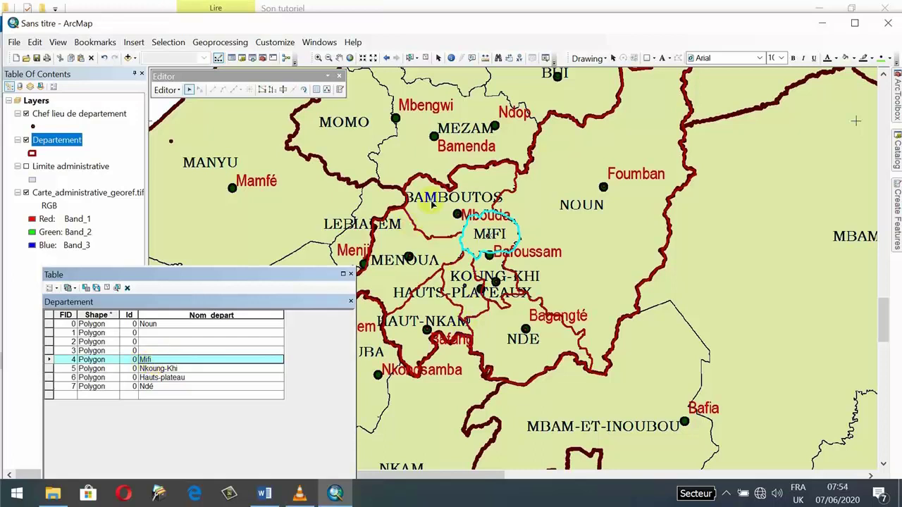
Step: Enter Mbamboutos for FID 1 and Menoua for FID 2, the Bamboutos and Menoua polygons, in the Nom_depart field
left_click(148, 333)
left_click(147, 334)
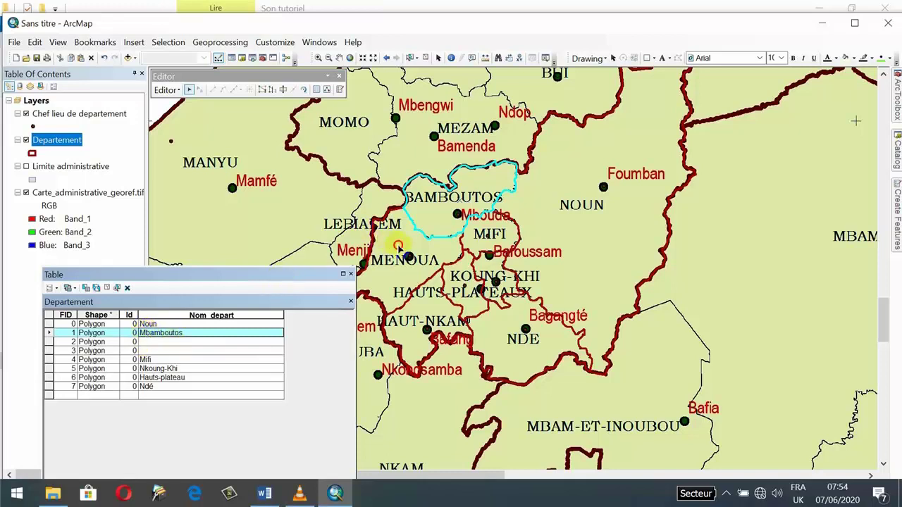
left_click(397, 241)
left_click(147, 343)
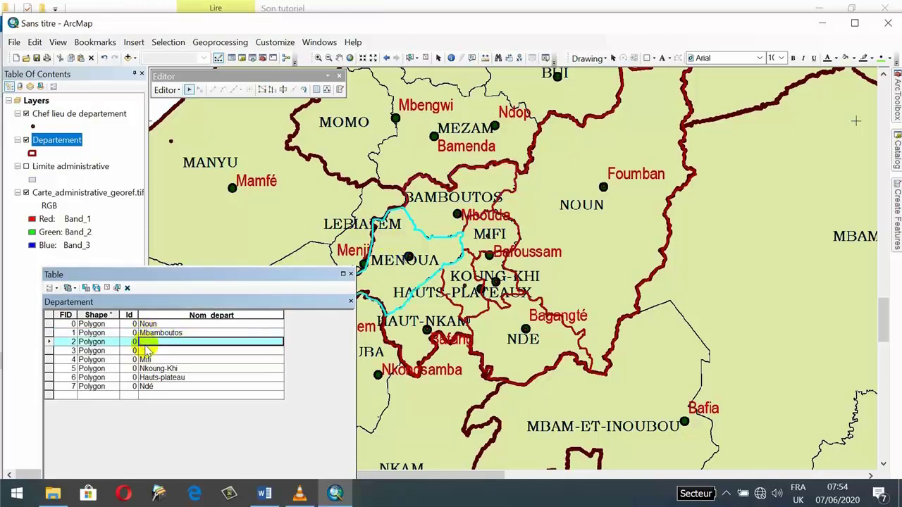
type("Menoua")
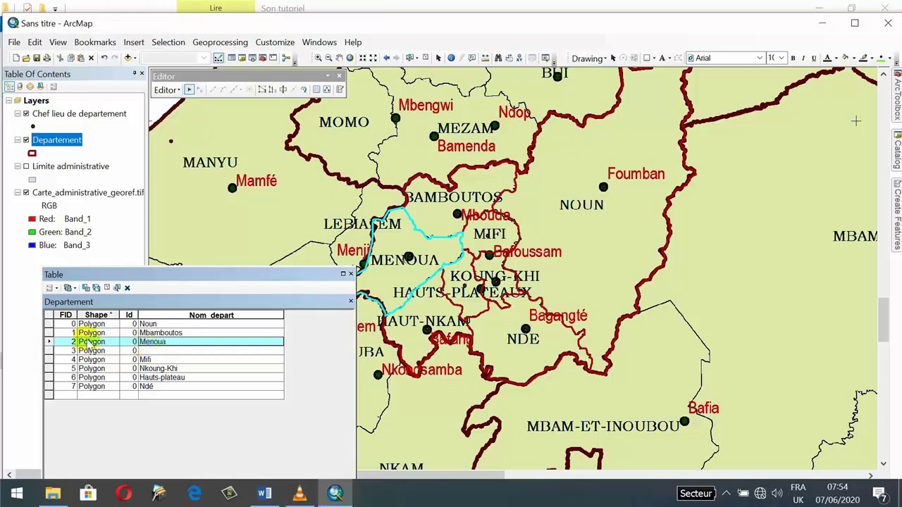
Step: Select the record with FID 3 and enter Haut-Nkam in its Nom_depart field
left_click(49, 350)
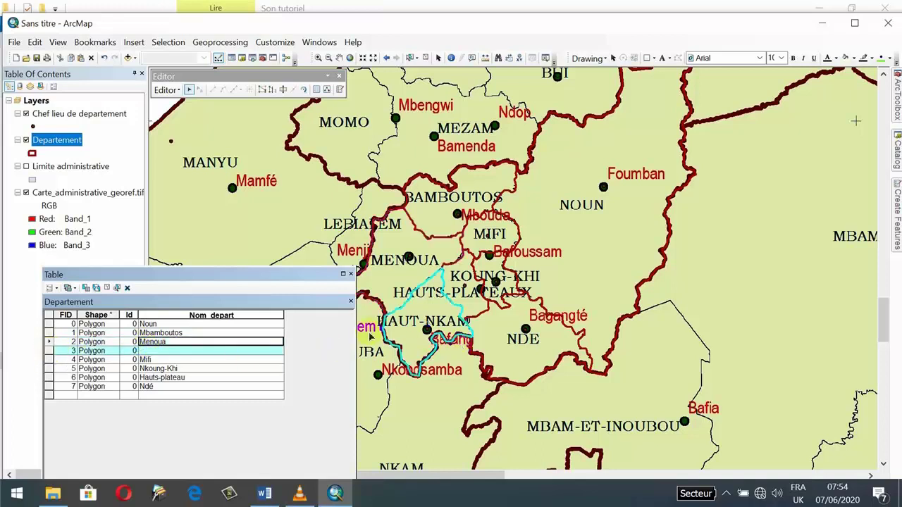
left_click(144, 350)
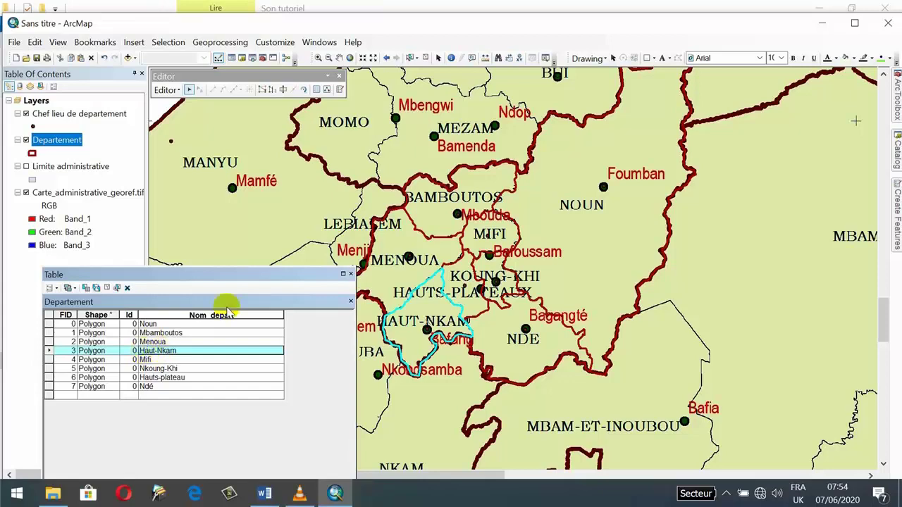
left_click_drag(442, 369, 511, 317)
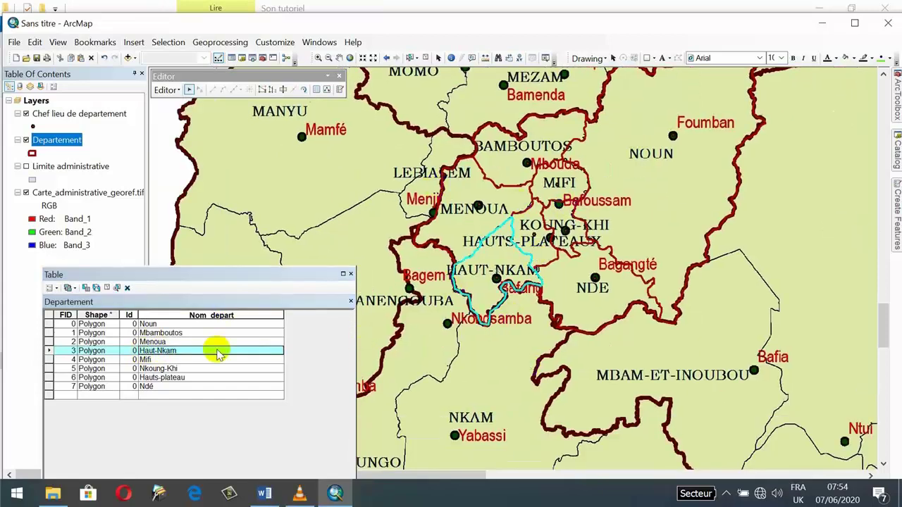
Step: Close the Departement attribute table, then save the department name edits and stop the edit session
left_click_drag(199, 279, 239, 181)
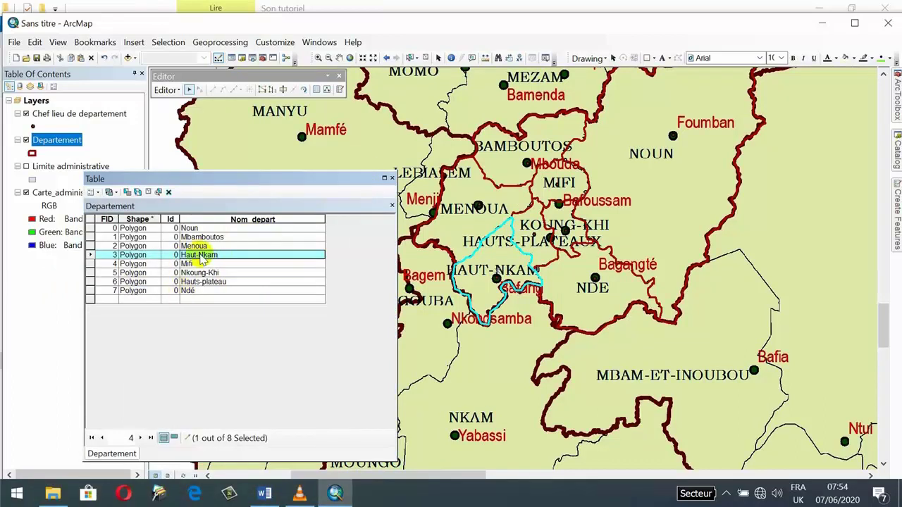
left_click(391, 177)
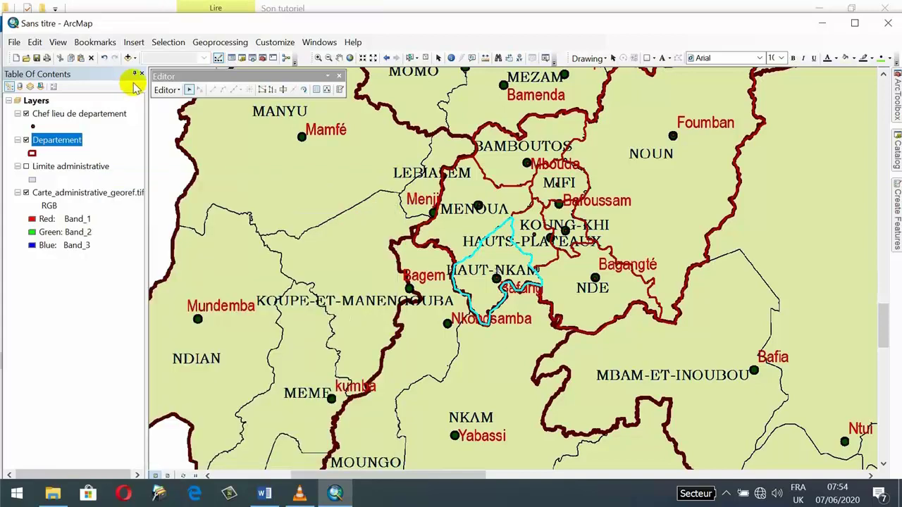
left_click(164, 89)
left_click(187, 135)
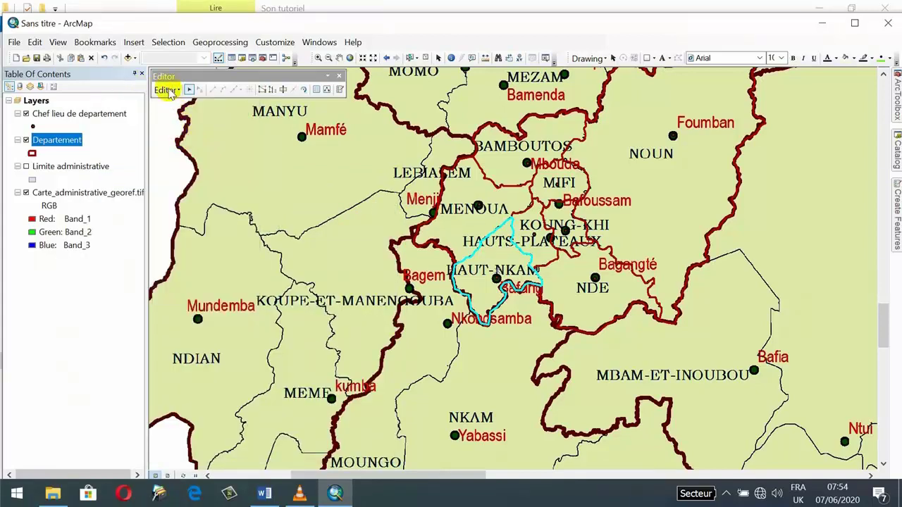
left_click(170, 89)
left_click(191, 119)
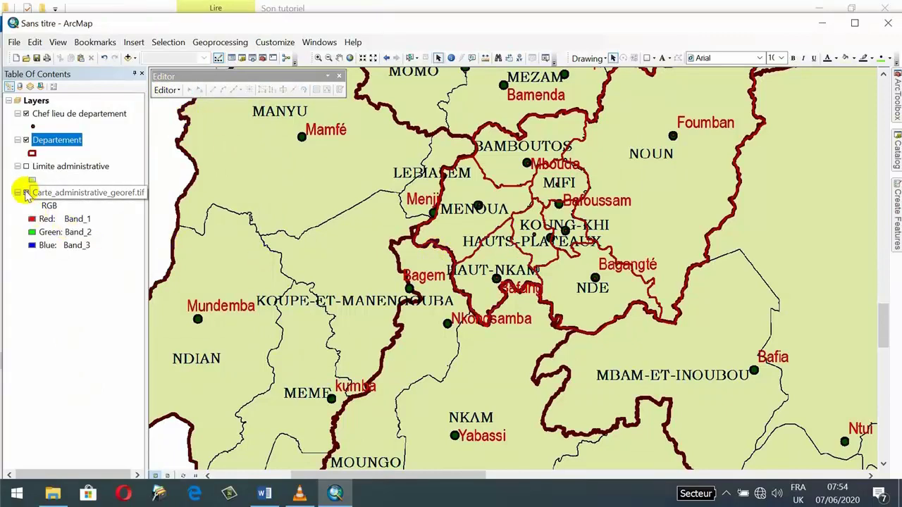
Step: Hide the Carte_administrative_georef.tif layer, then check the labelling task in the tutorial outline in Word and return to ArcMap
left_click(26, 193)
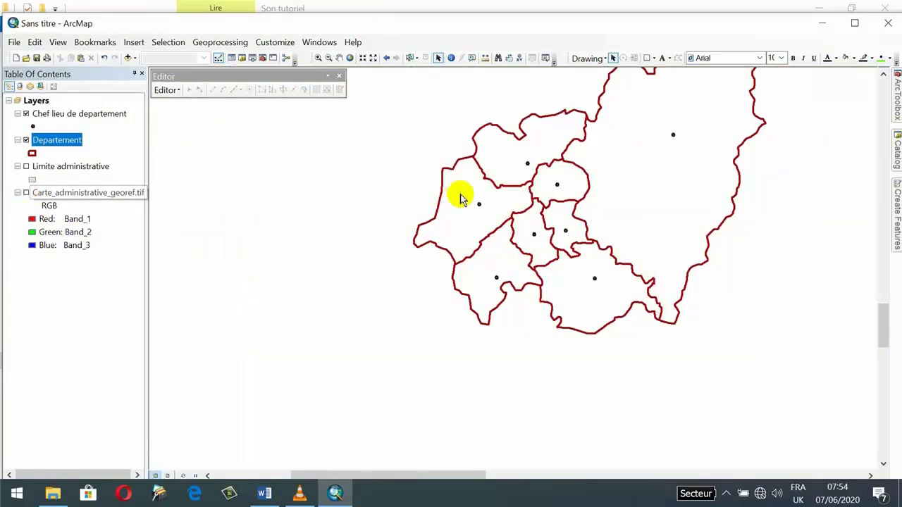
scroll(459, 195, "up", 1)
left_click_drag(459, 195, 288, 288)
left_click_drag(415, 238, 453, 227)
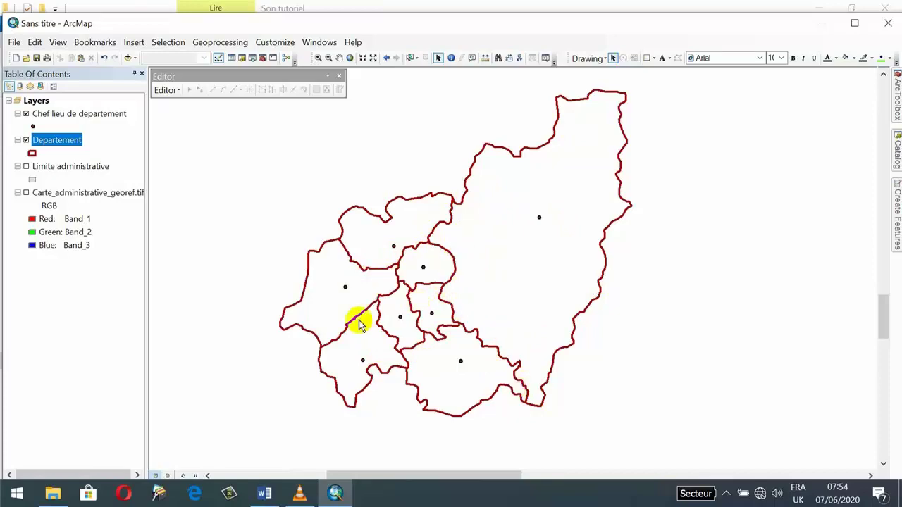
left_click(264, 493)
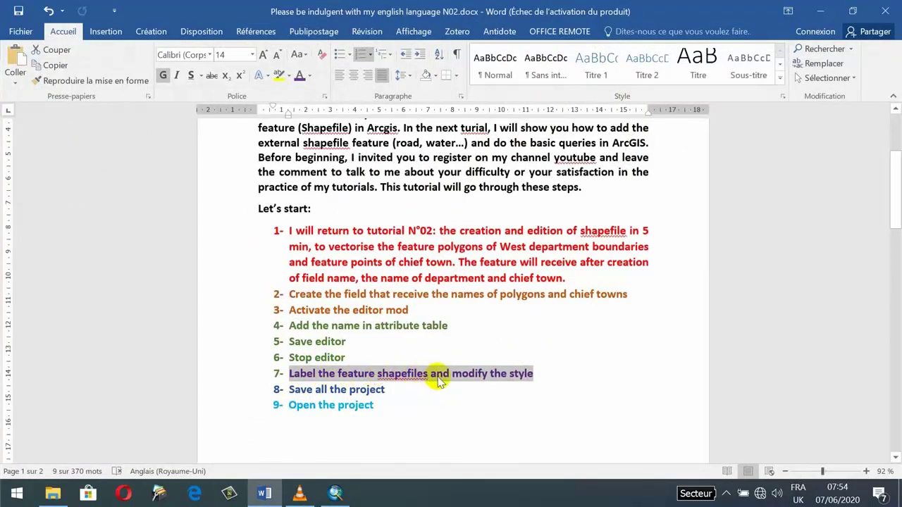
left_click(821, 10)
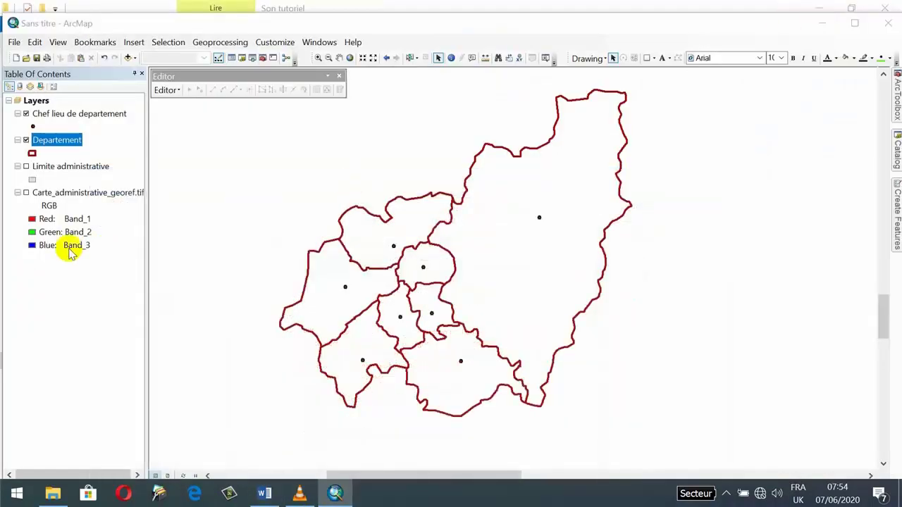
Step: Turn on feature labels for the Chef lieu de departement layer with Nom as the label field
left_click(55, 115)
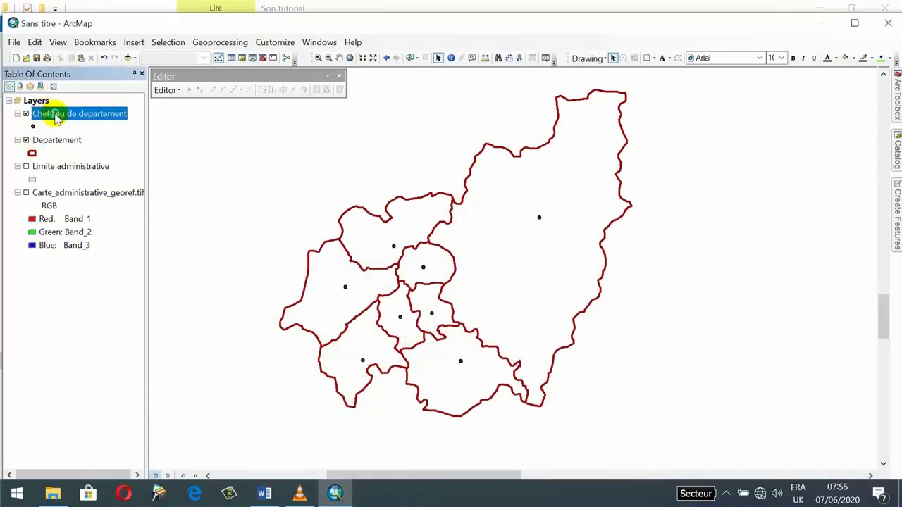
right_click(56, 117)
left_click(109, 385)
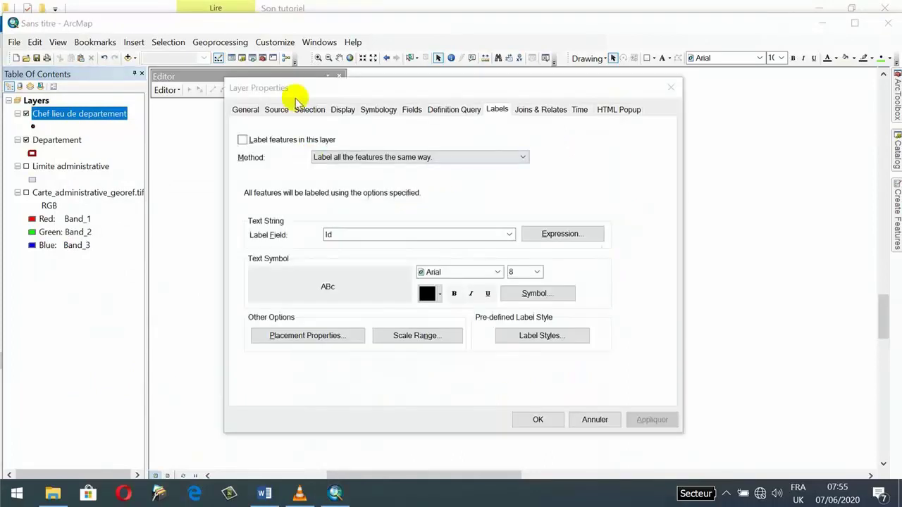
left_click_drag(306, 89, 317, 53)
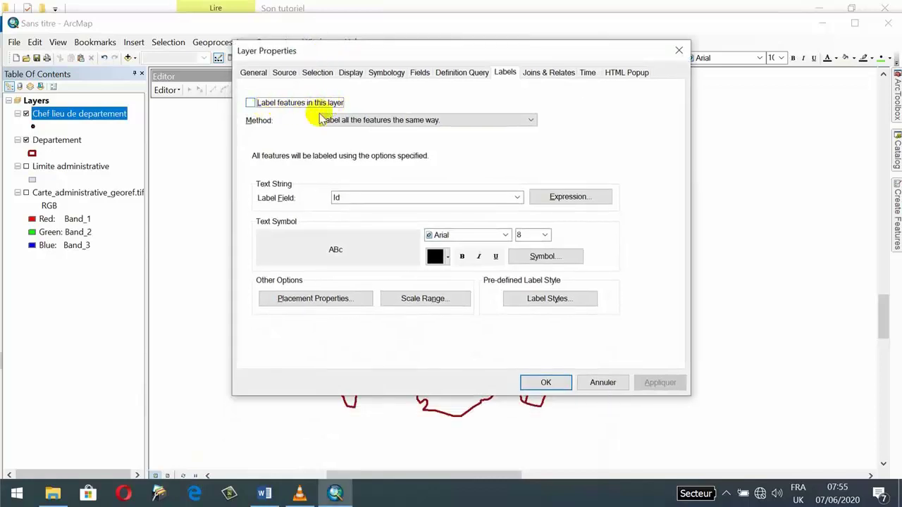
left_click(250, 102)
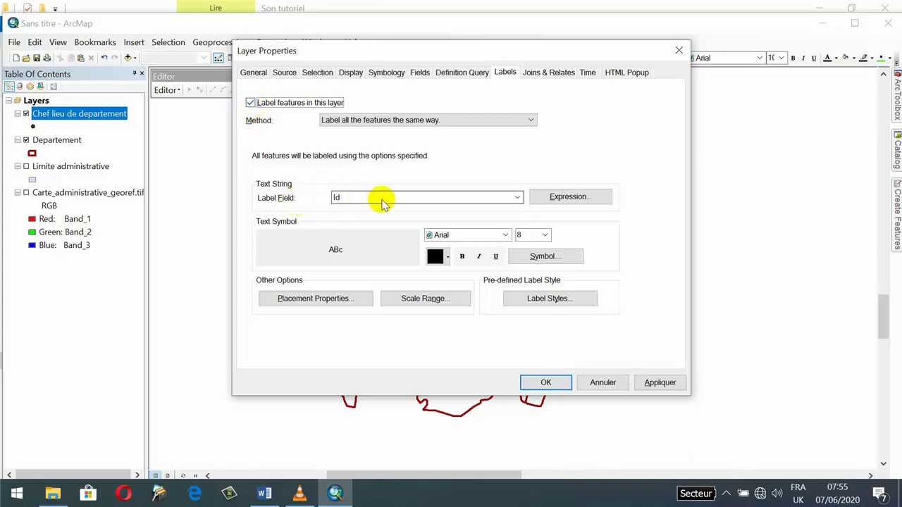
left_click(516, 198)
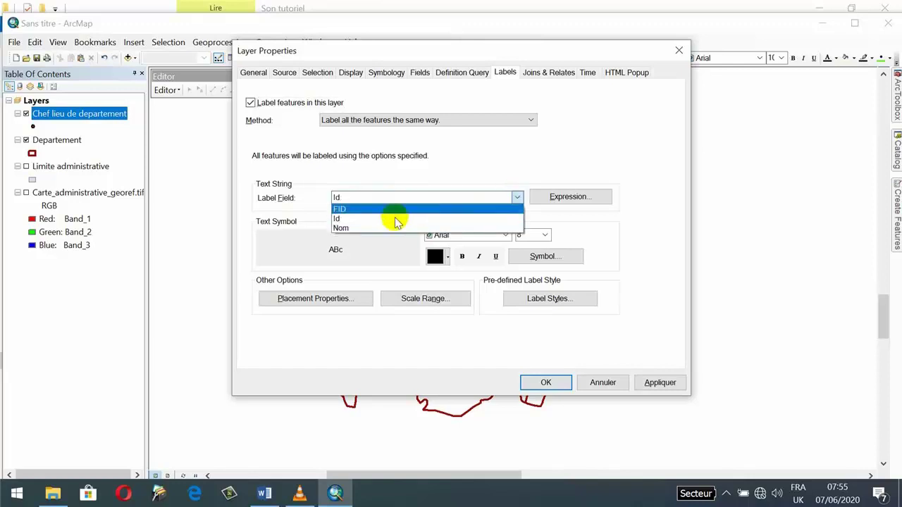
left_click(365, 230)
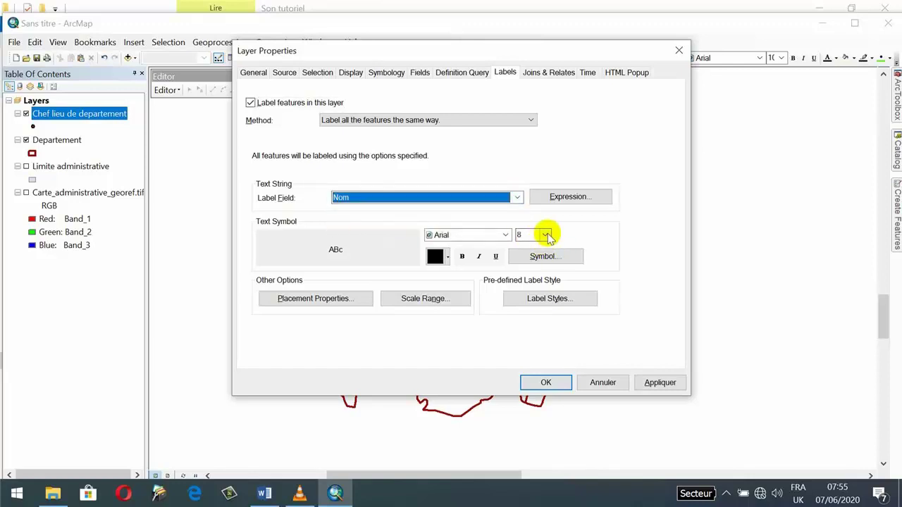
Step: Change the Chef lieu de departement label text colour to dark purple and apply the label settings
left_click(447, 257)
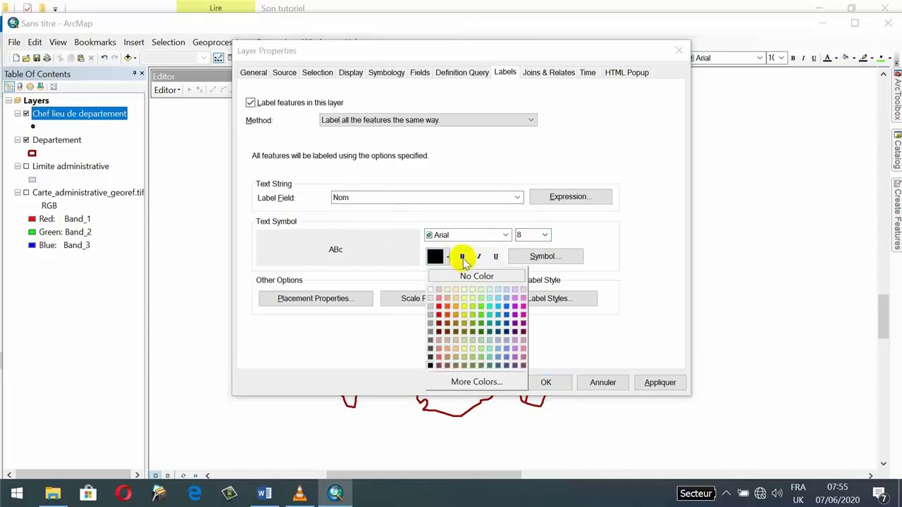
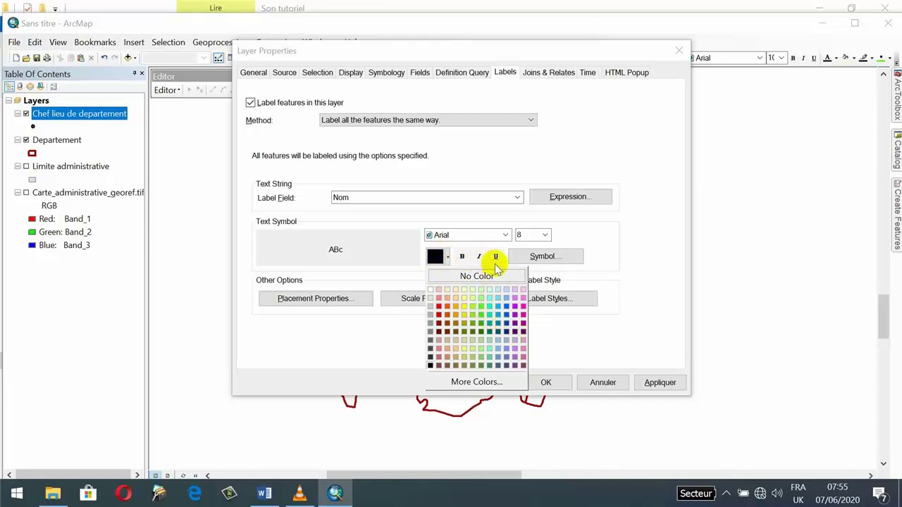
left_click(524, 334)
left_click(545, 235)
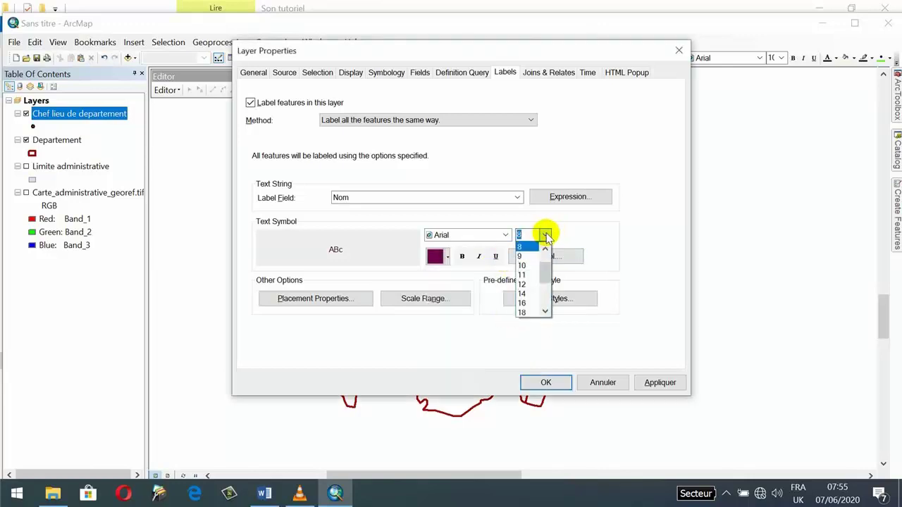
left_click(573, 356)
left_click(657, 381)
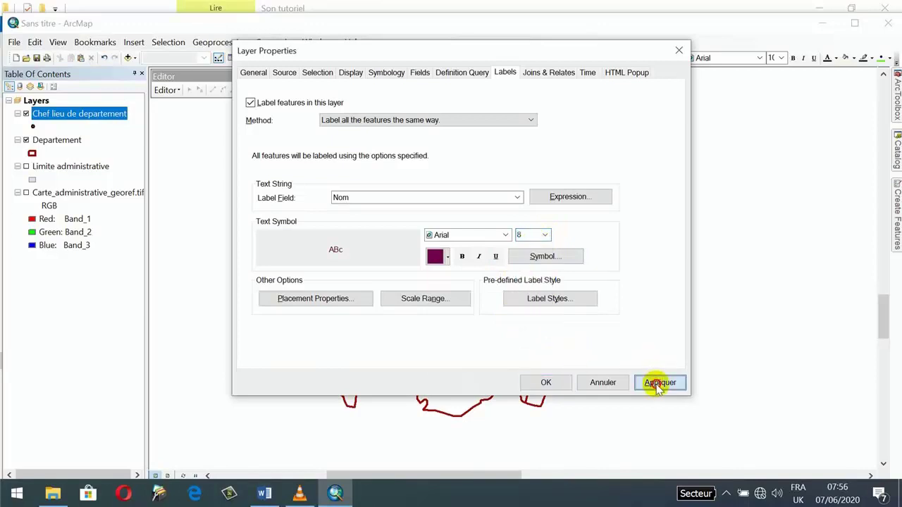
left_click(547, 382)
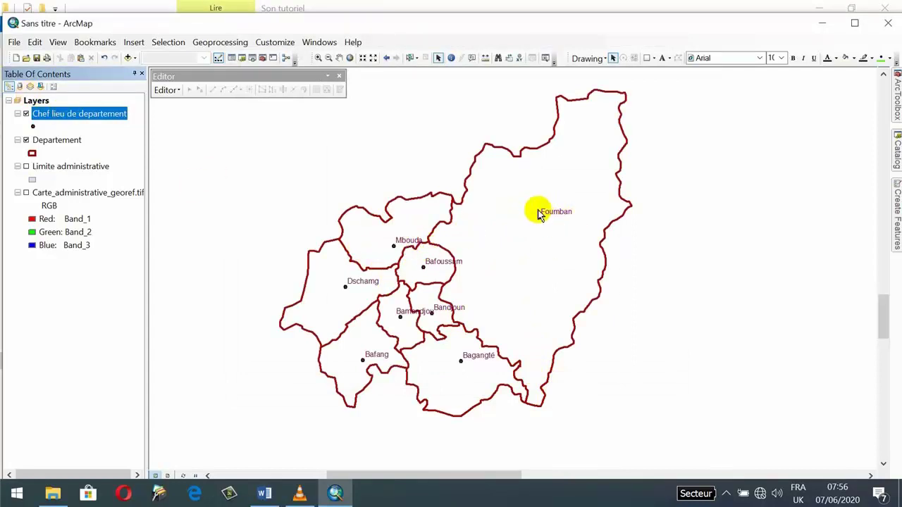
Step: Browse the initial point placement options available for the Chef lieu de departement labels
right_click(59, 113)
left_click(112, 380)
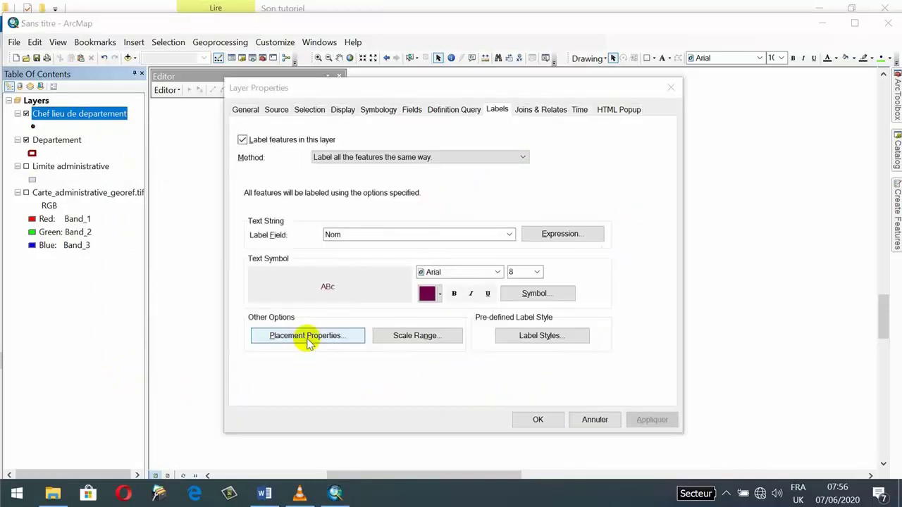
left_click(323, 336)
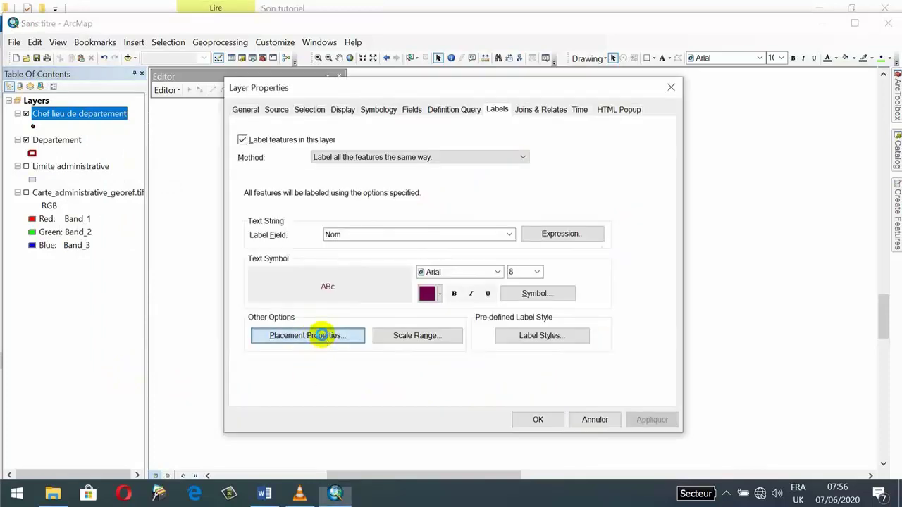
left_click(474, 190)
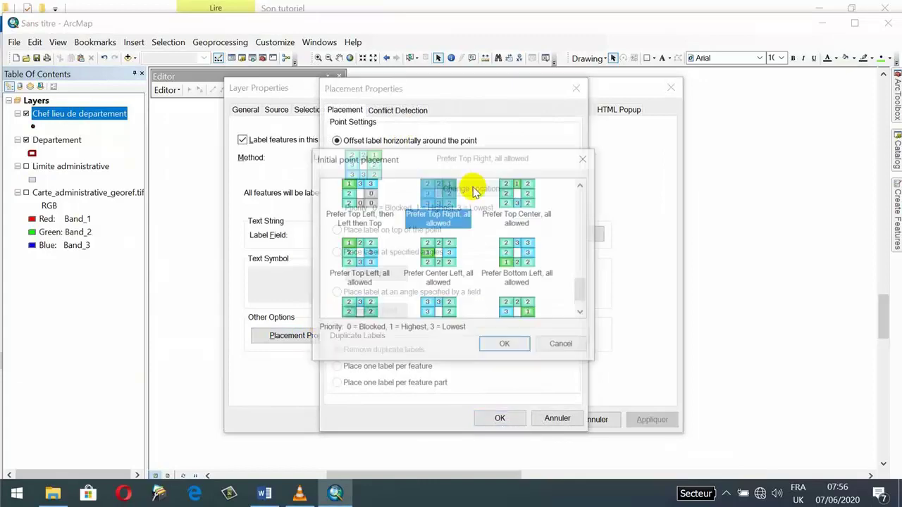
left_click_drag(582, 286, 582, 187)
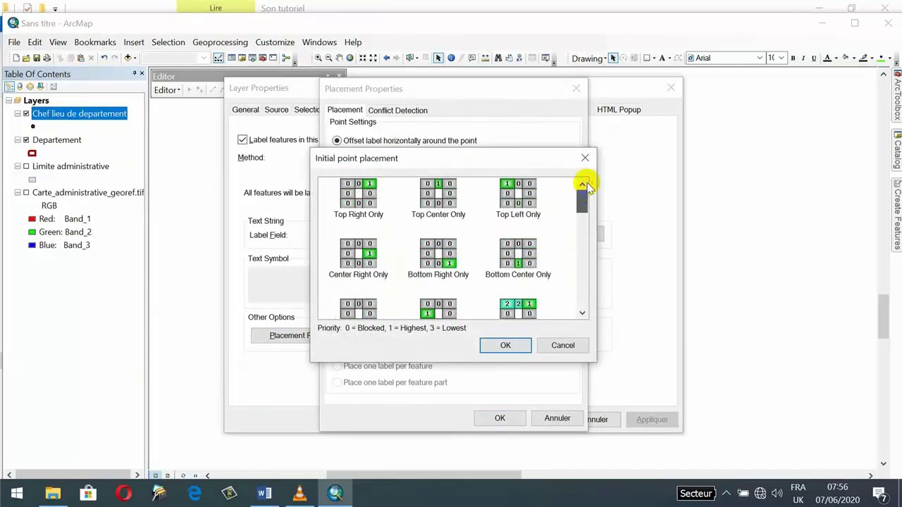
left_click(439, 197)
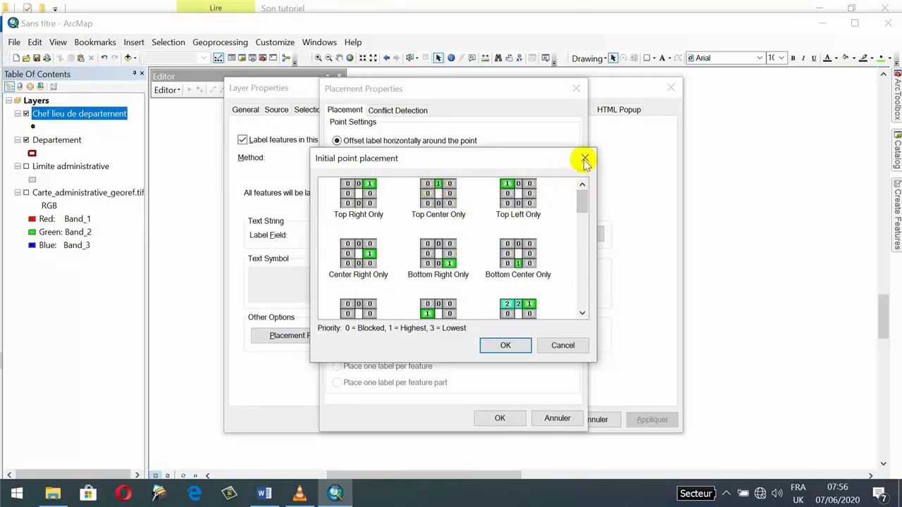
scroll(519, 291, "down", 5)
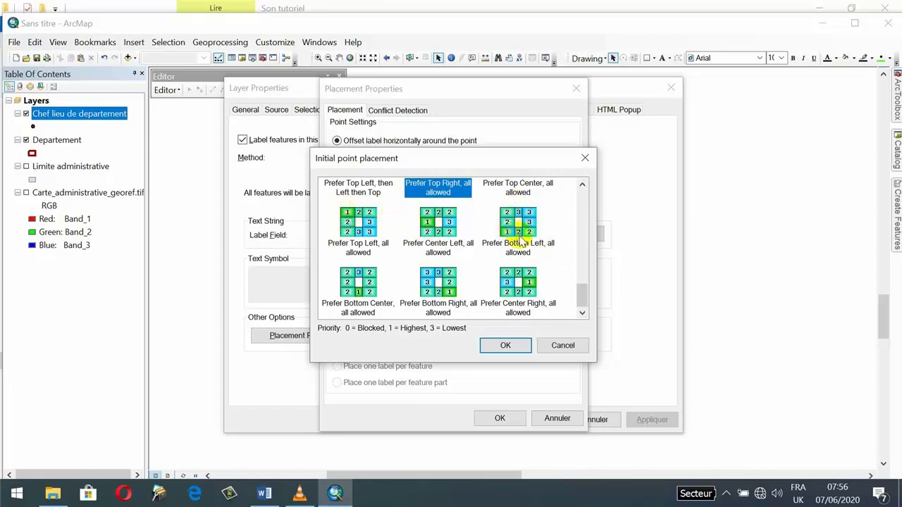
left_click(585, 158)
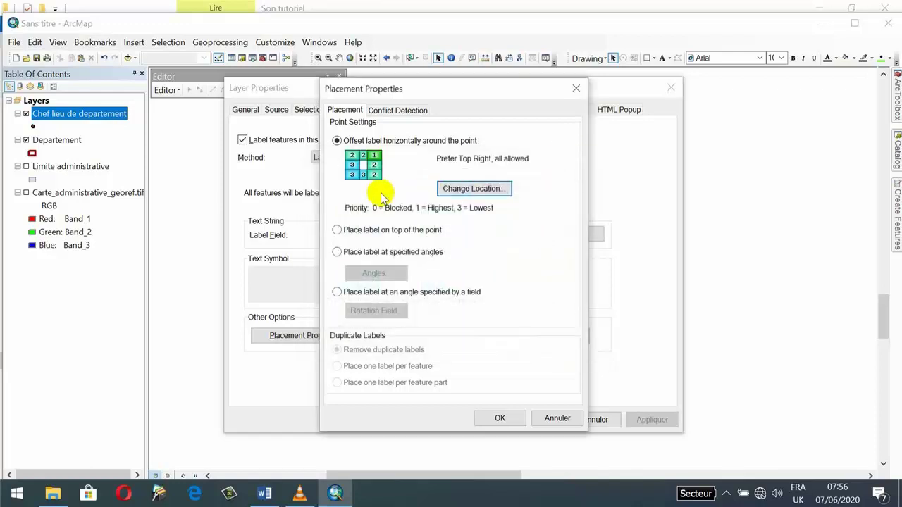
Step: Set the chief-town labels to be placed on top of the point and confirm the layer properties
left_click(407, 231)
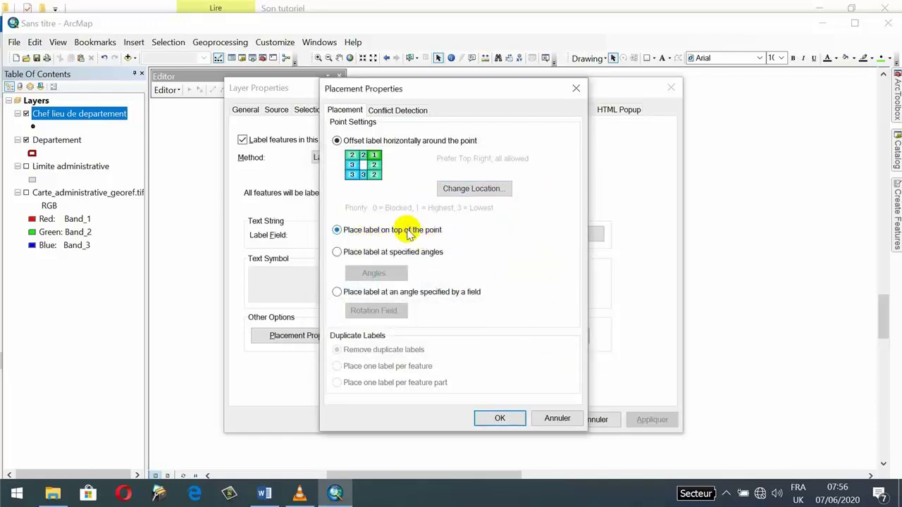
left_click(499, 419)
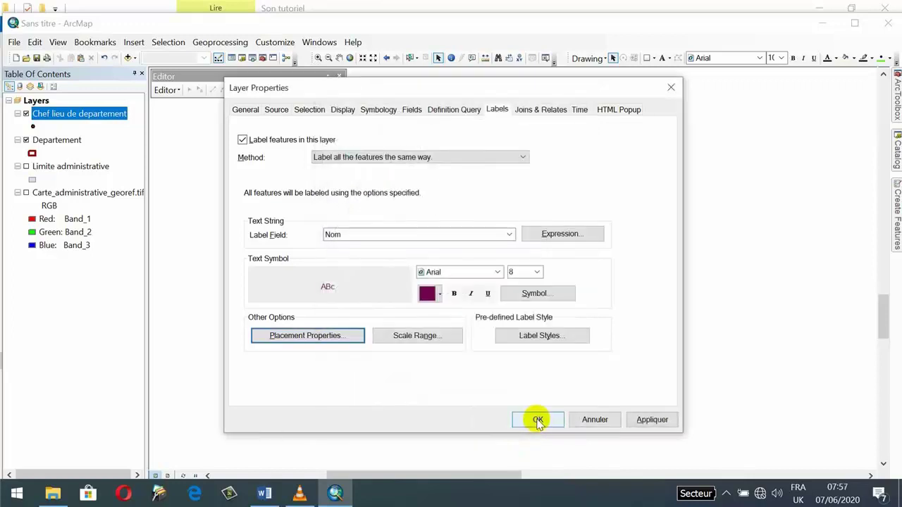
left_click(538, 418)
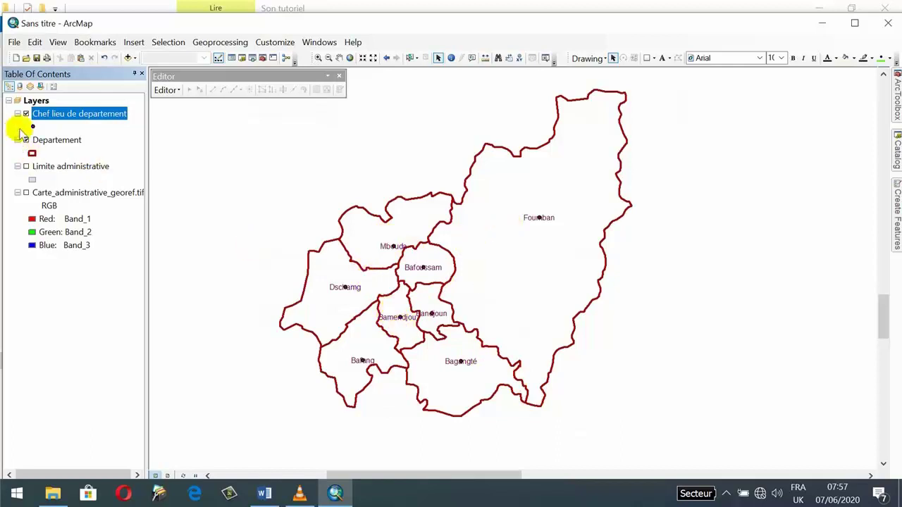
Step: Change the Chef lieu de departement point symbol to Square 1 with size 7
left_click(32, 126)
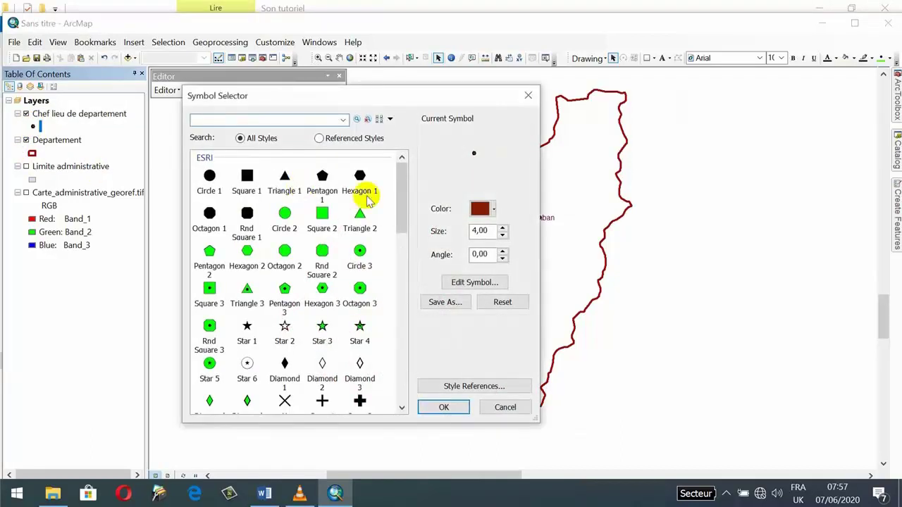
left_click(248, 179)
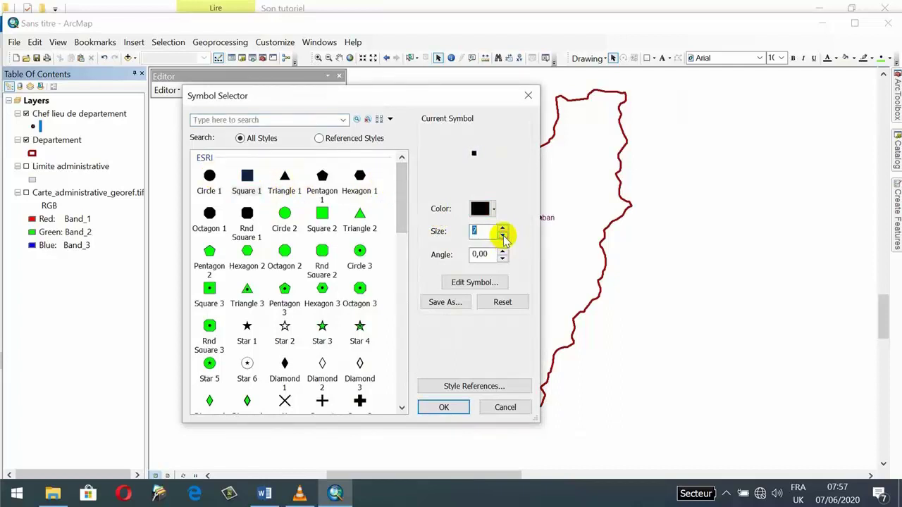
left_click(457, 408)
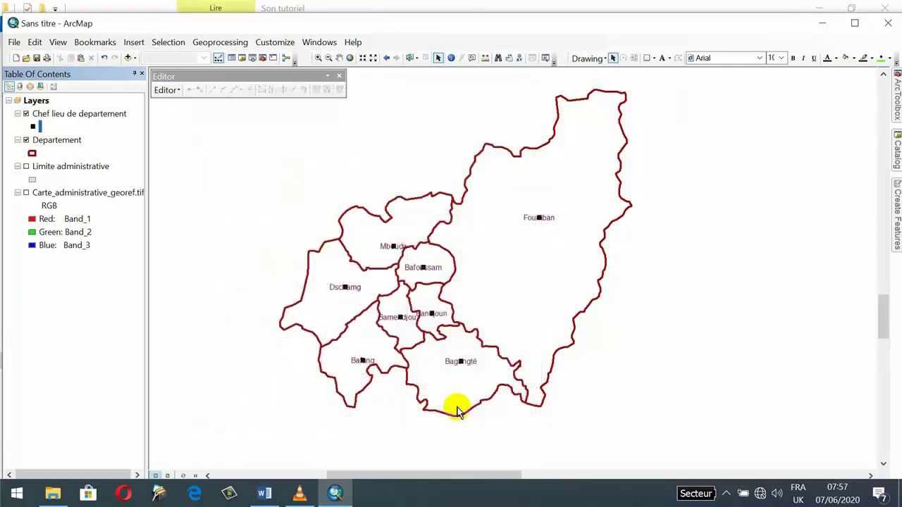
Step: Set the font size of the Chef lieu de departement labels to 6
right_click(63, 118)
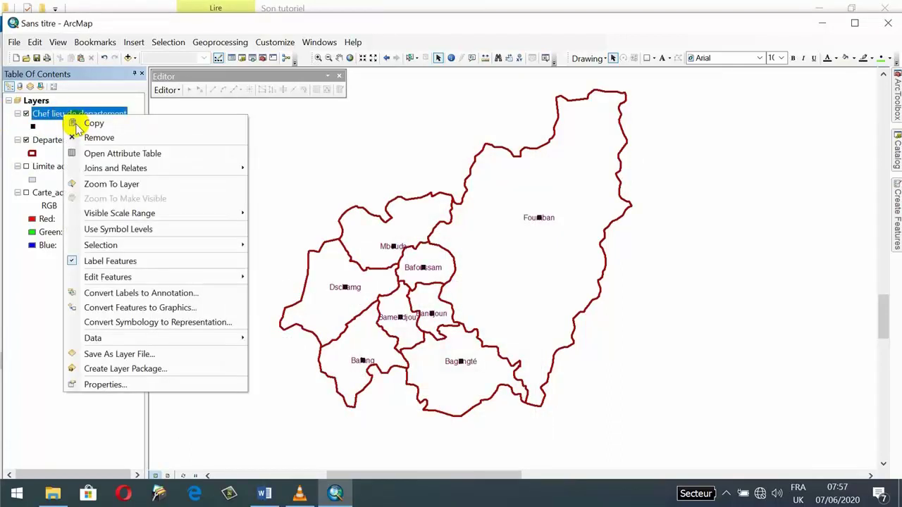
left_click(107, 383)
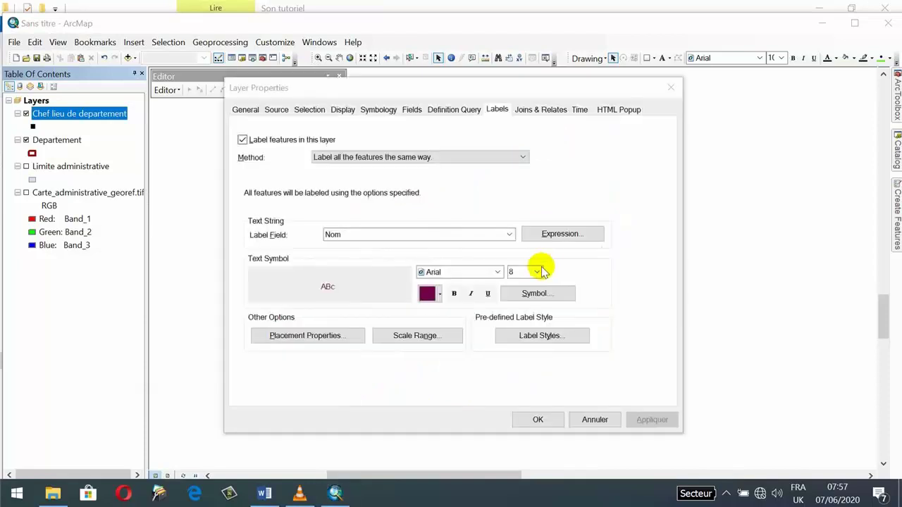
left_click(537, 272)
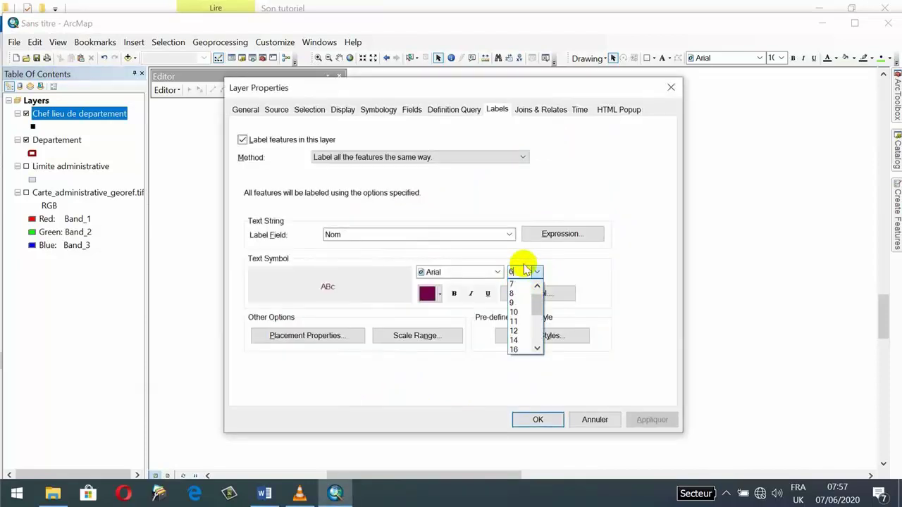
left_click(591, 277)
left_click(536, 418)
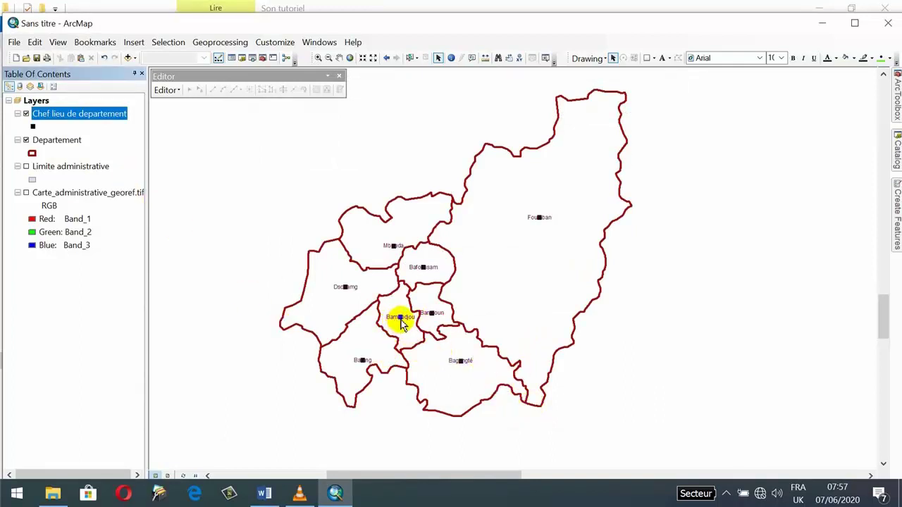
Step: Set the Chef lieu de departement label placement to be offset horizontally around the point
right_click(62, 116)
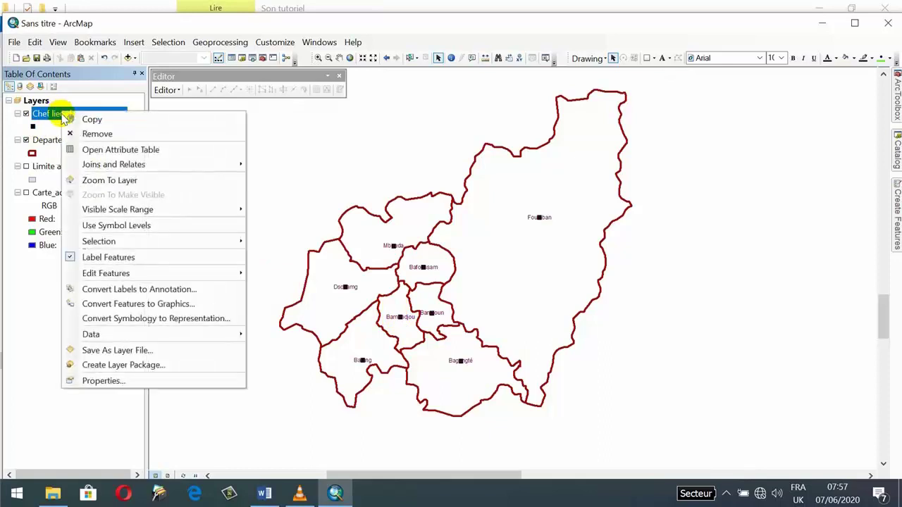
left_click(117, 381)
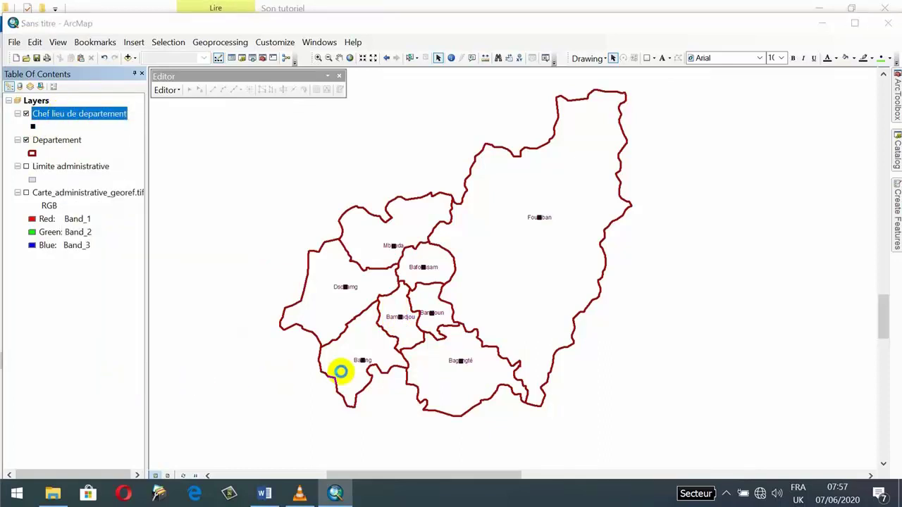
left_click(307, 336)
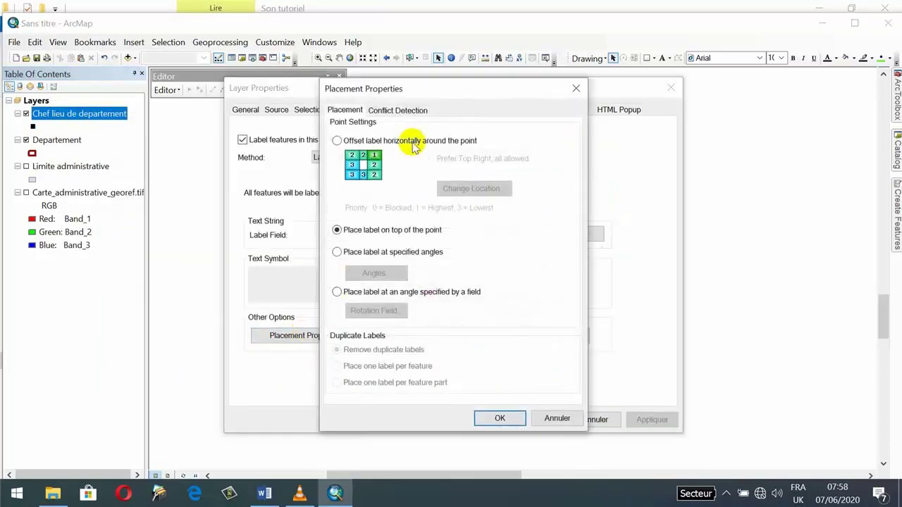
left_click(380, 141)
Step: Change the chief-town label location to Top Center Only and confirm the layer properties
left_click(471, 188)
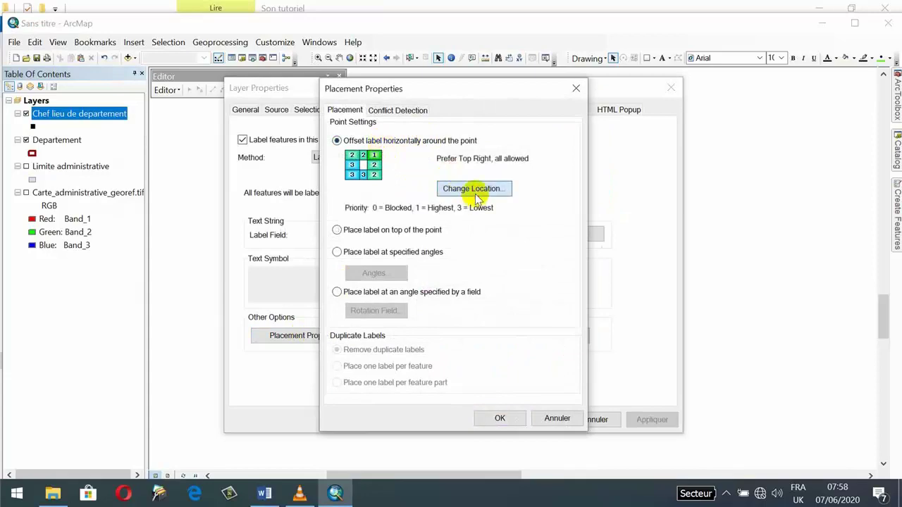
scroll(516, 239, "down", 5)
scroll(516, 245, "up", 5)
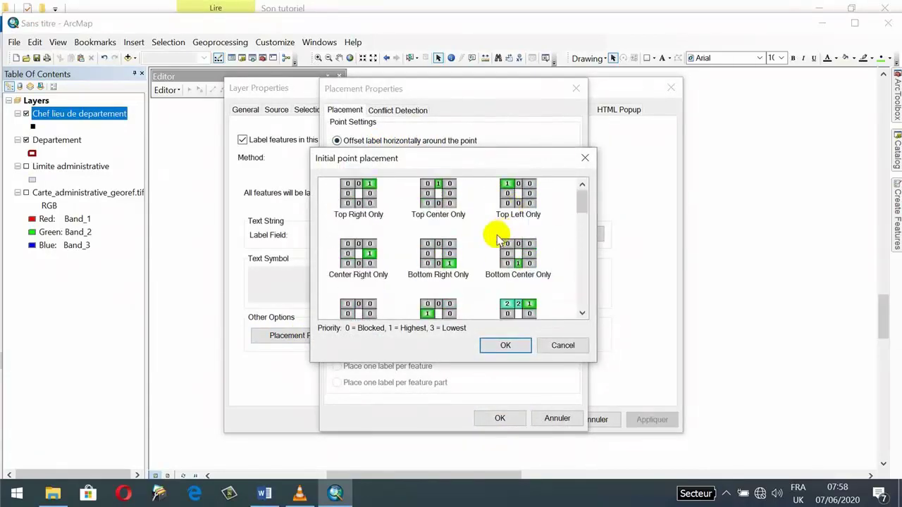
left_click(438, 193)
left_click(508, 345)
left_click(501, 418)
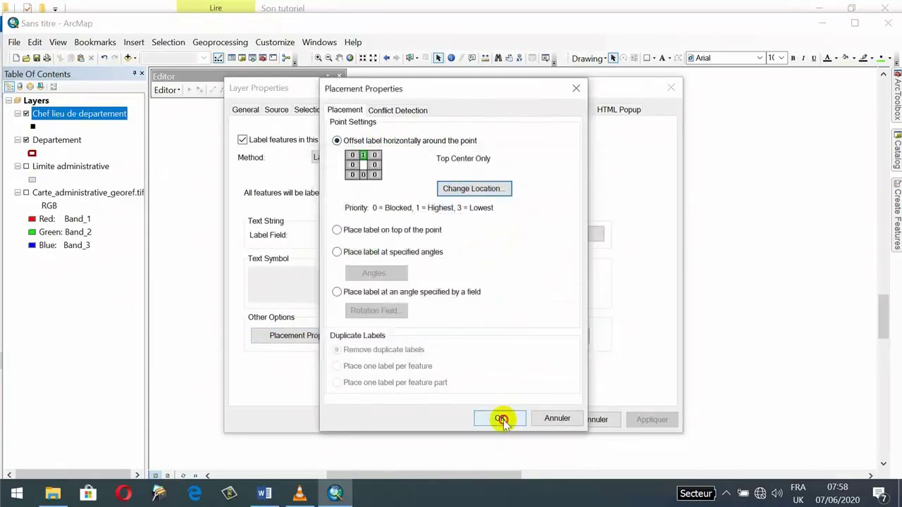
left_click(651, 419)
left_click_drag(470, 85, 525, 44)
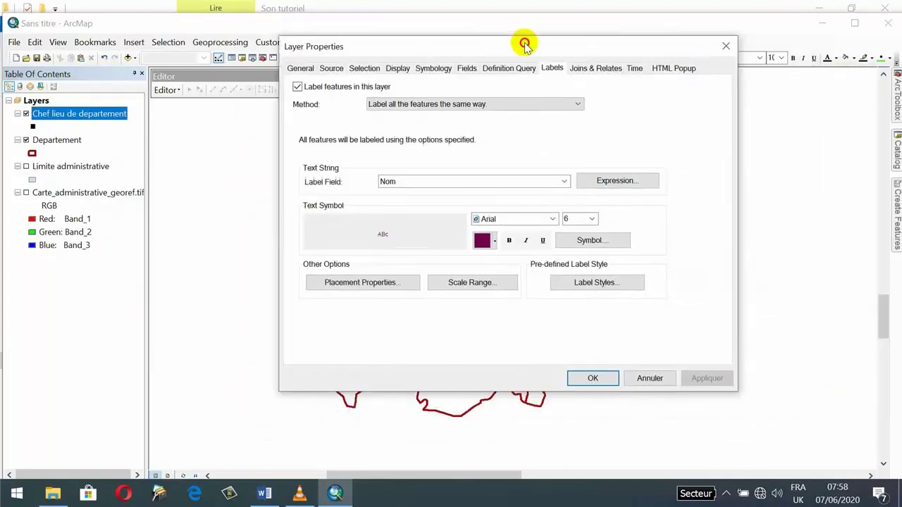
left_click(594, 377)
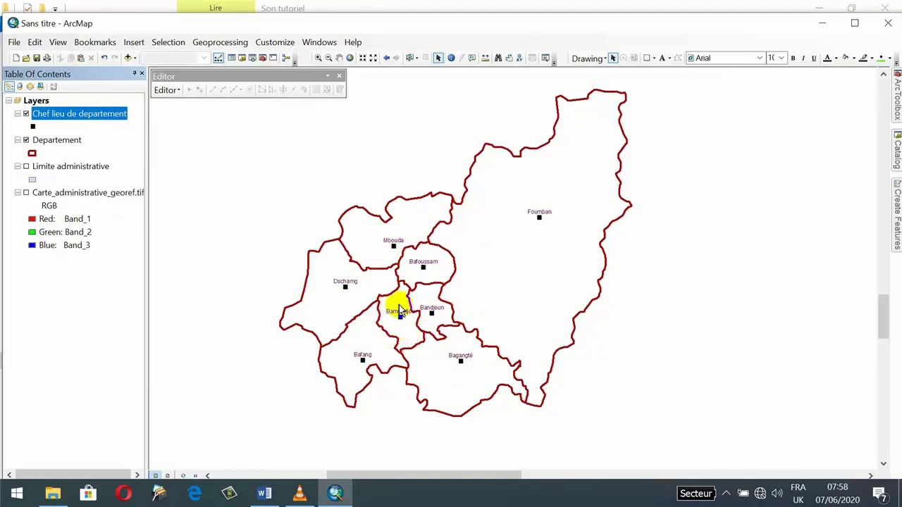
Step: Review the placement and conflict detection settings of the Chef lieu de departement labels, including the label weight, feature weight and buffer options
right_click(73, 118)
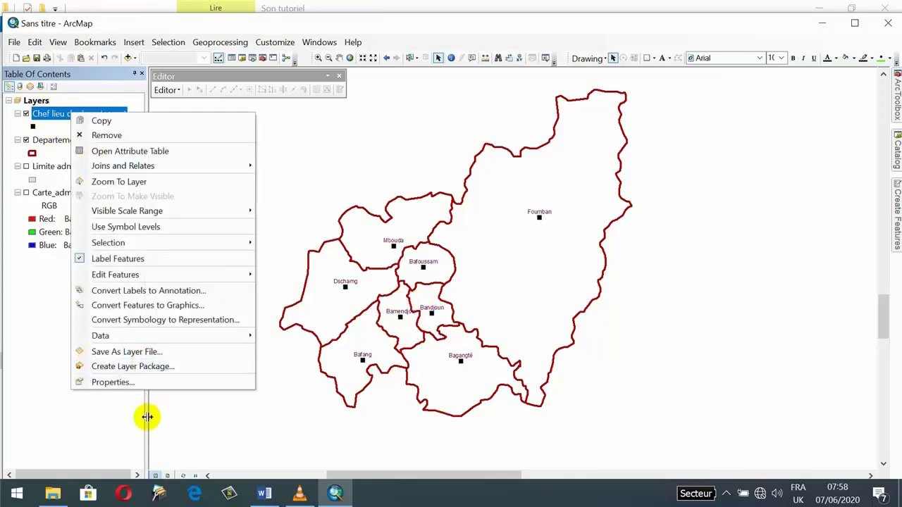
left_click(119, 384)
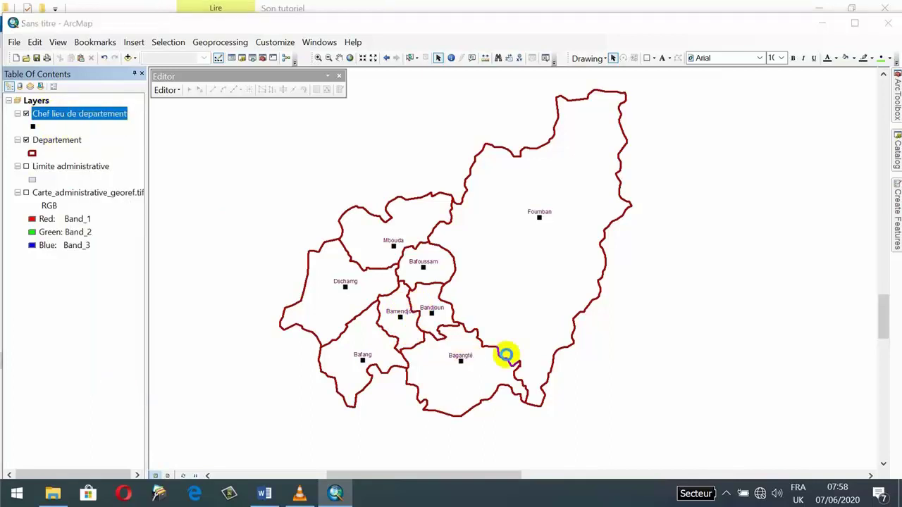
left_click(319, 337)
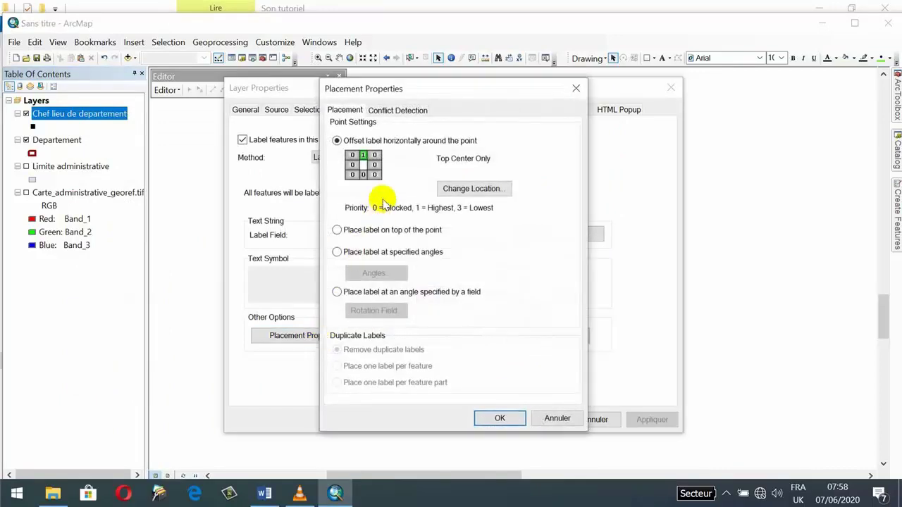
left_click(403, 113)
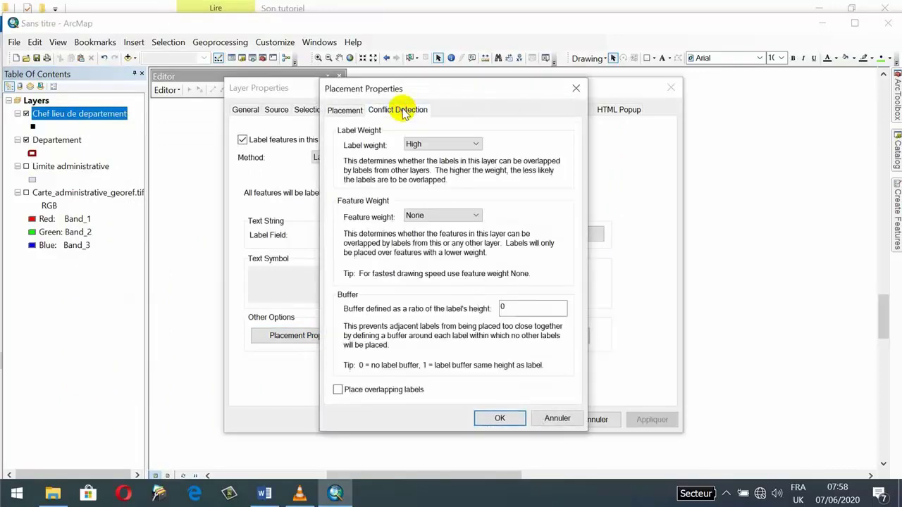
left_click(472, 215)
left_click(528, 212)
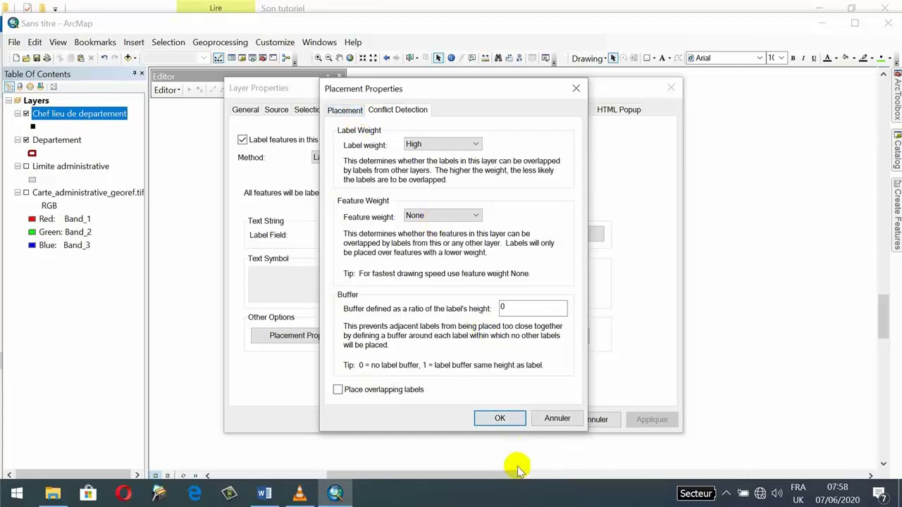
left_click(496, 419)
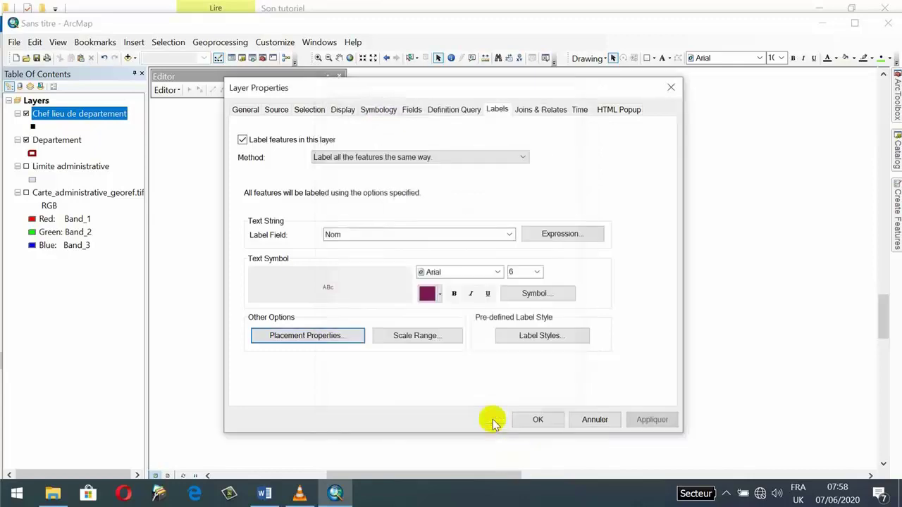
left_click(539, 419)
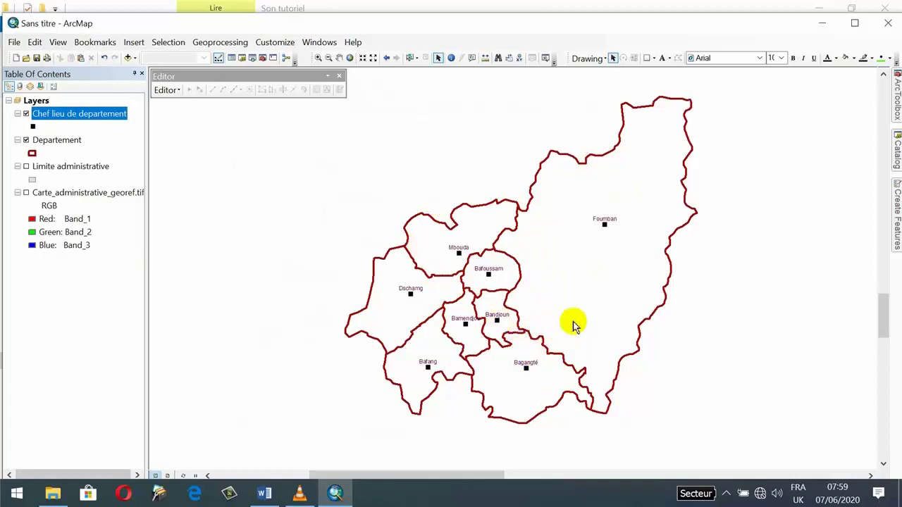
Step: Symbolize the Departement layer by unique values of the Nom_depart field and add all its values
left_click(69, 144)
right_click(68, 144)
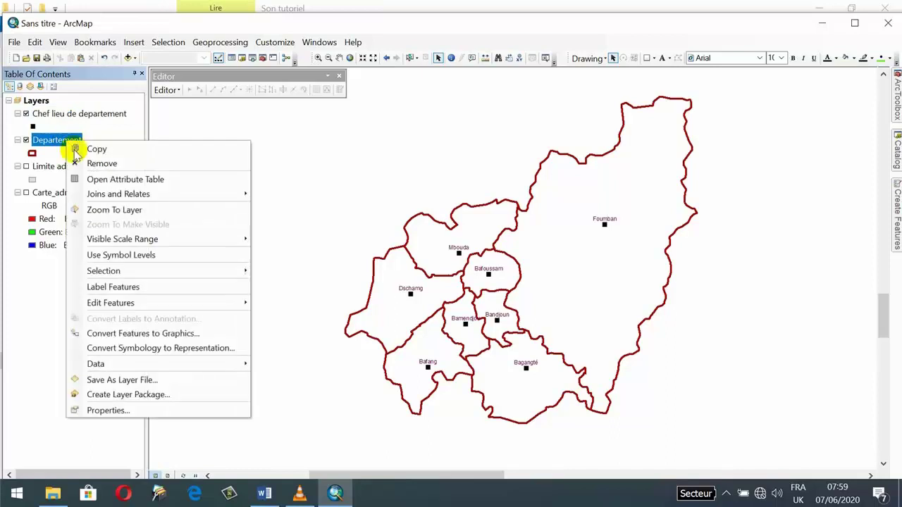
left_click(110, 408)
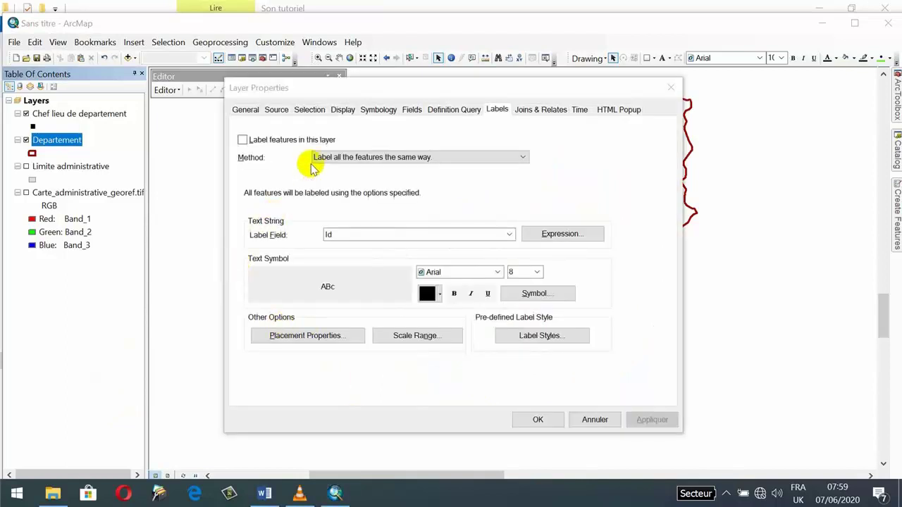
left_click(387, 110)
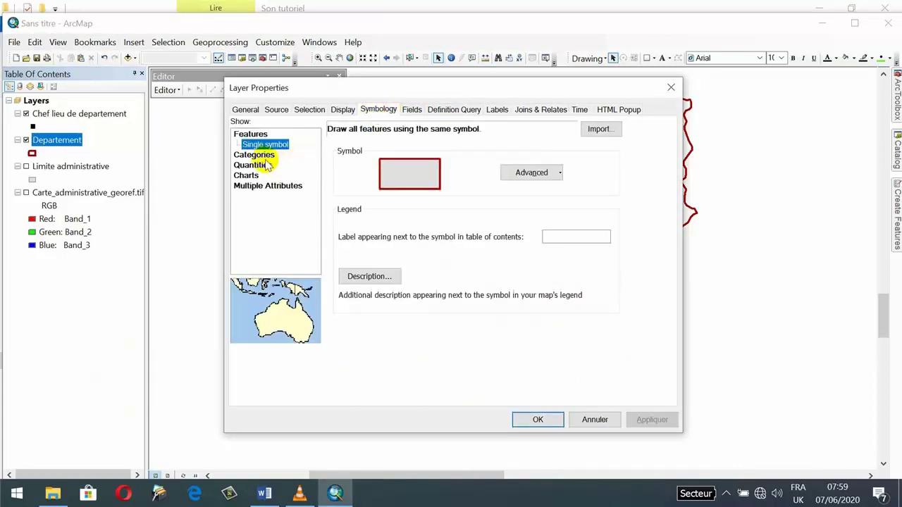
left_click(257, 154)
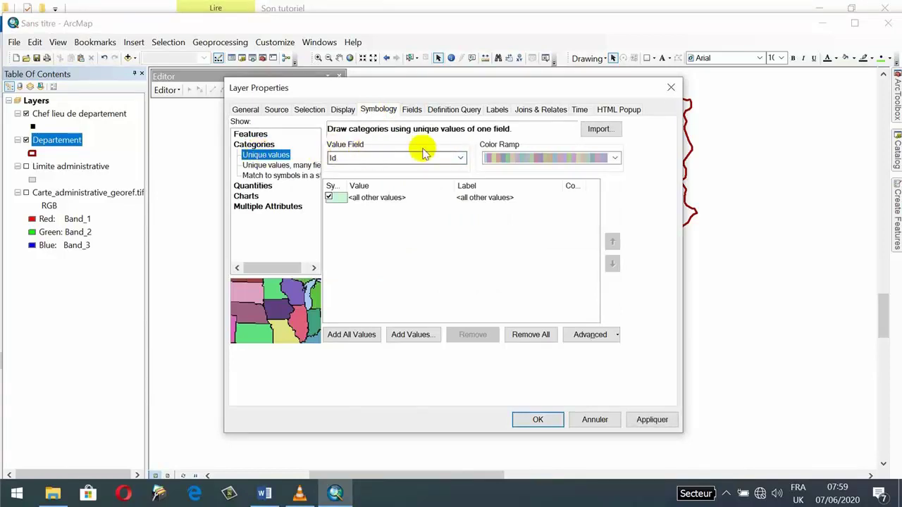
left_click(460, 159)
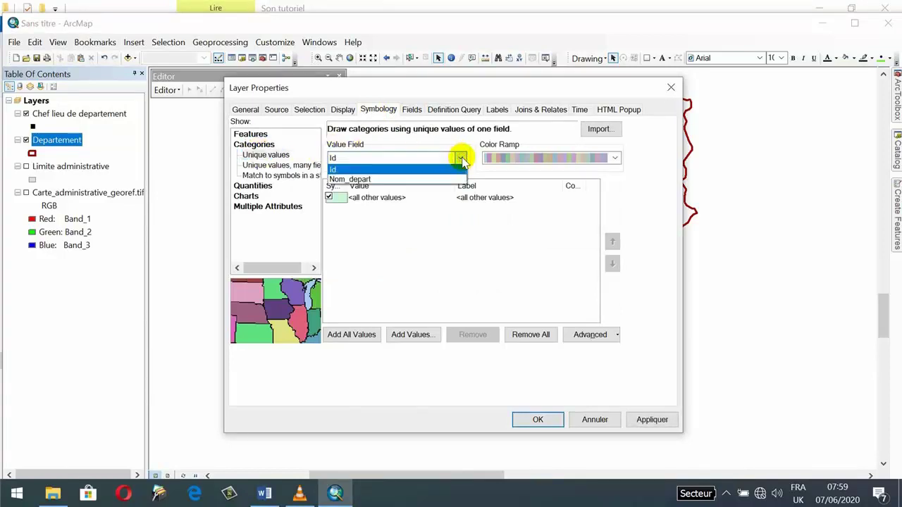
left_click(371, 180)
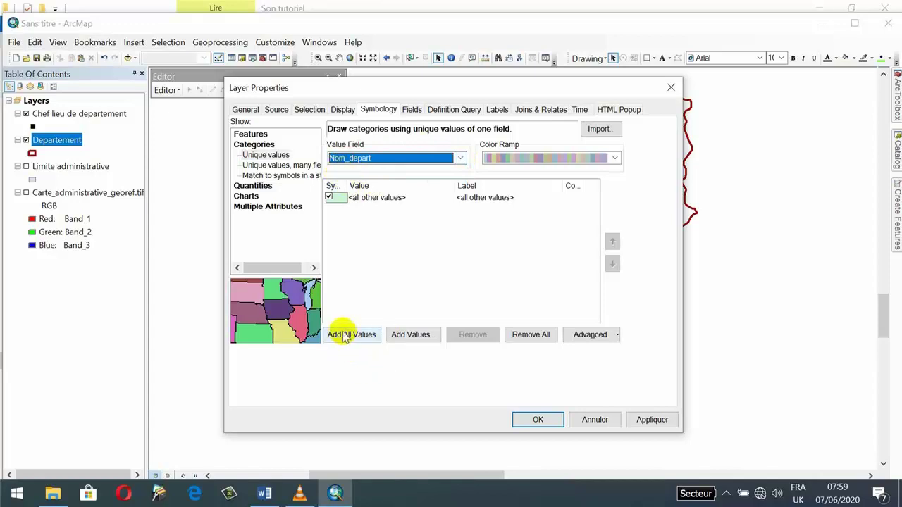
left_click(366, 337)
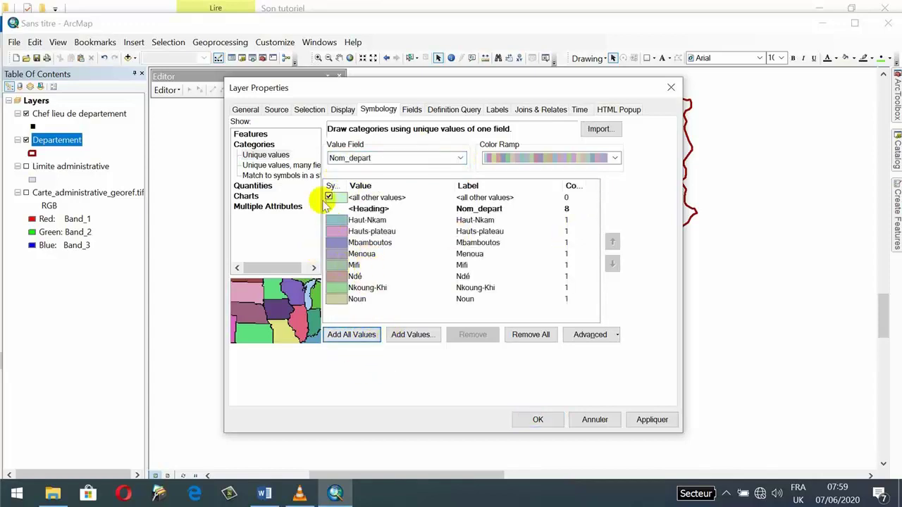
Step: Apply a multicoloured pastel color ramp to the department categories
left_click(614, 158)
scroll(572, 240, "down", 2)
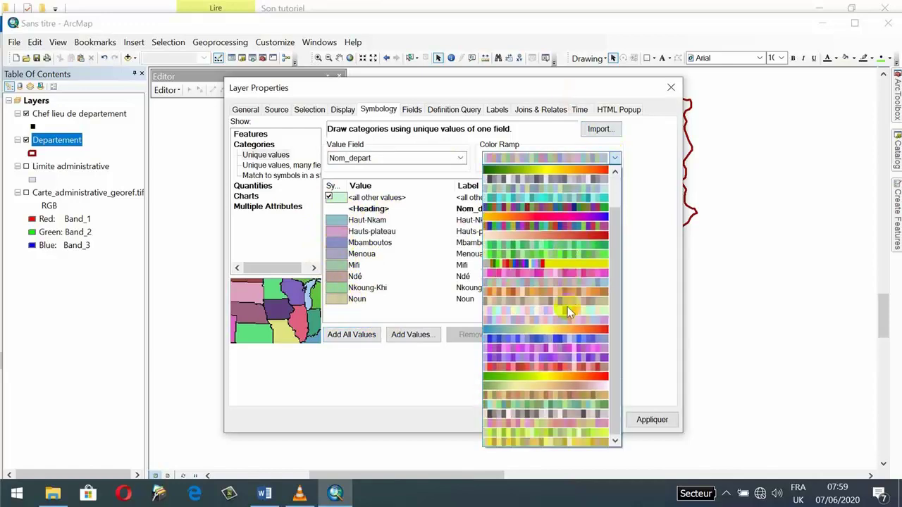
left_click(530, 354)
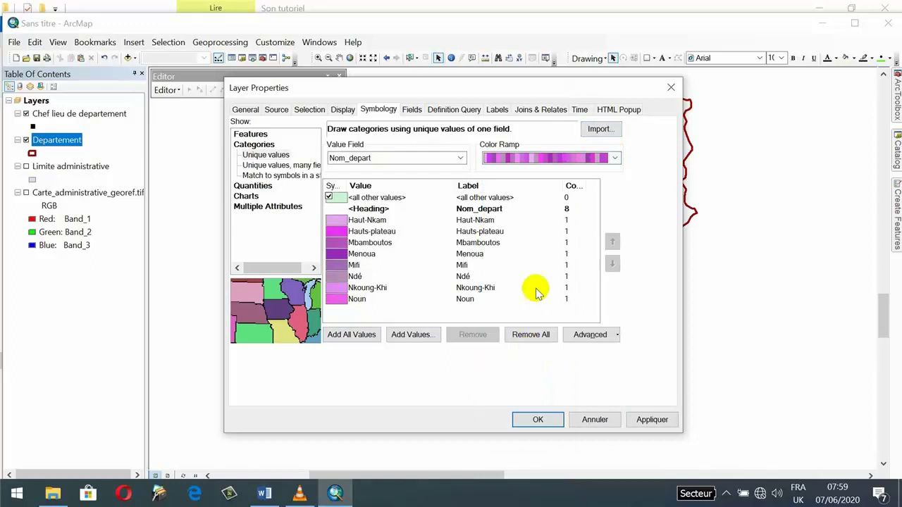
left_click(614, 156)
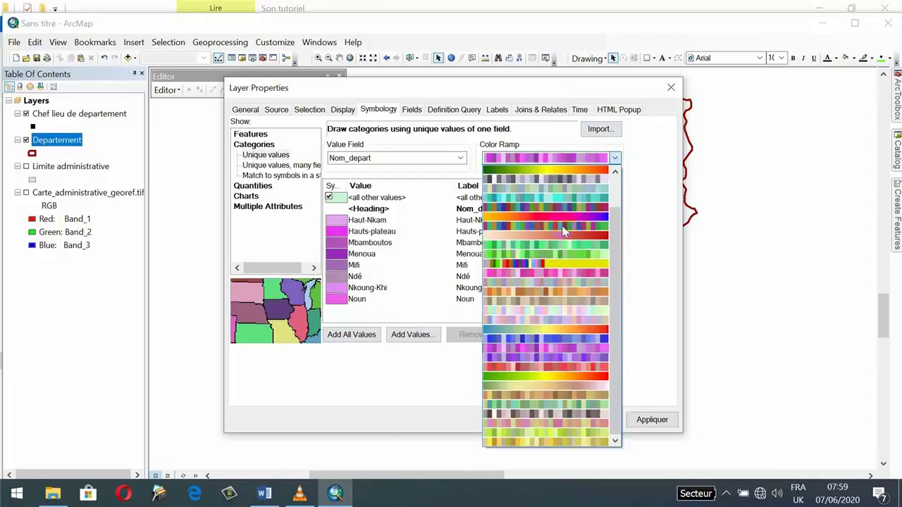
left_click(518, 311)
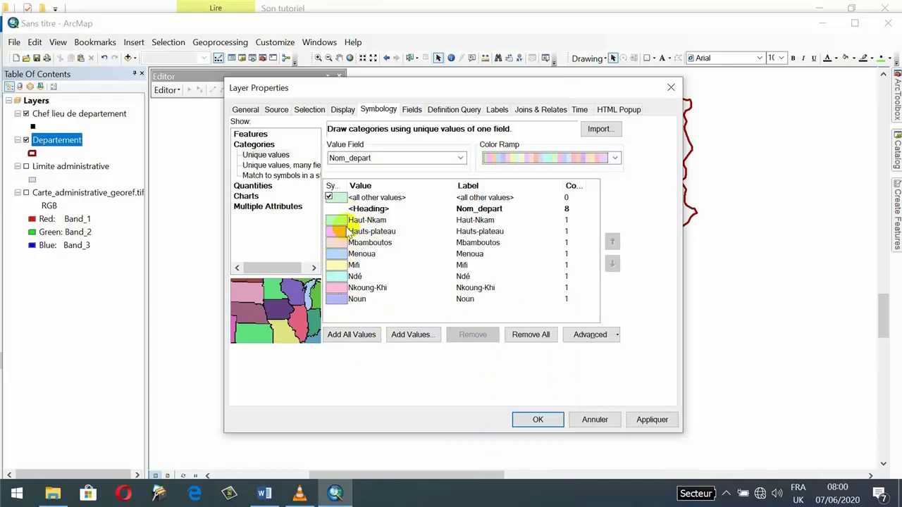
Step: Set the fill symbol of the Ndé category to Tan
double_click(335, 278)
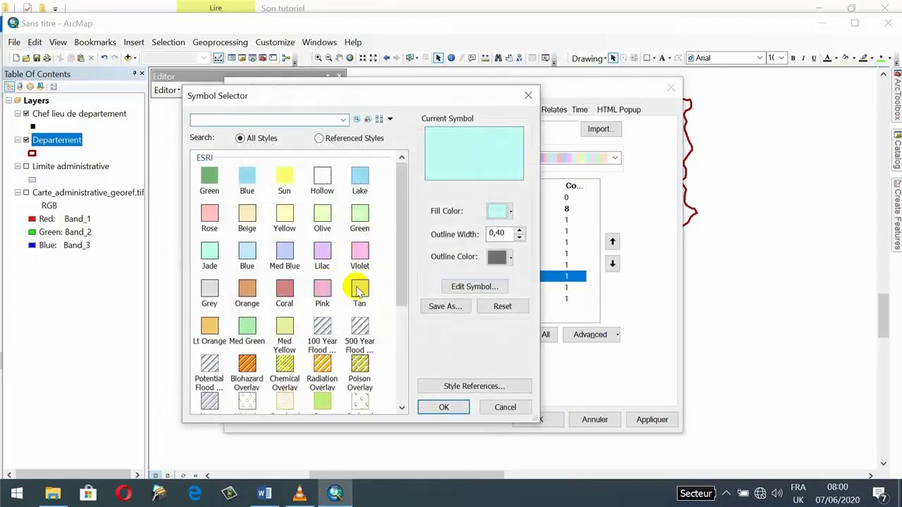
left_click(360, 288)
left_click(442, 408)
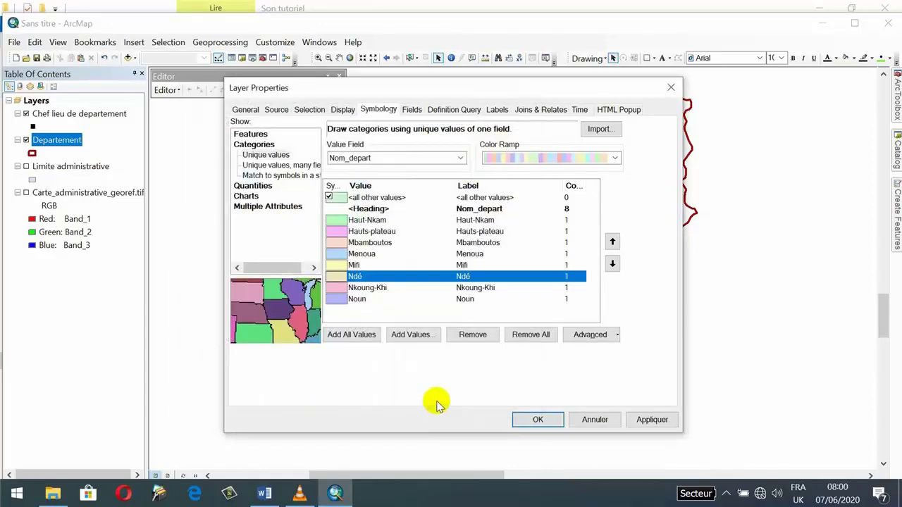
Step: Change the fill symbol of the Ndé category to Orange and apply the Departement symbology
double_click(343, 278)
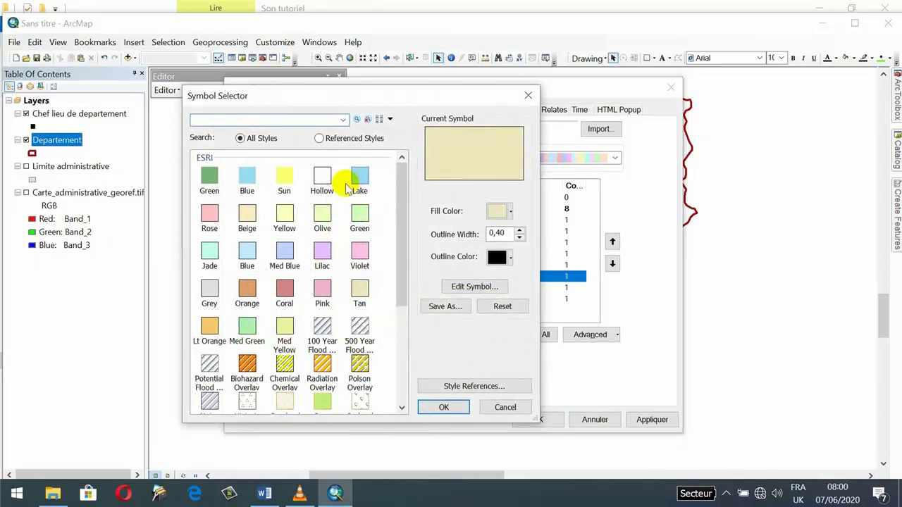
left_click(246, 287)
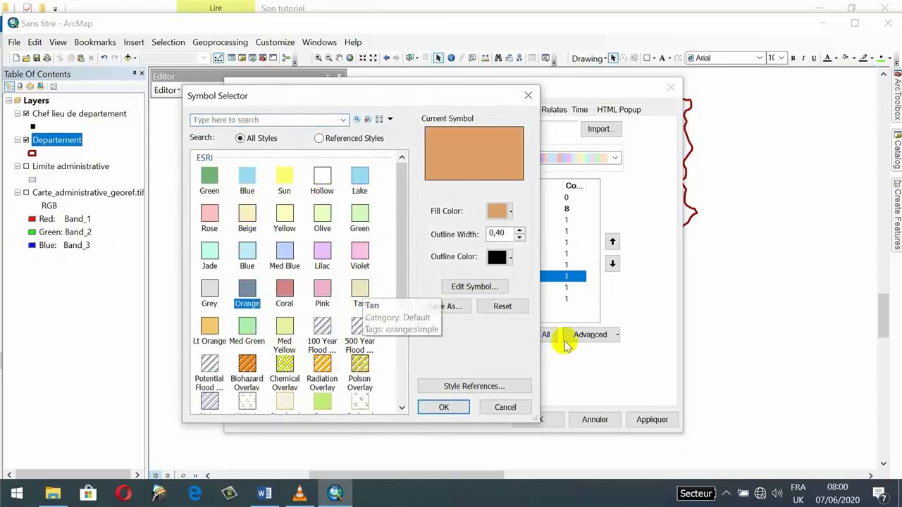
left_click(454, 405)
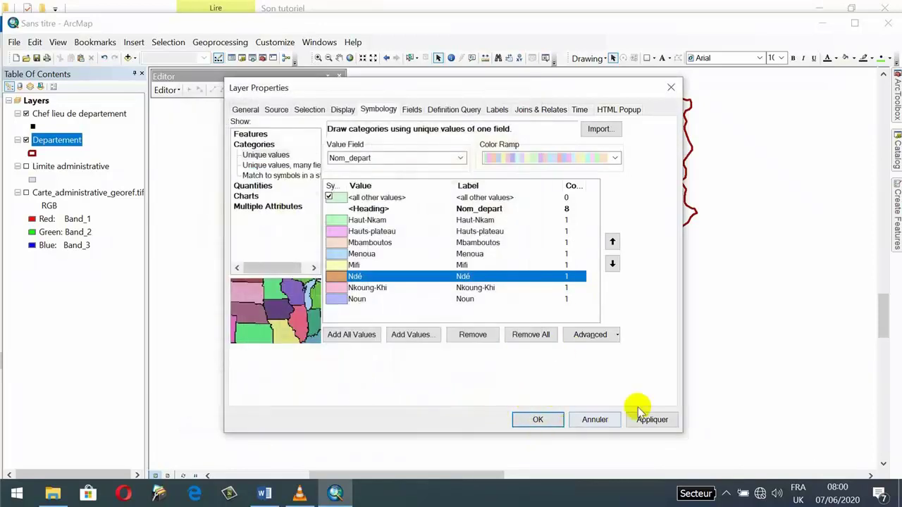
left_click(655, 420)
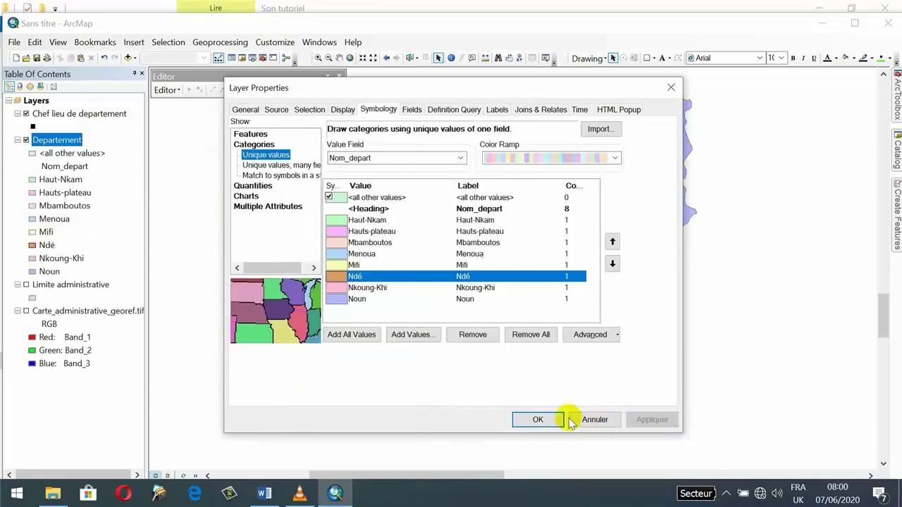
left_click(551, 420)
mouse_move(592, 255)
left_mouse_down()
mouse_move(527, 271)
mouse_move(594, 257)
left_mouse_up()
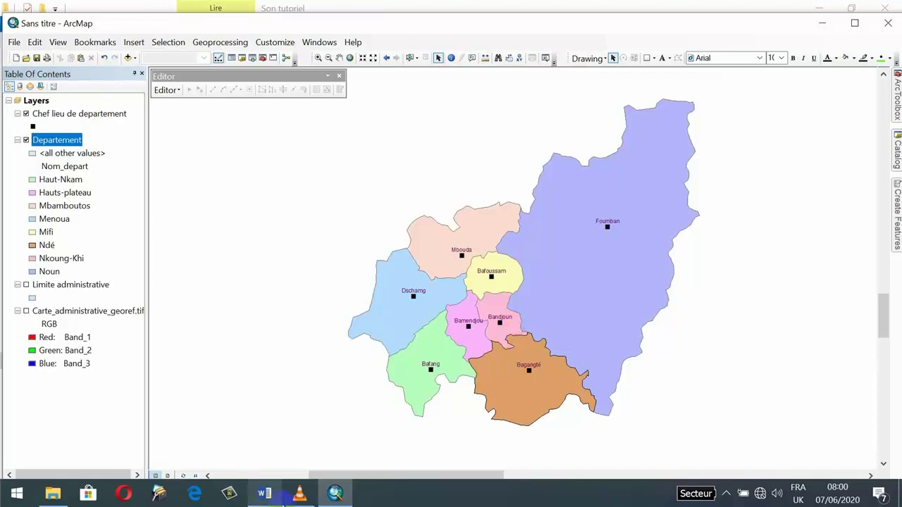
left_click_drag(539, 291, 468, 293)
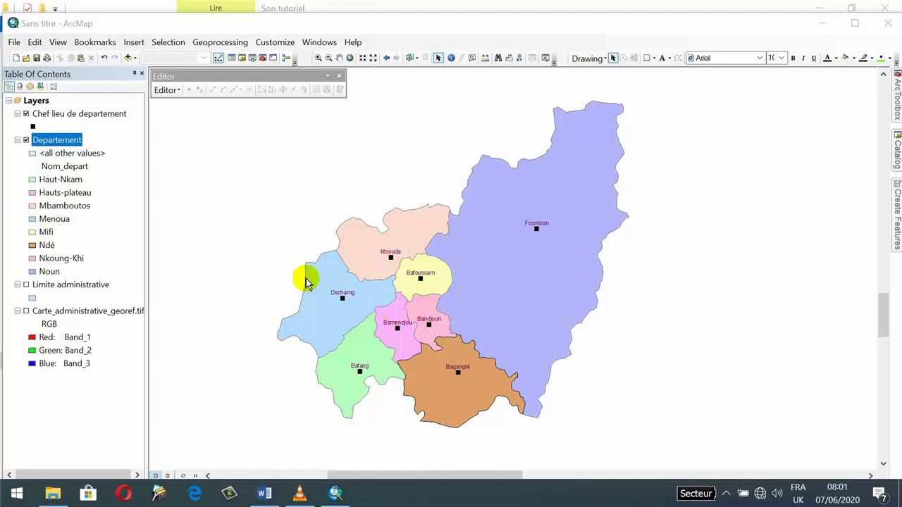
left_click(33, 125)
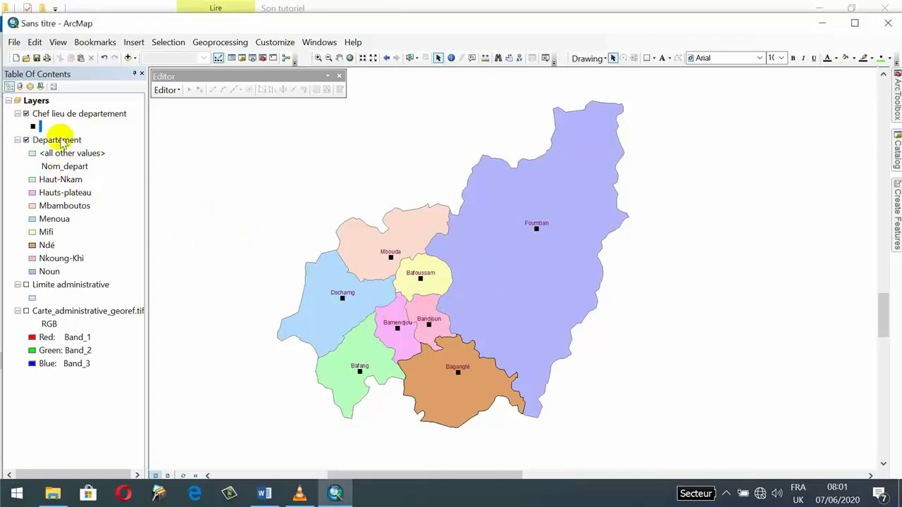
Step: Save the map document as projet tuto in the Tuto folder on the desktop (Bureau)
left_click(14, 42)
left_click(34, 102)
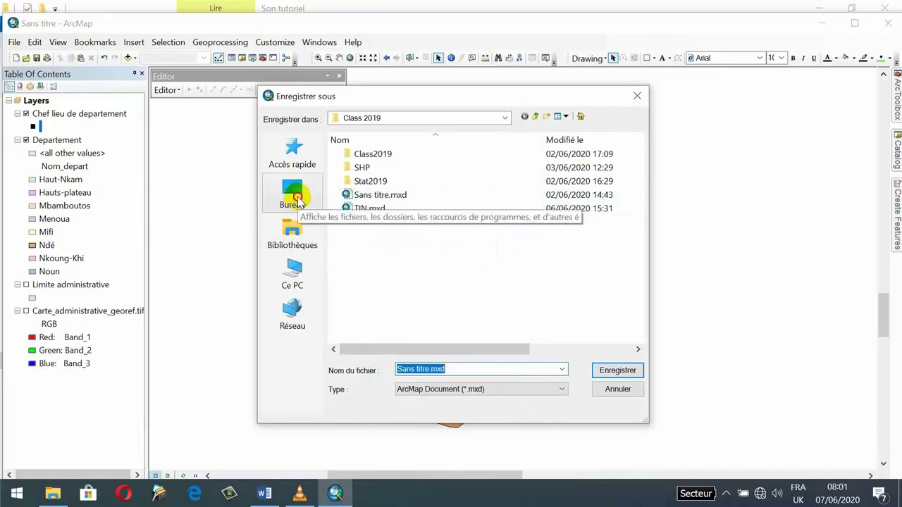
left_click(297, 199)
scroll(394, 310, "down", 5)
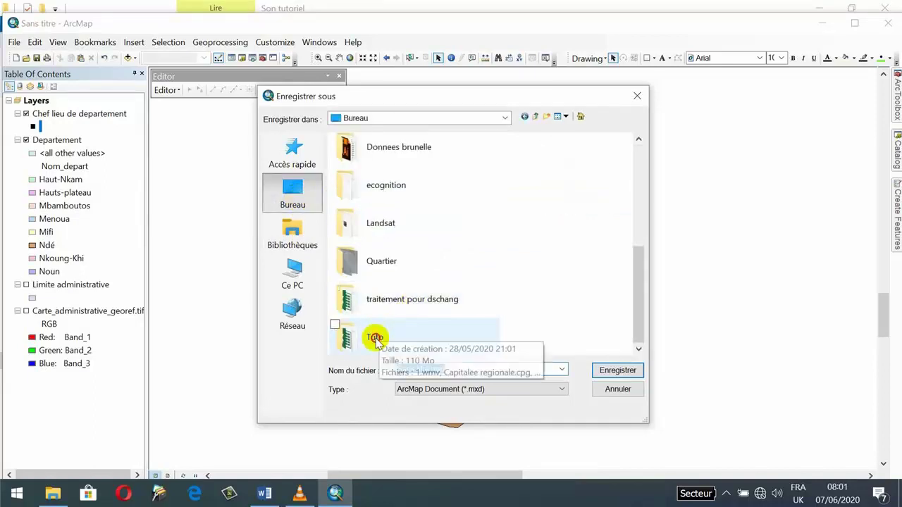
double_click(375, 338)
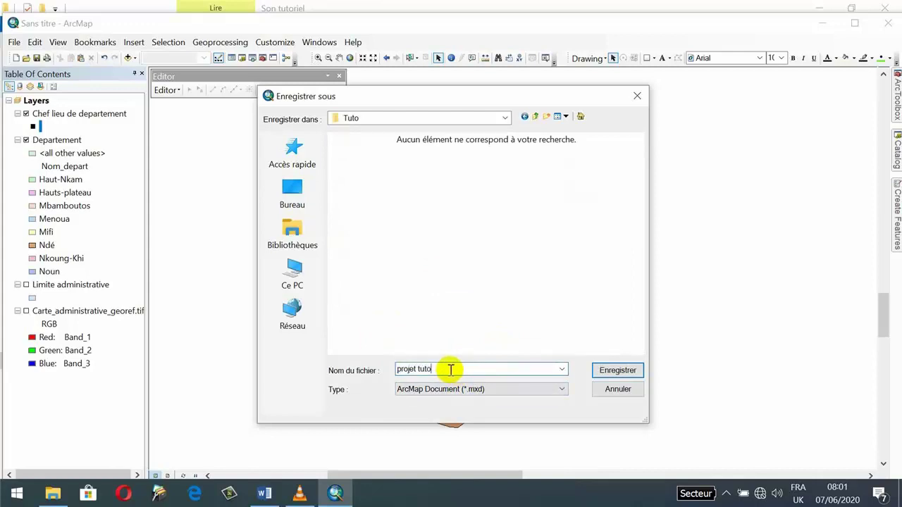
left_click(613, 370)
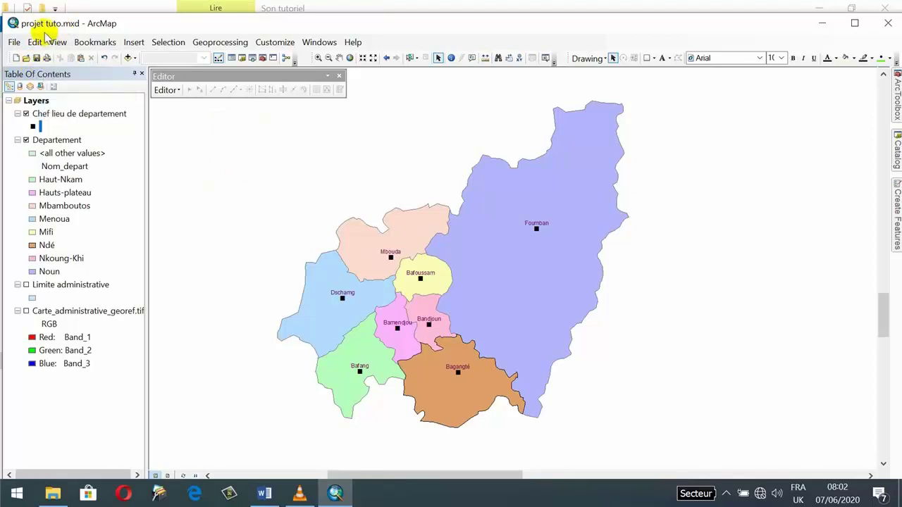
Step: Close ArcMap, clear the music folder window from view, and reopen projet tuto.mxd from the Tuto folder on the desktop
left_click(887, 26)
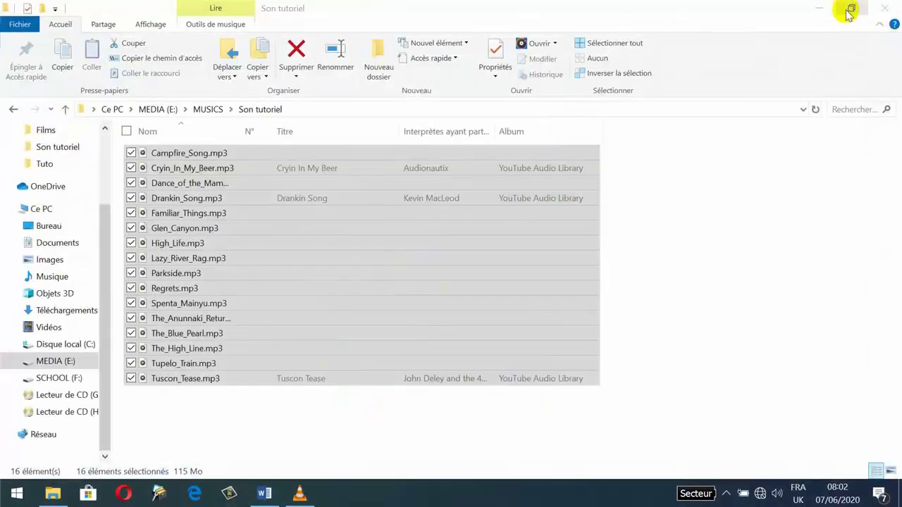
left_click(817, 8)
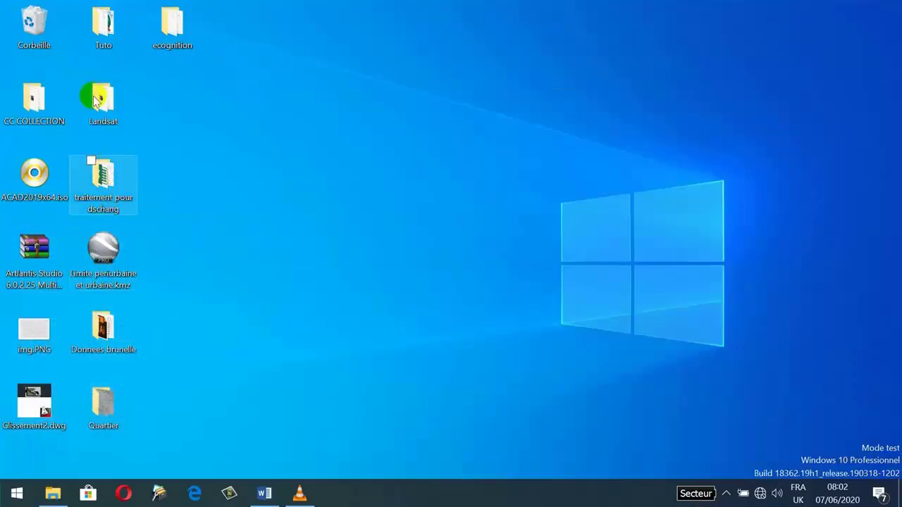
left_click(112, 35)
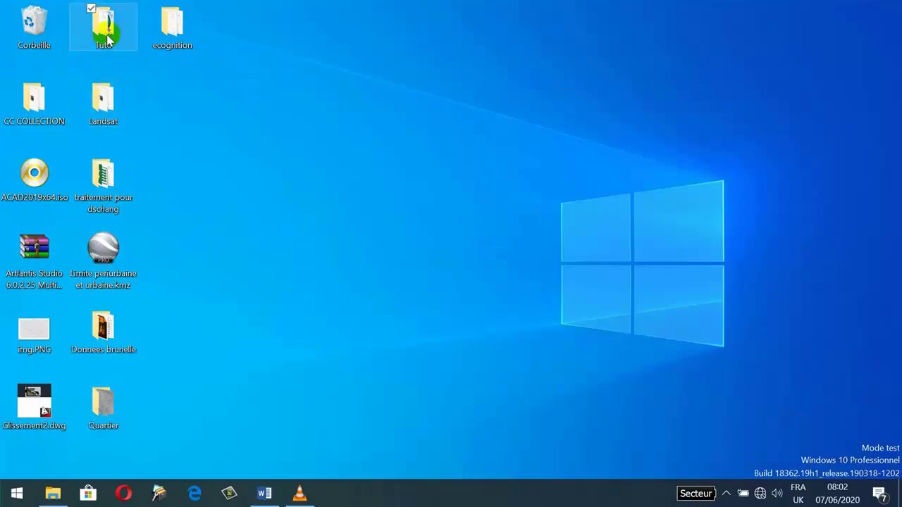
double_click(107, 40)
scroll(660, 338, "down", 3)
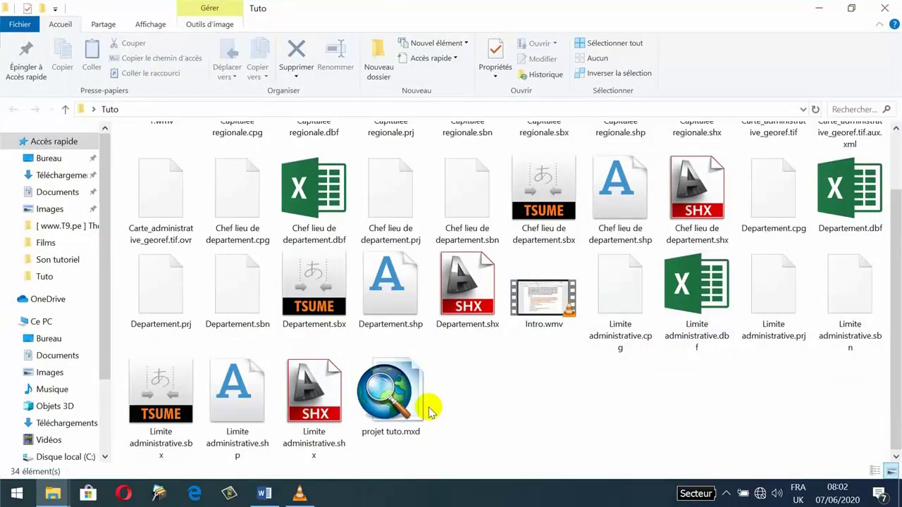
left_click(398, 400)
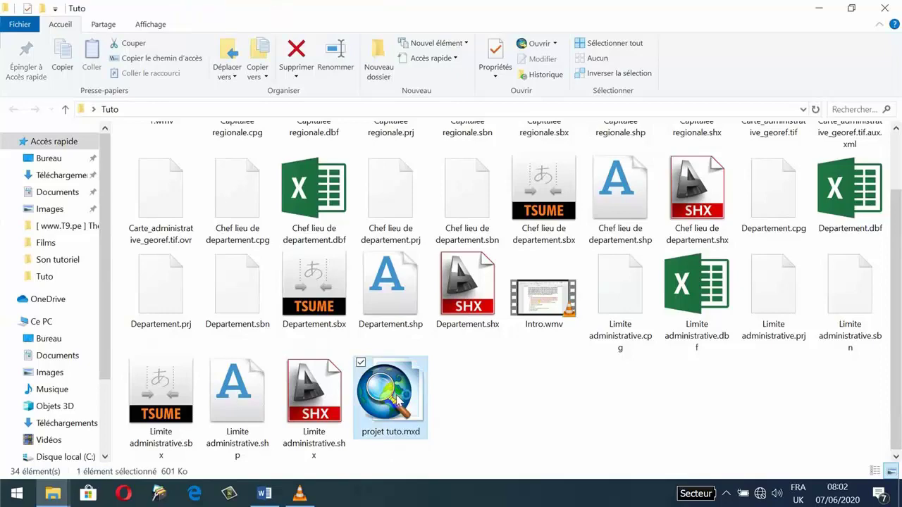
double_click(398, 399)
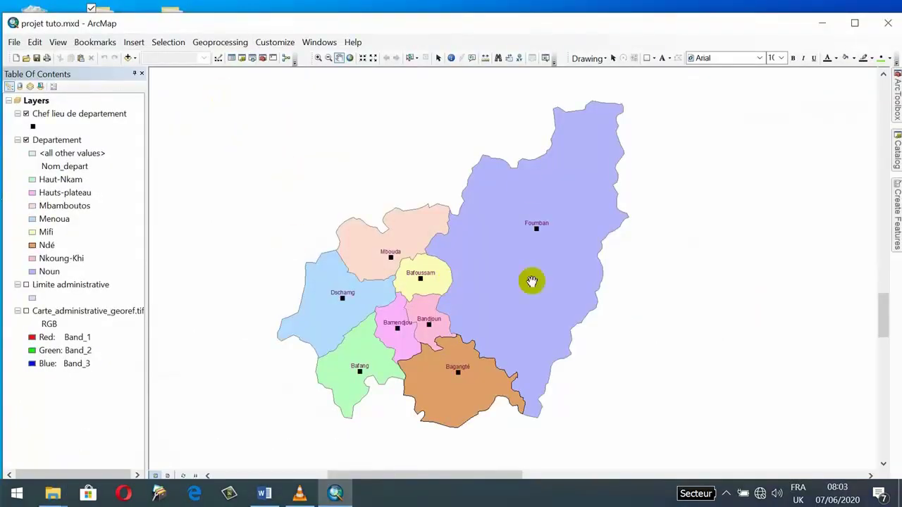
left_click_drag(377, 291, 461, 294)
left_click_drag(572, 267, 483, 281)
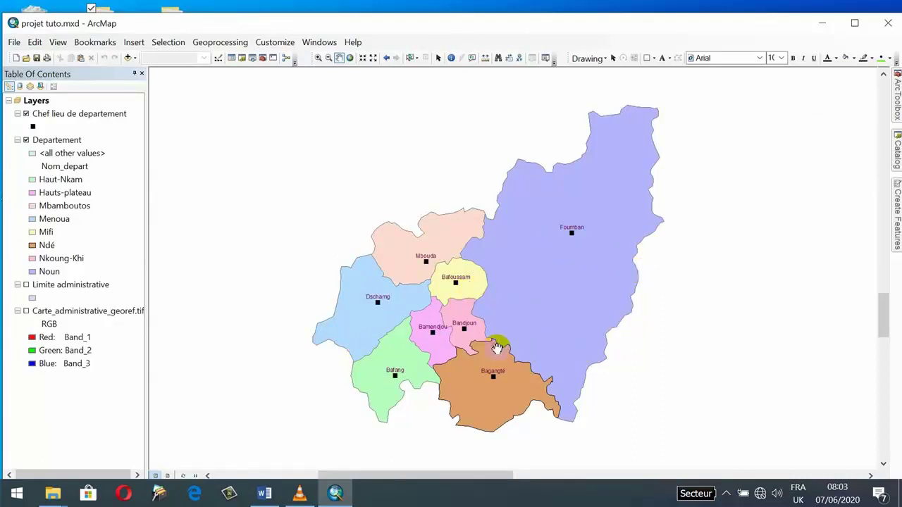
left_click(499, 368)
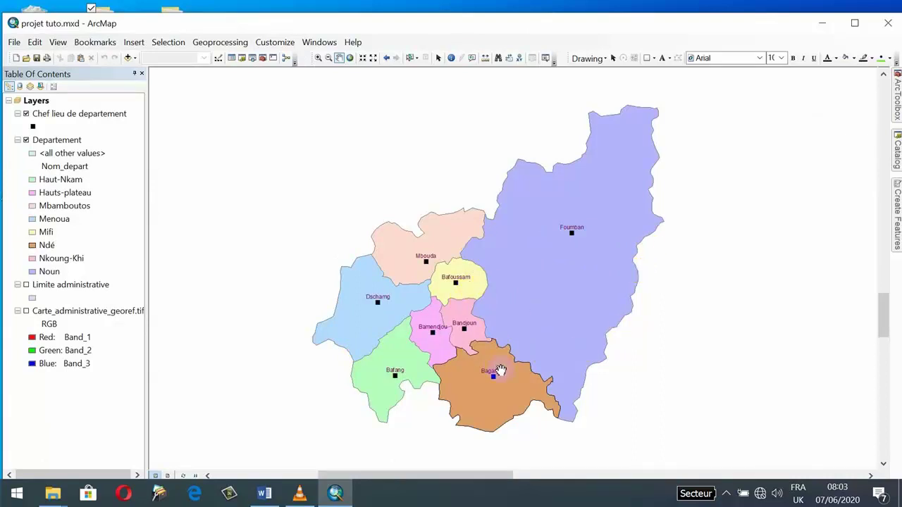